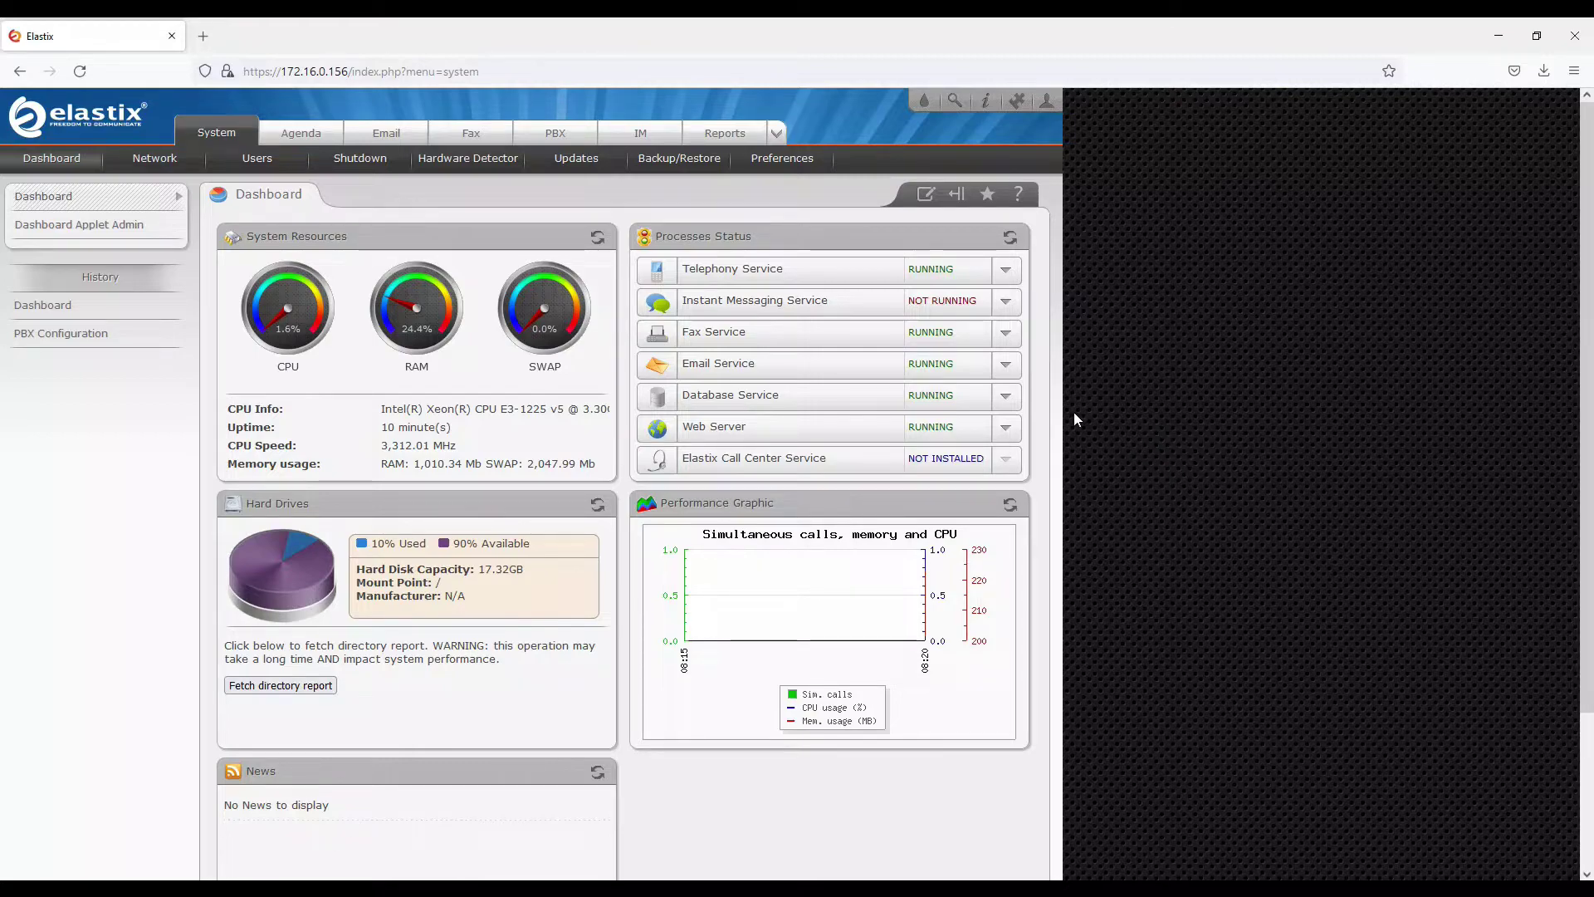
Switch from the Elastix System dashboard to the PBX configuration tab
left_click(558, 135)
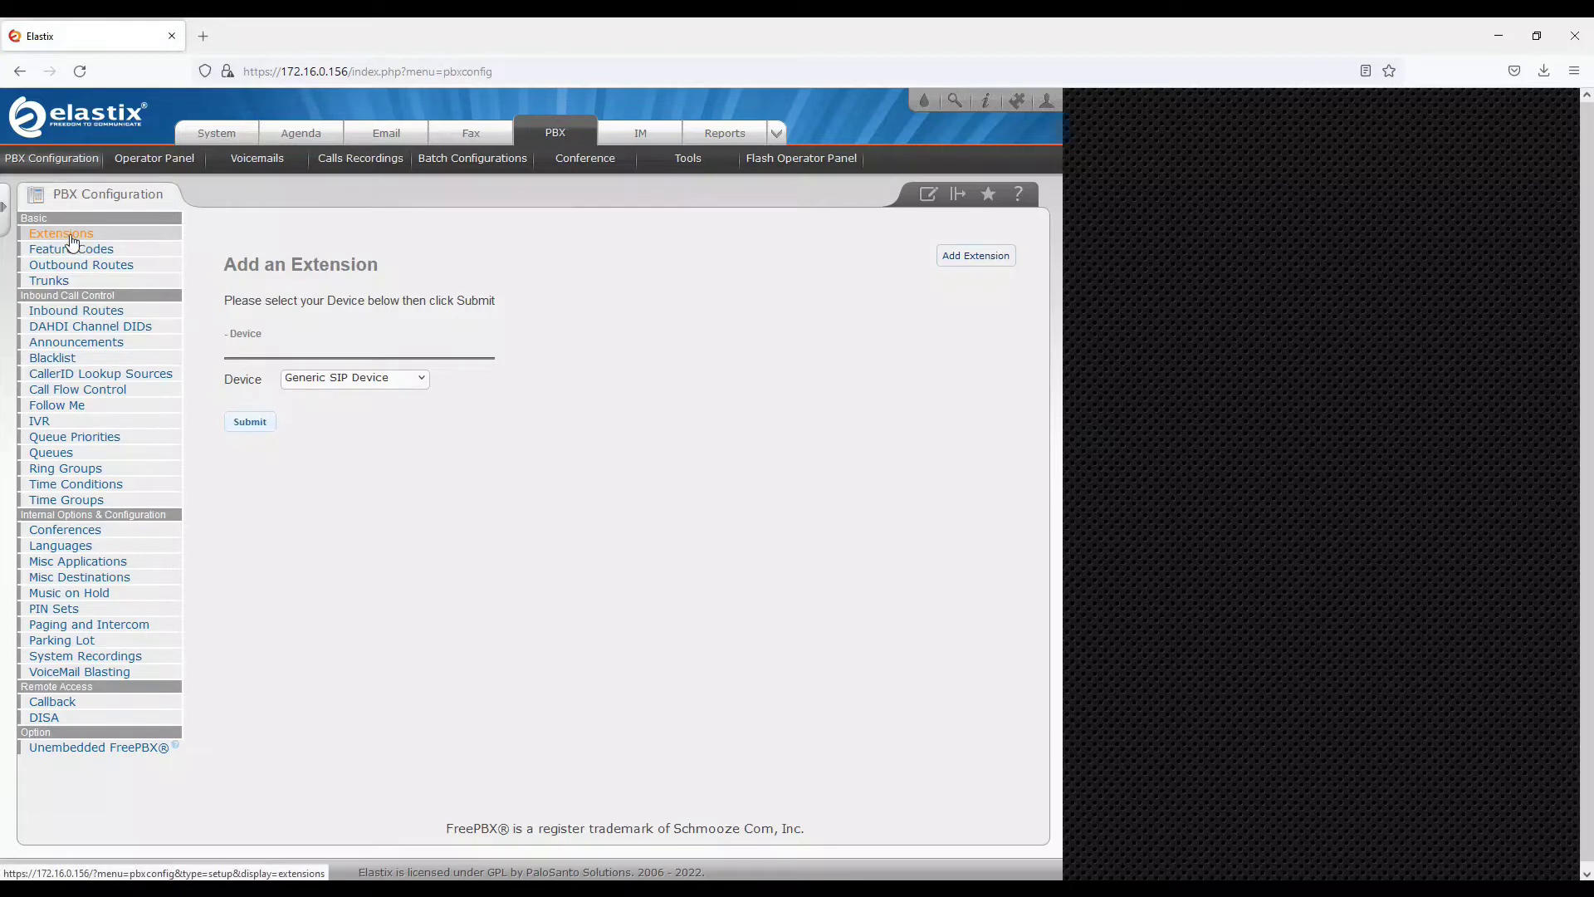
On the Extensions page, keep Generic SIP Device as the device type and submit it
left_click(110, 248)
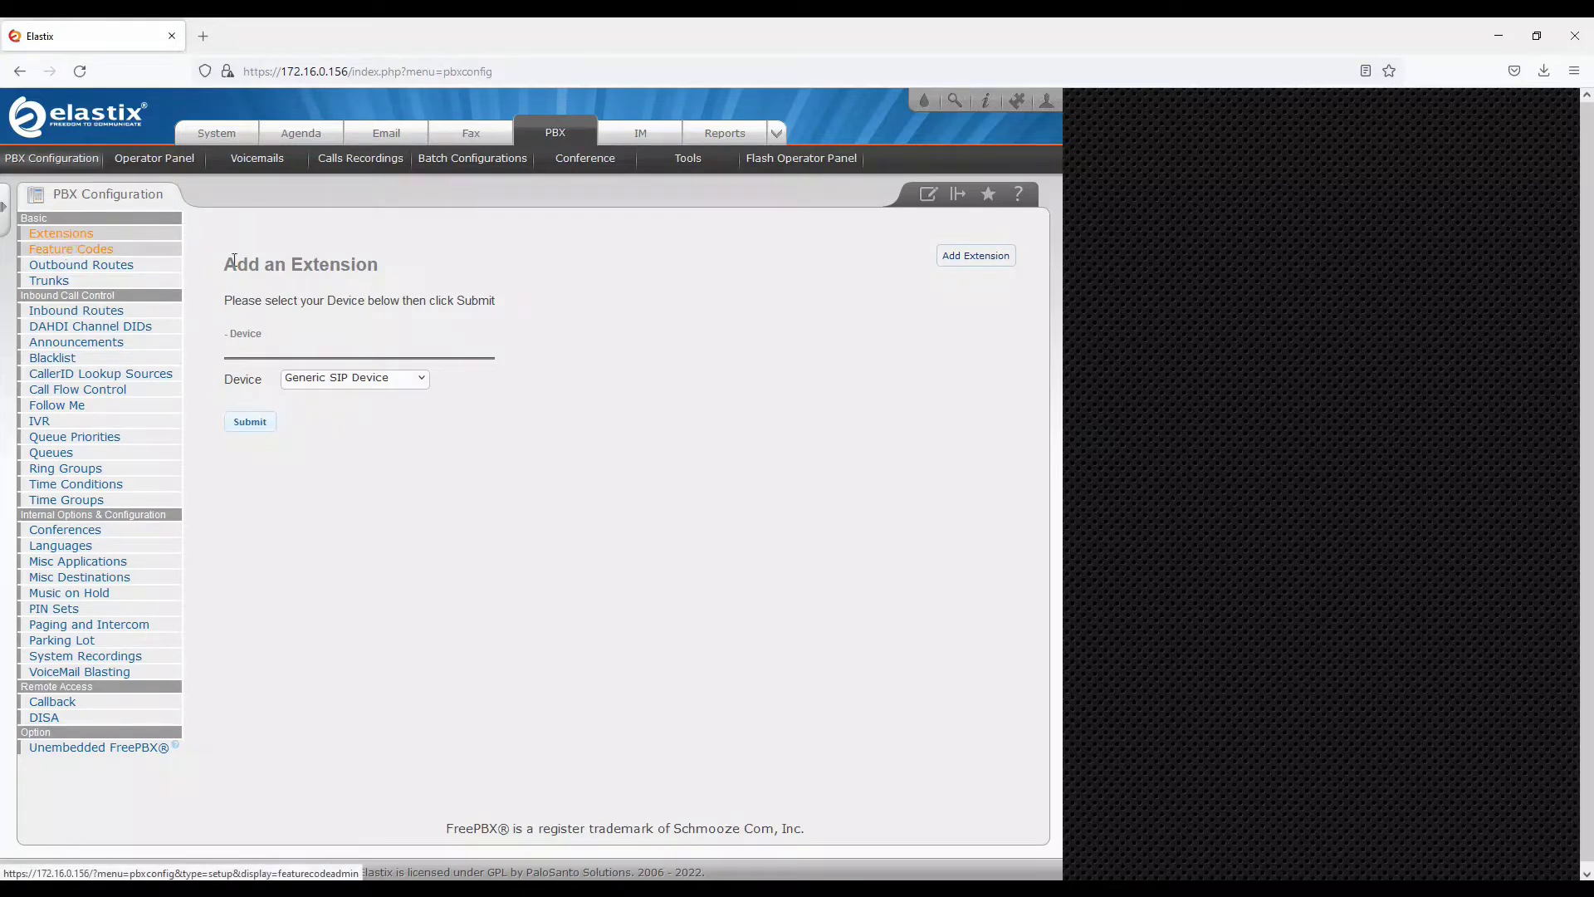
left_click_drag(229, 264, 403, 273)
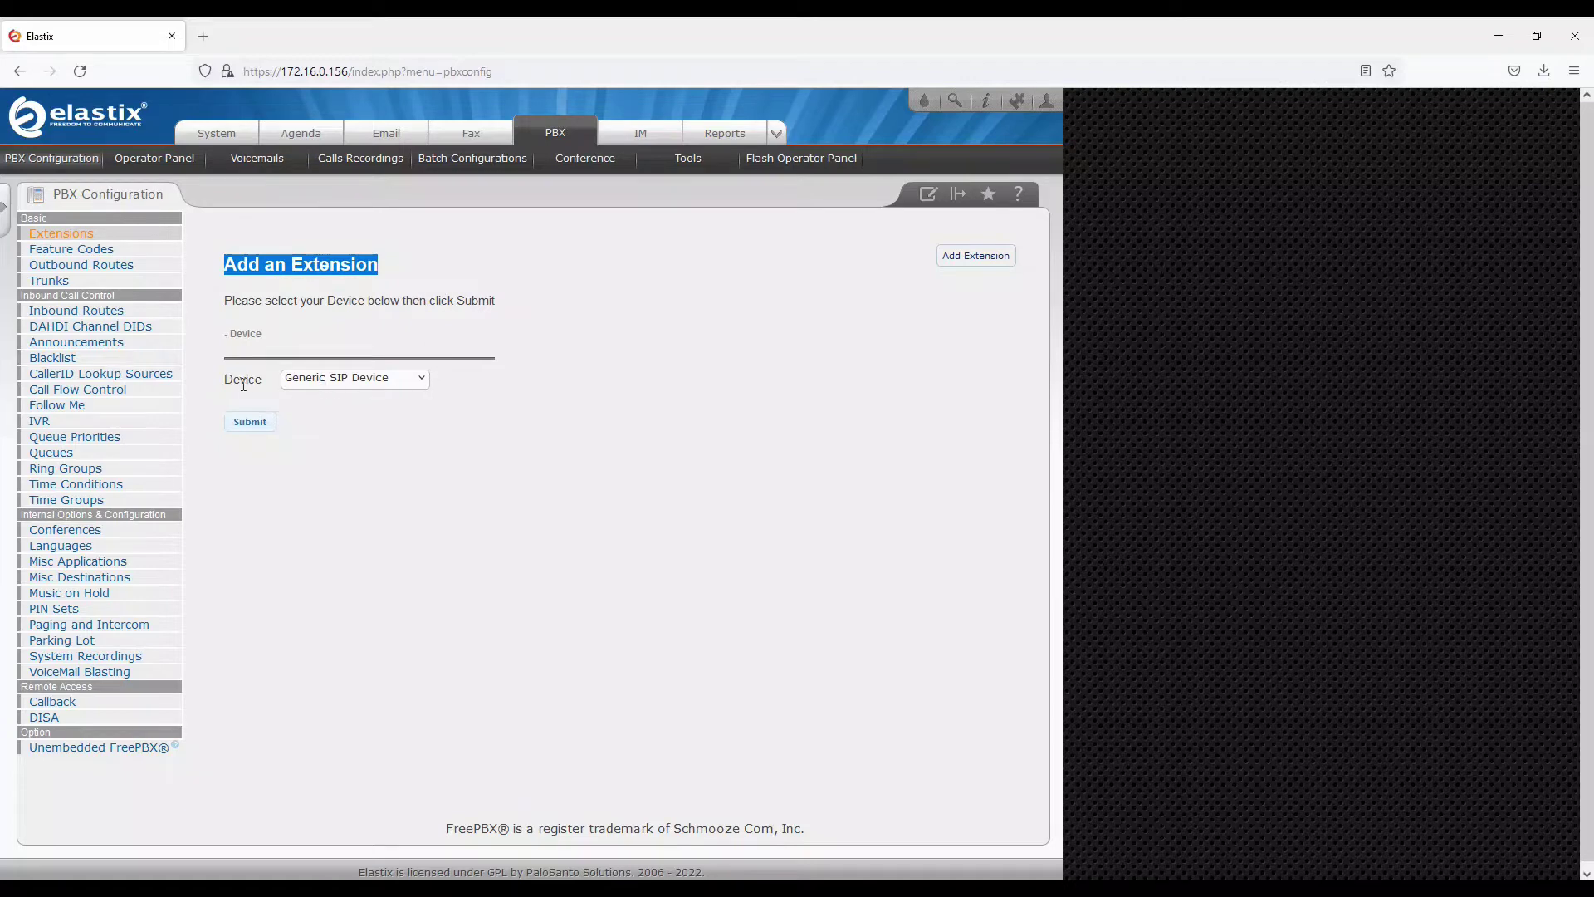
left_click(237, 384)
left_click_drag(237, 383, 256, 384)
left_click(320, 384)
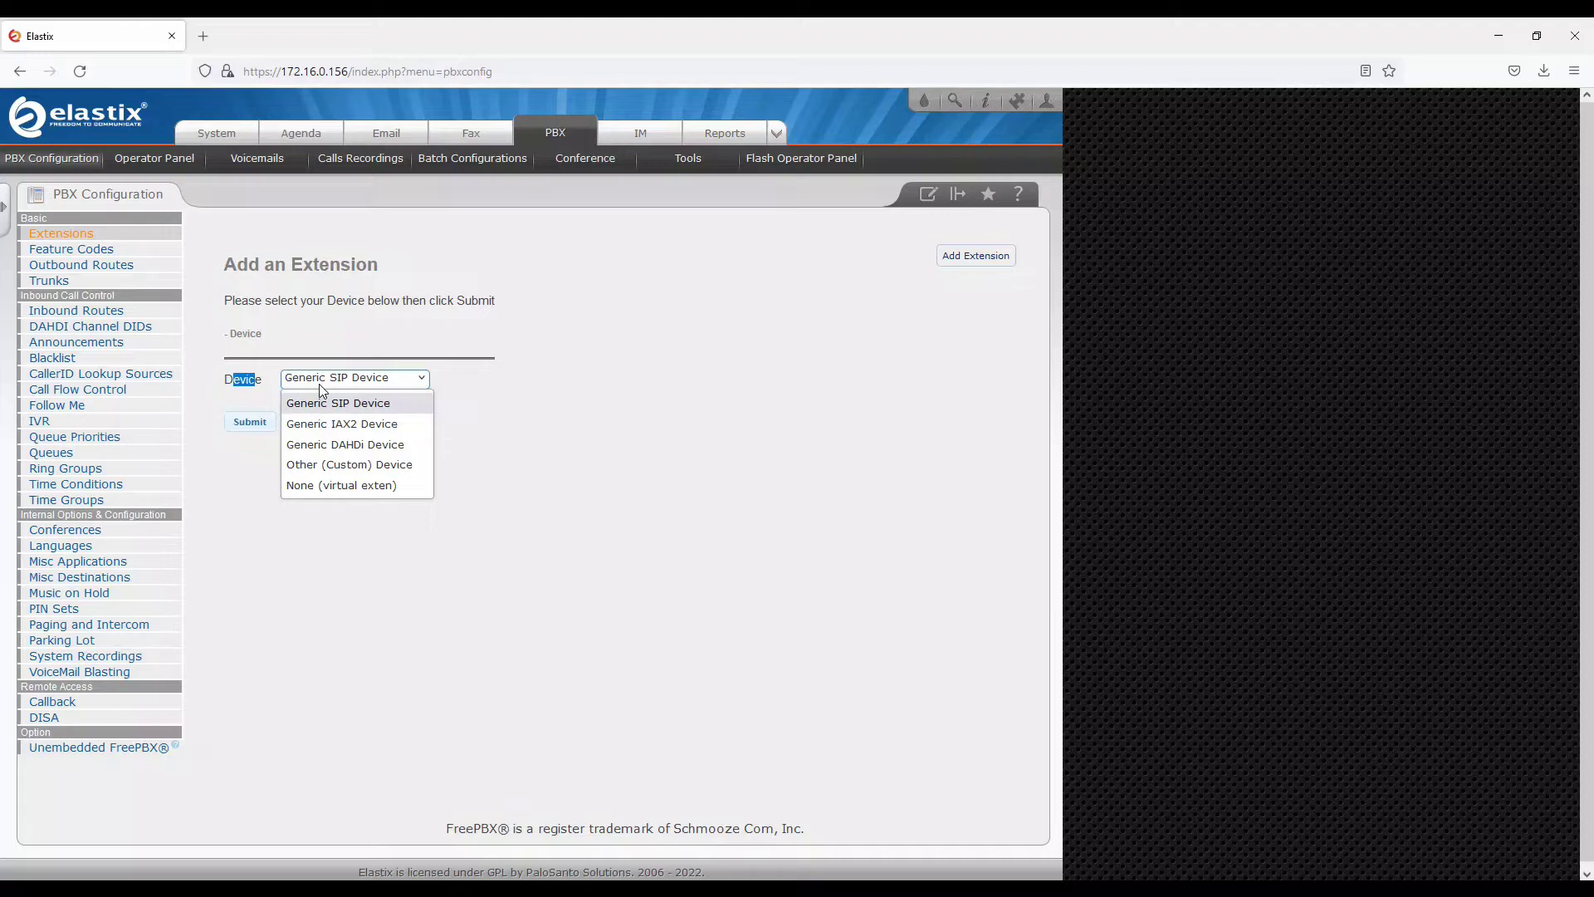
left_click(264, 460)
left_click(257, 434)
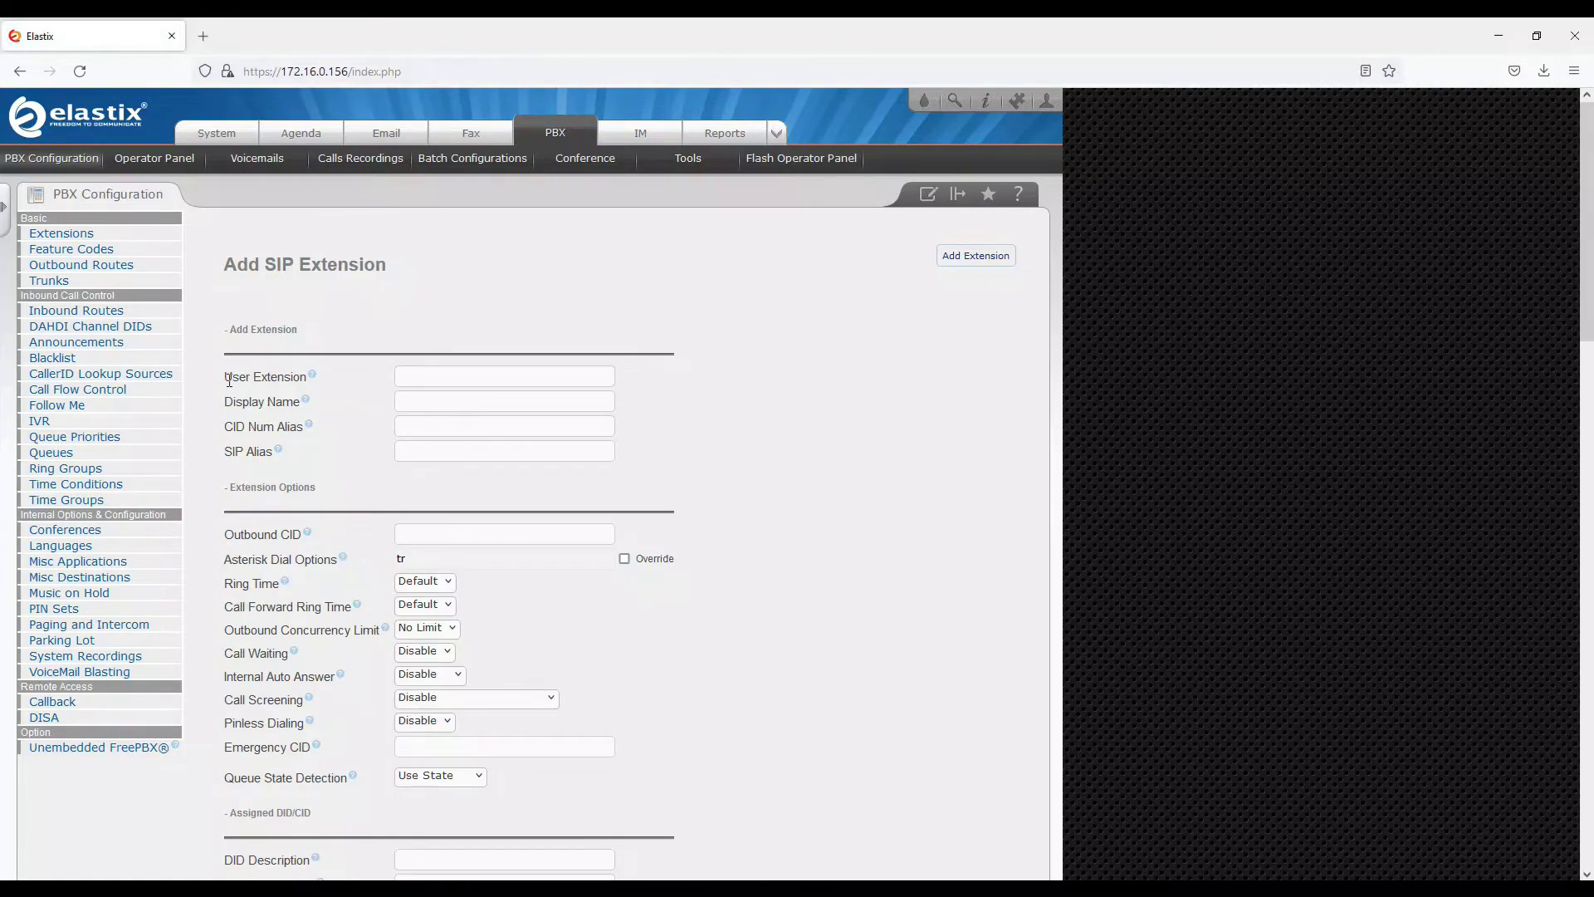
Enter 50001 as the User Extension and User A as the Display Name
left_click_drag(225, 378, 307, 383)
left_click(428, 381)
type("50001")
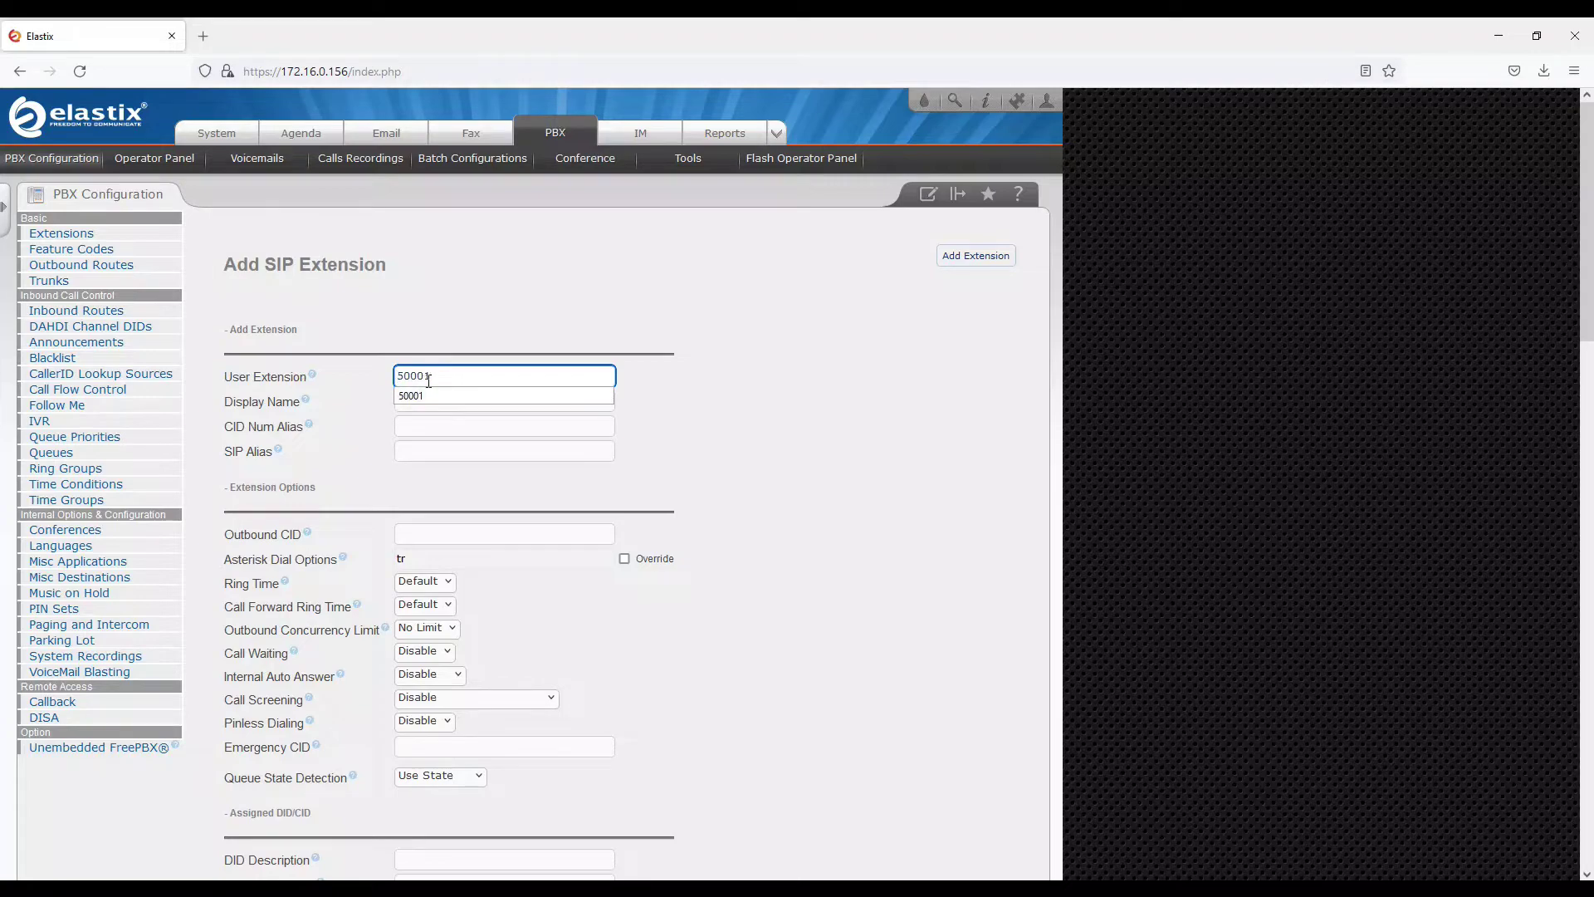
left_click(442, 337)
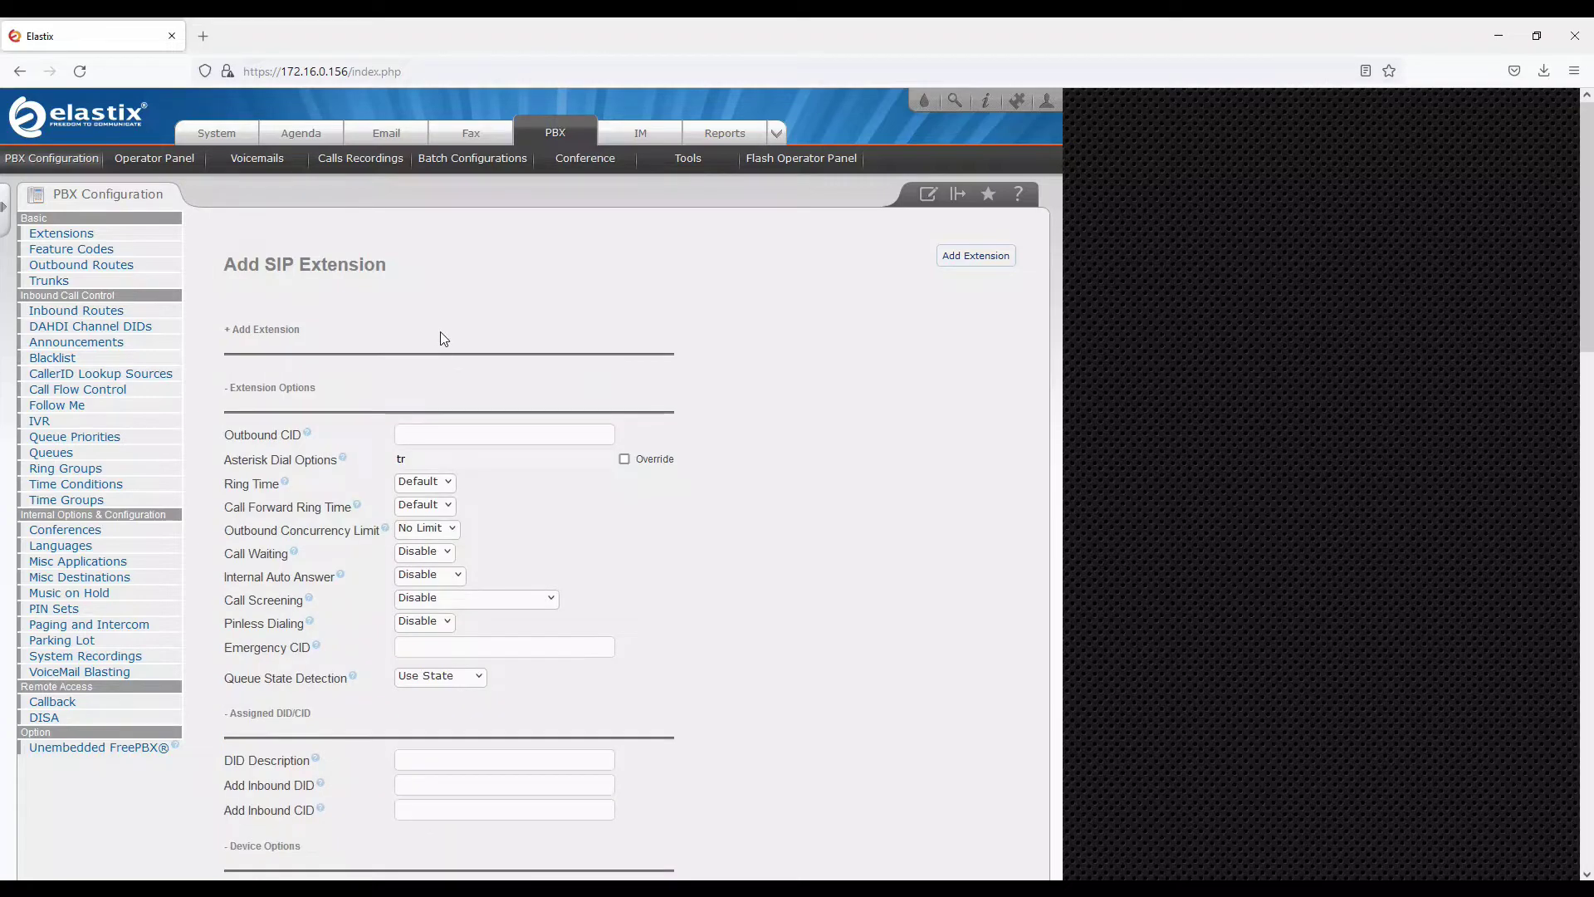
left_click(257, 329)
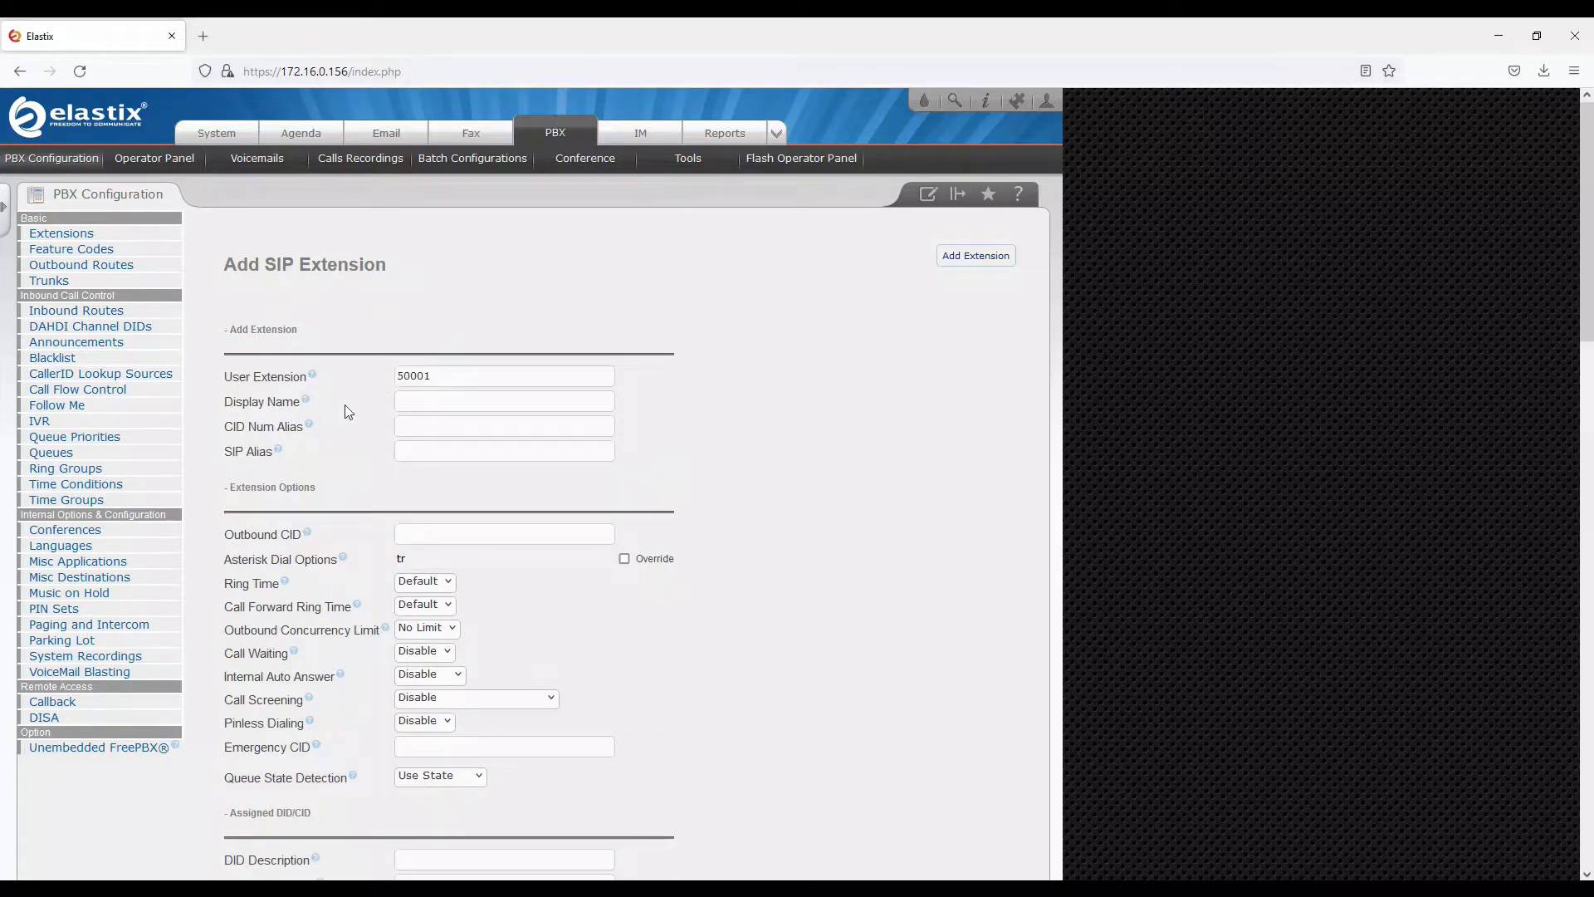
left_click(402, 403)
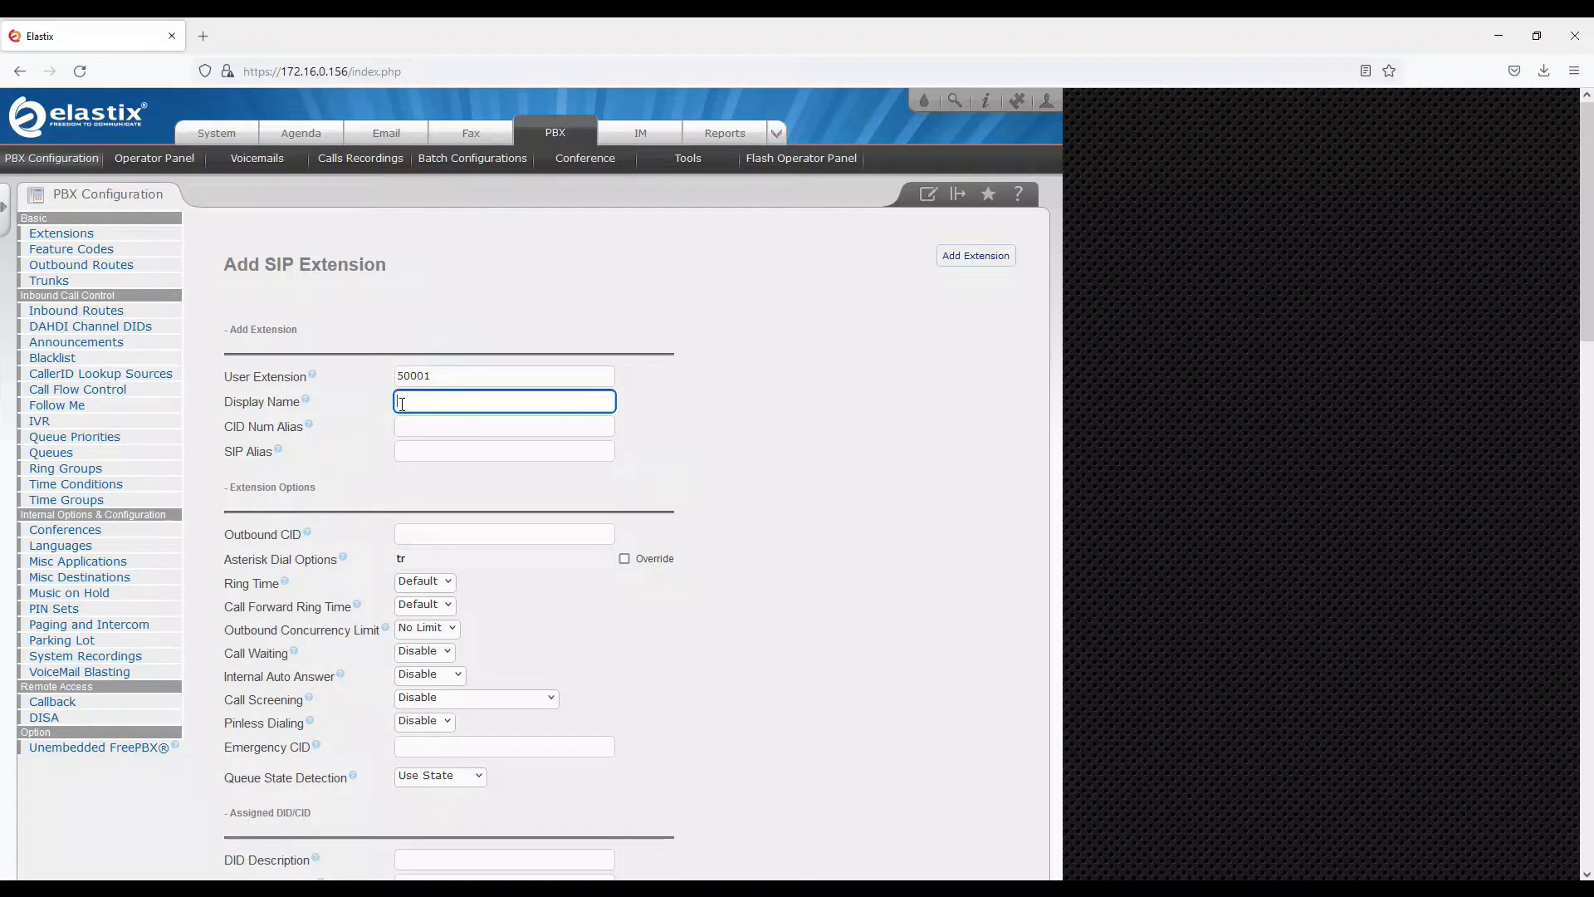
type("User A")
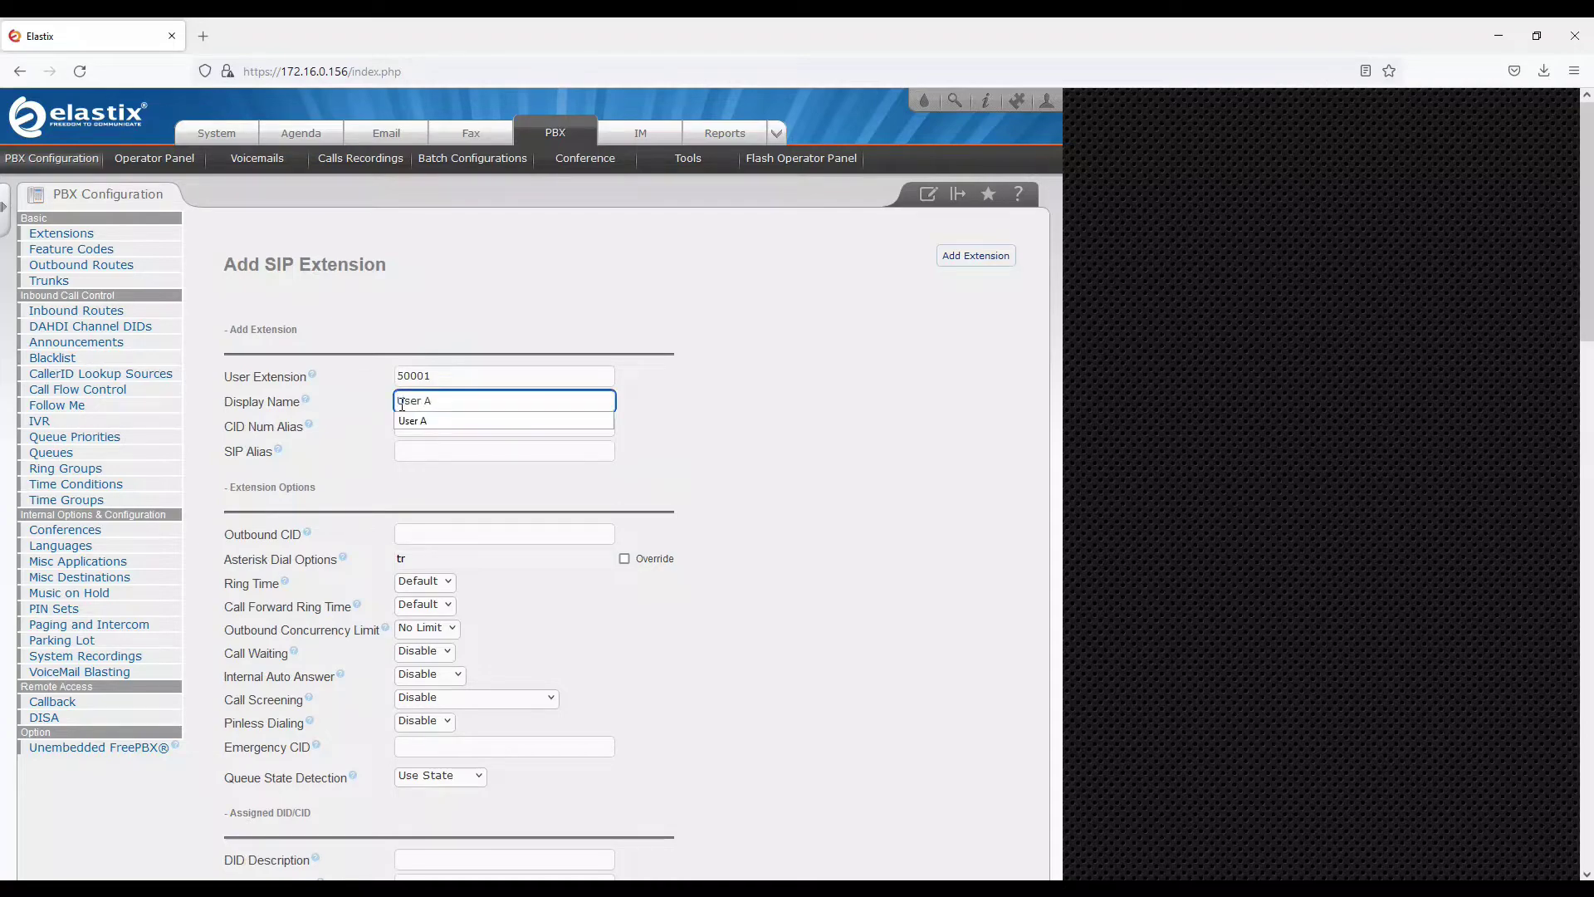
key("Tab")
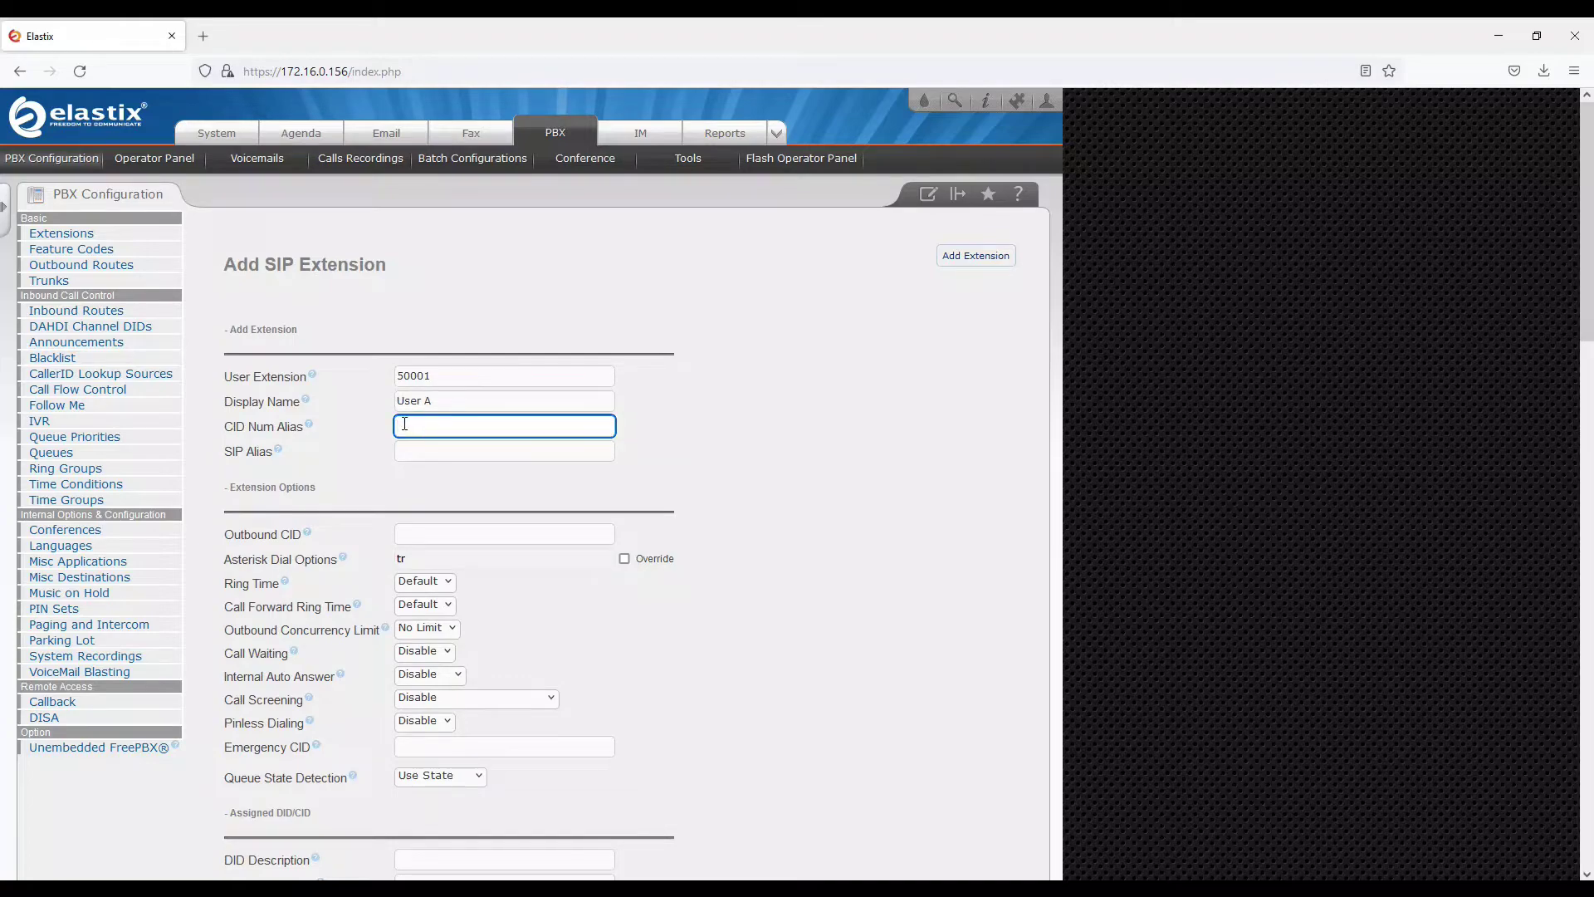
scroll(404, 425, "down", 2)
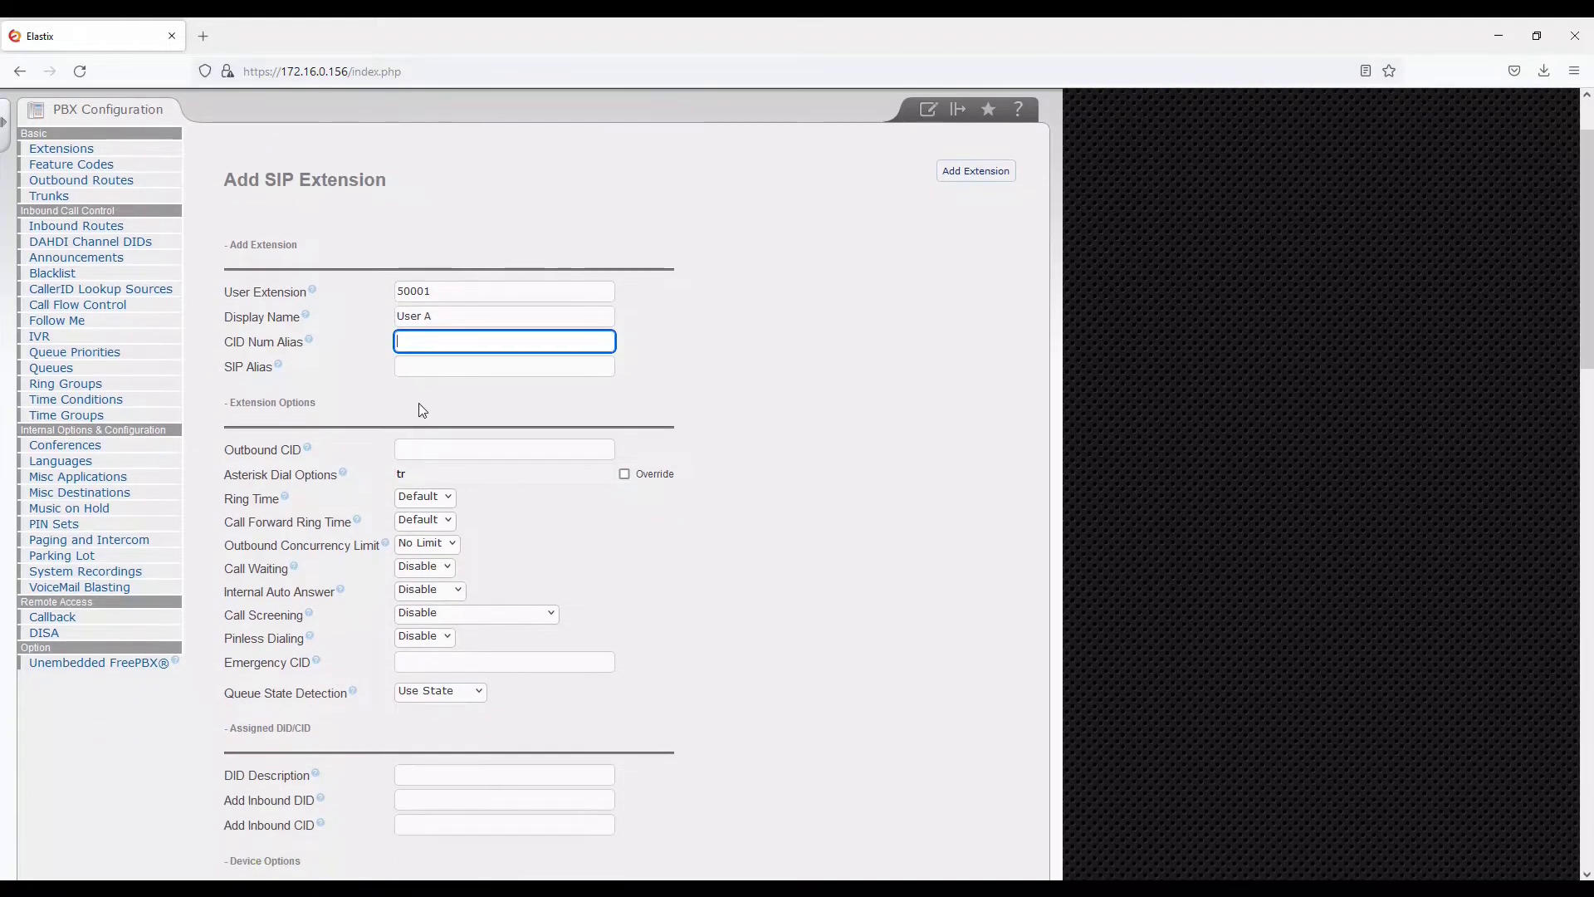
scroll(421, 409, "down", 2)
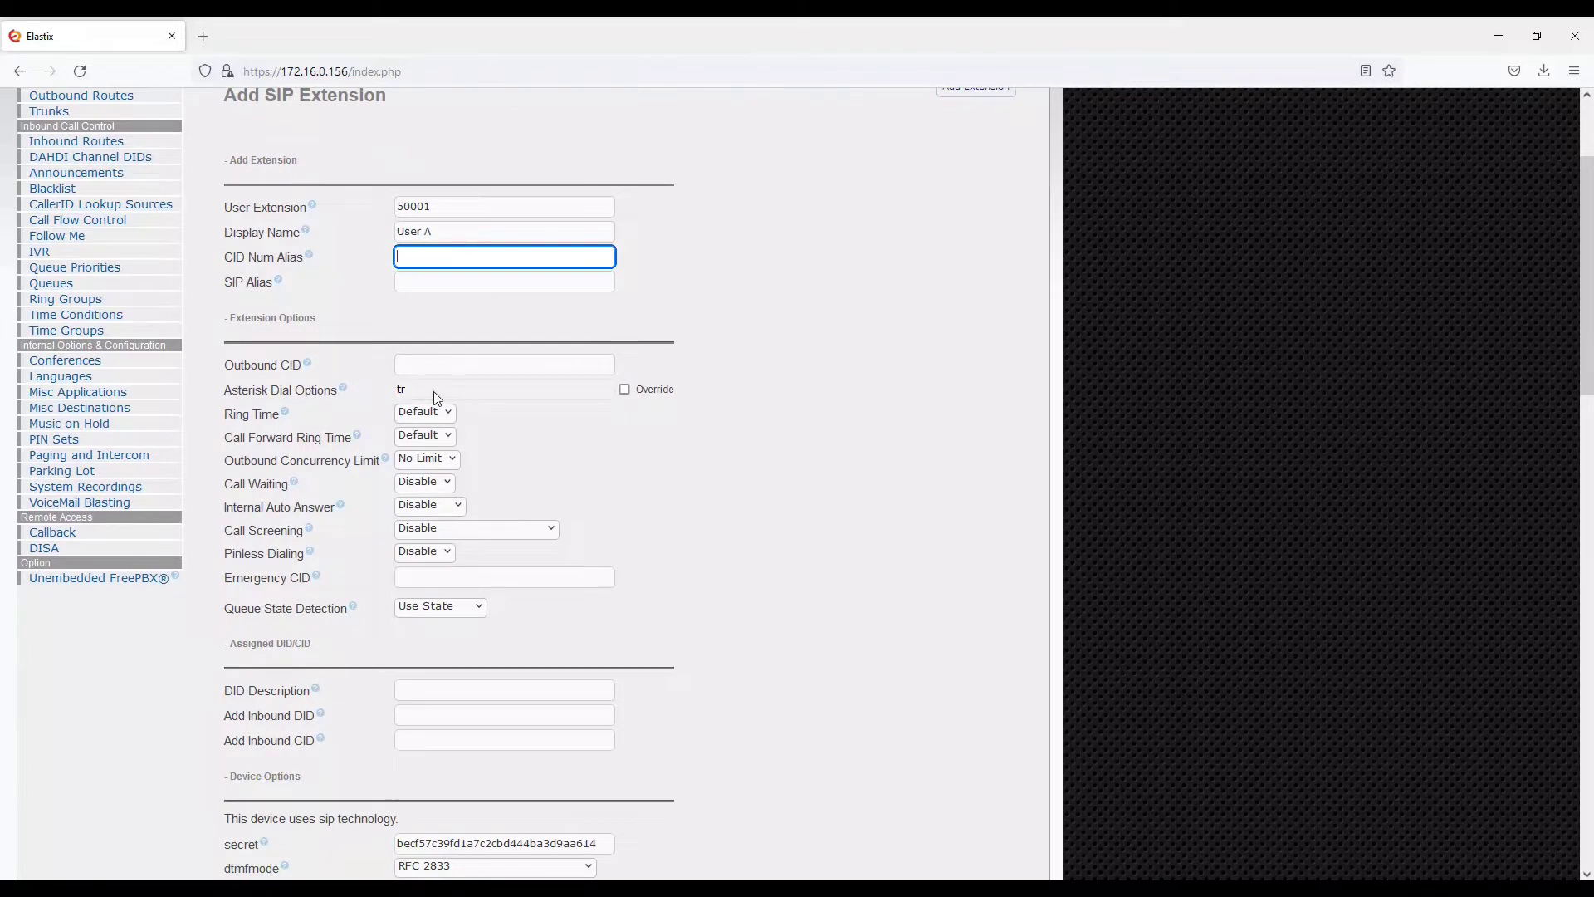
In Device Options, overwrite the auto-generated secret with a new custom password
mouse_move(308, 368)
scroll(615, 550, "down", 2)
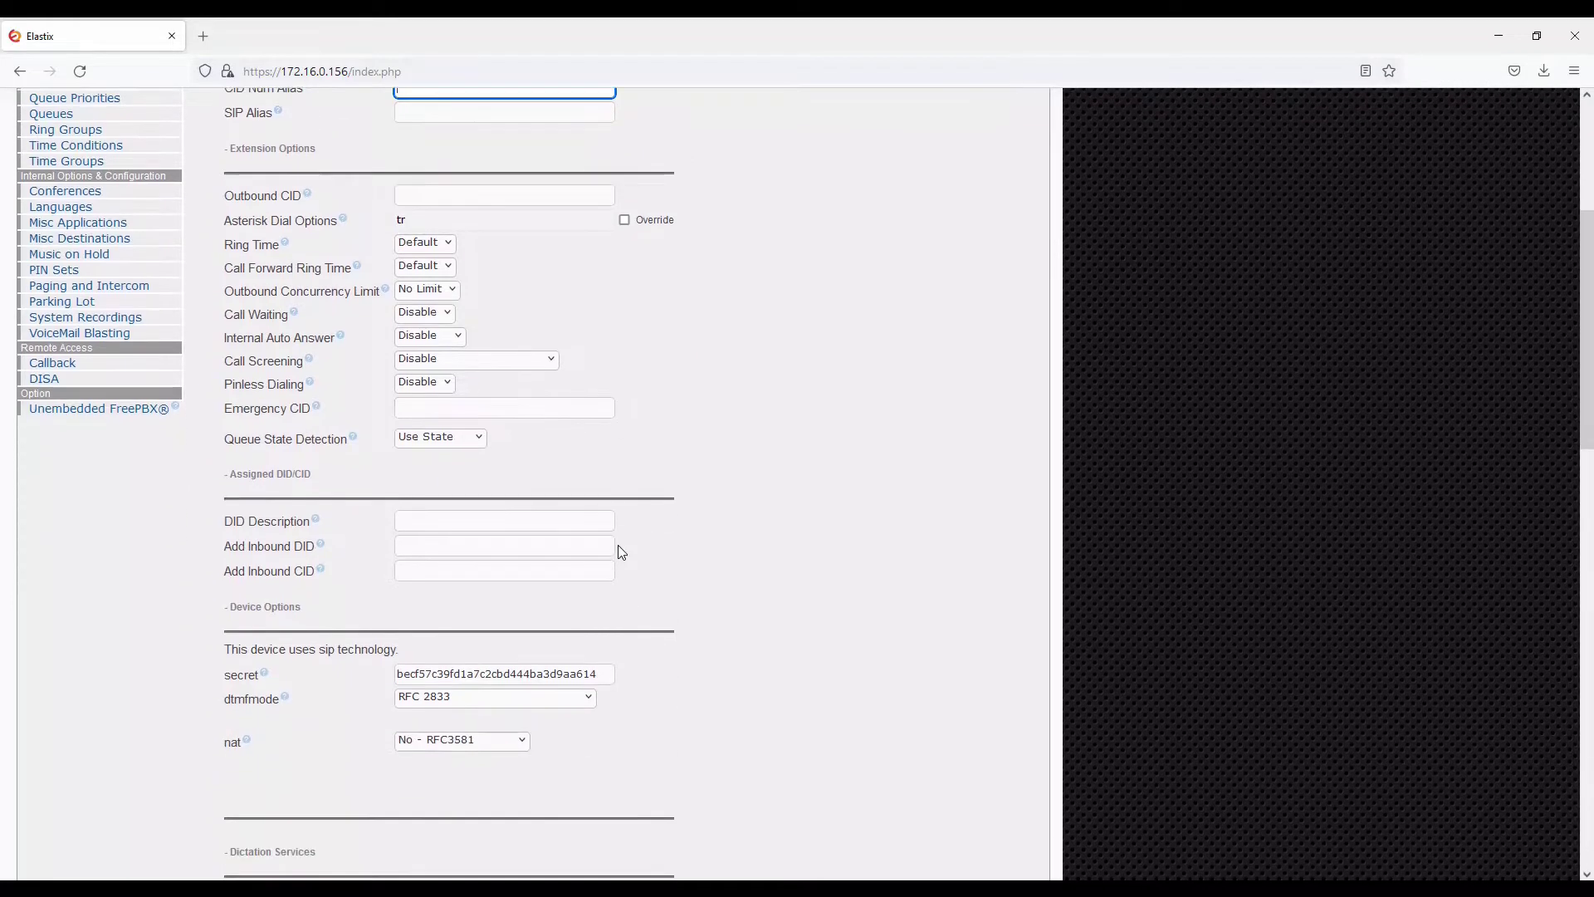
scroll(661, 481, "down", 3)
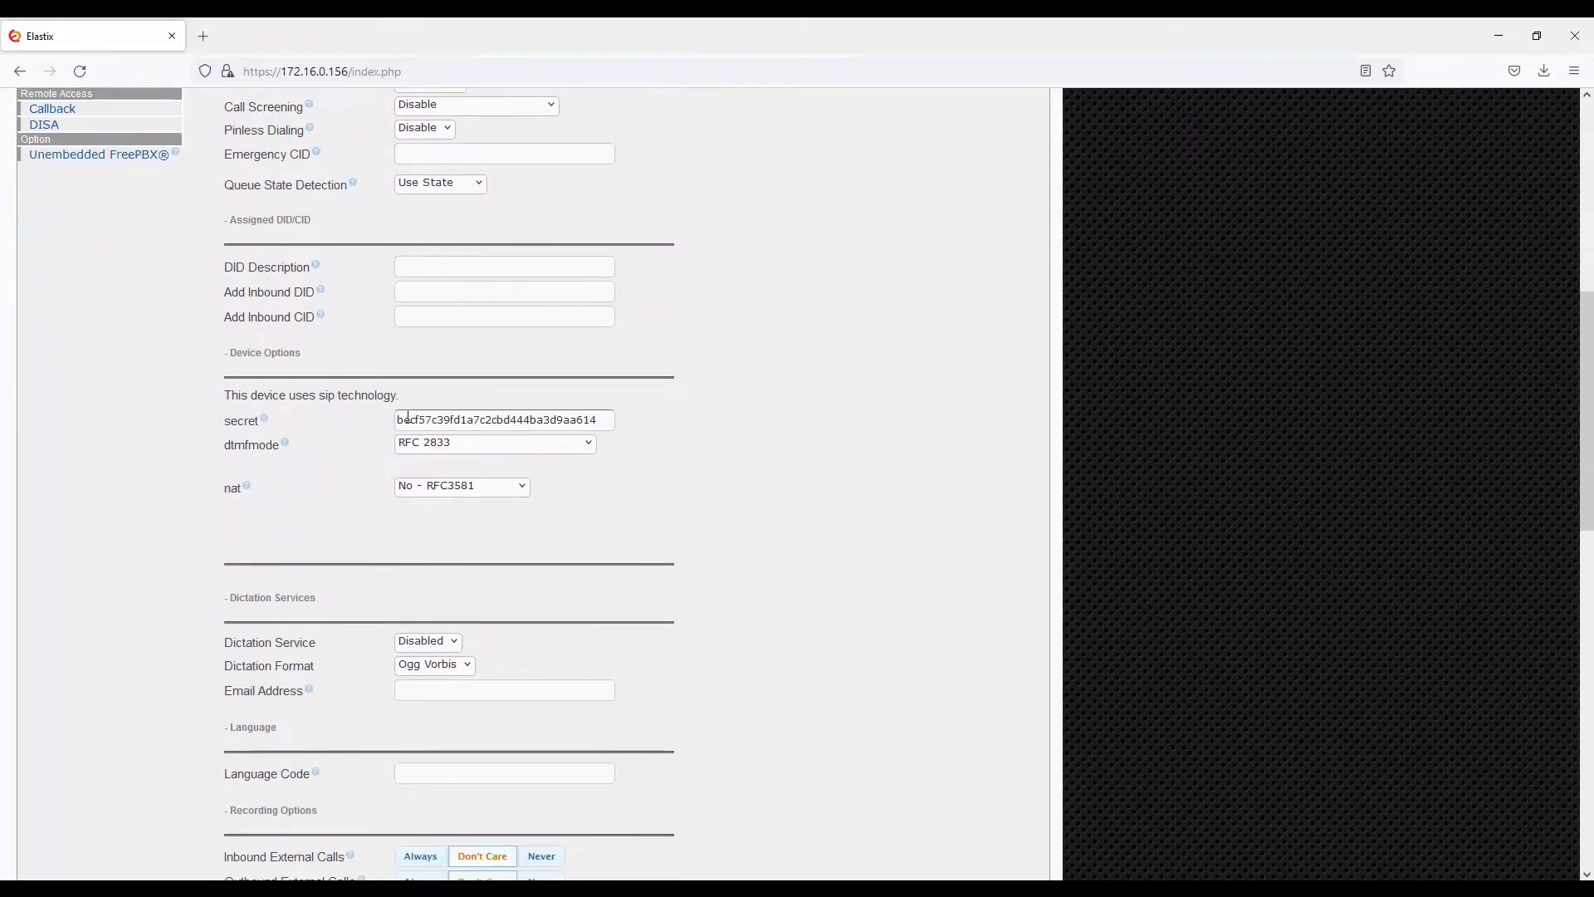
left_click_drag(398, 420, 626, 436)
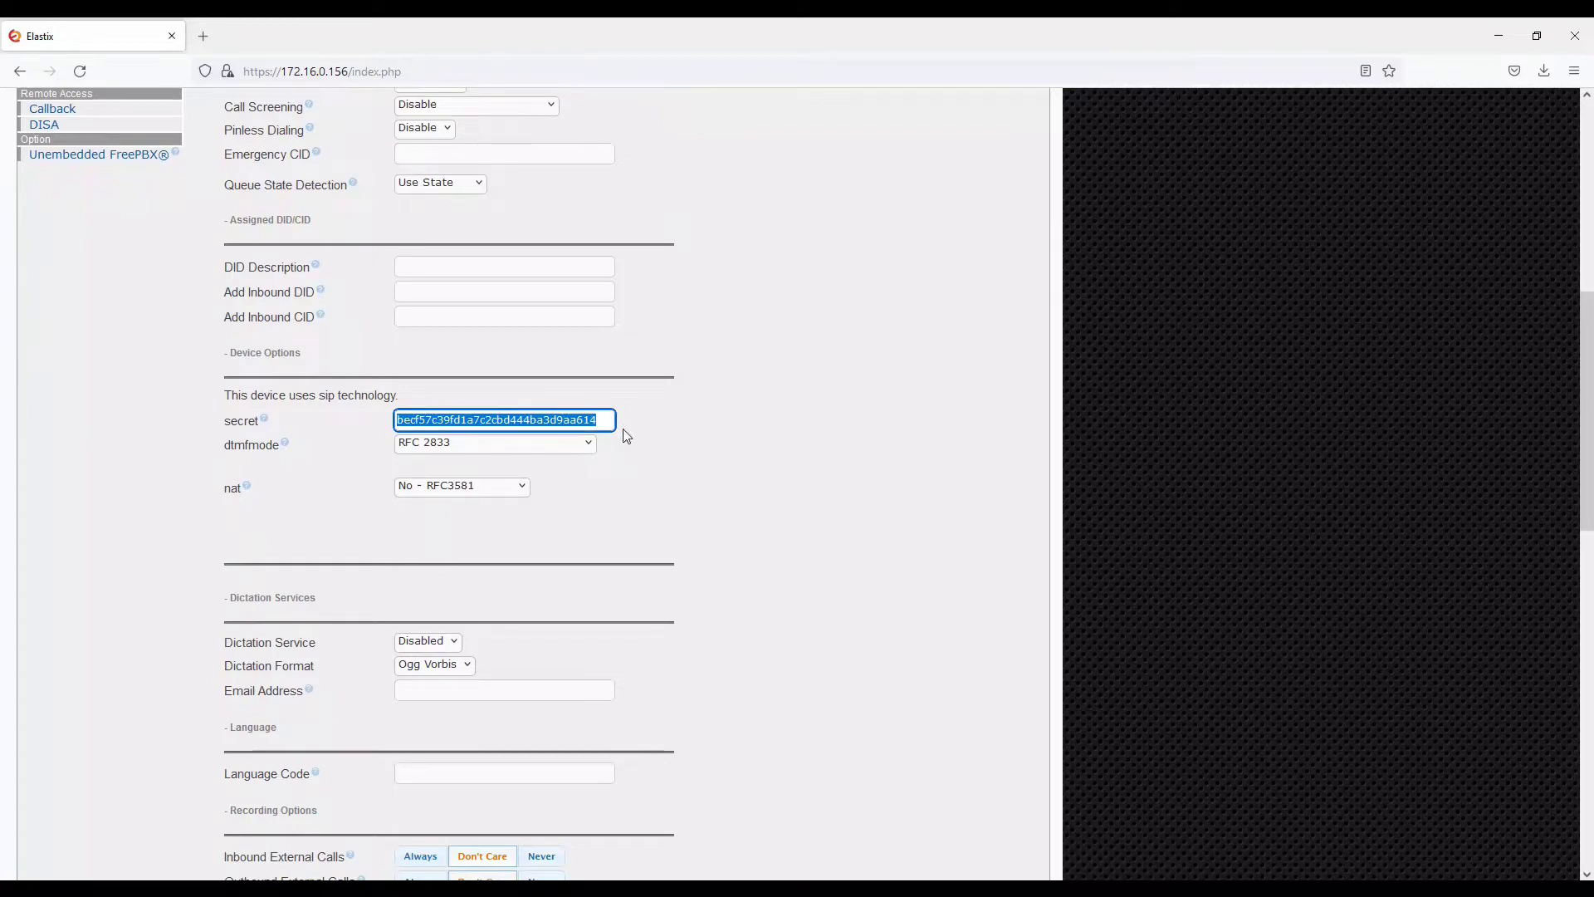
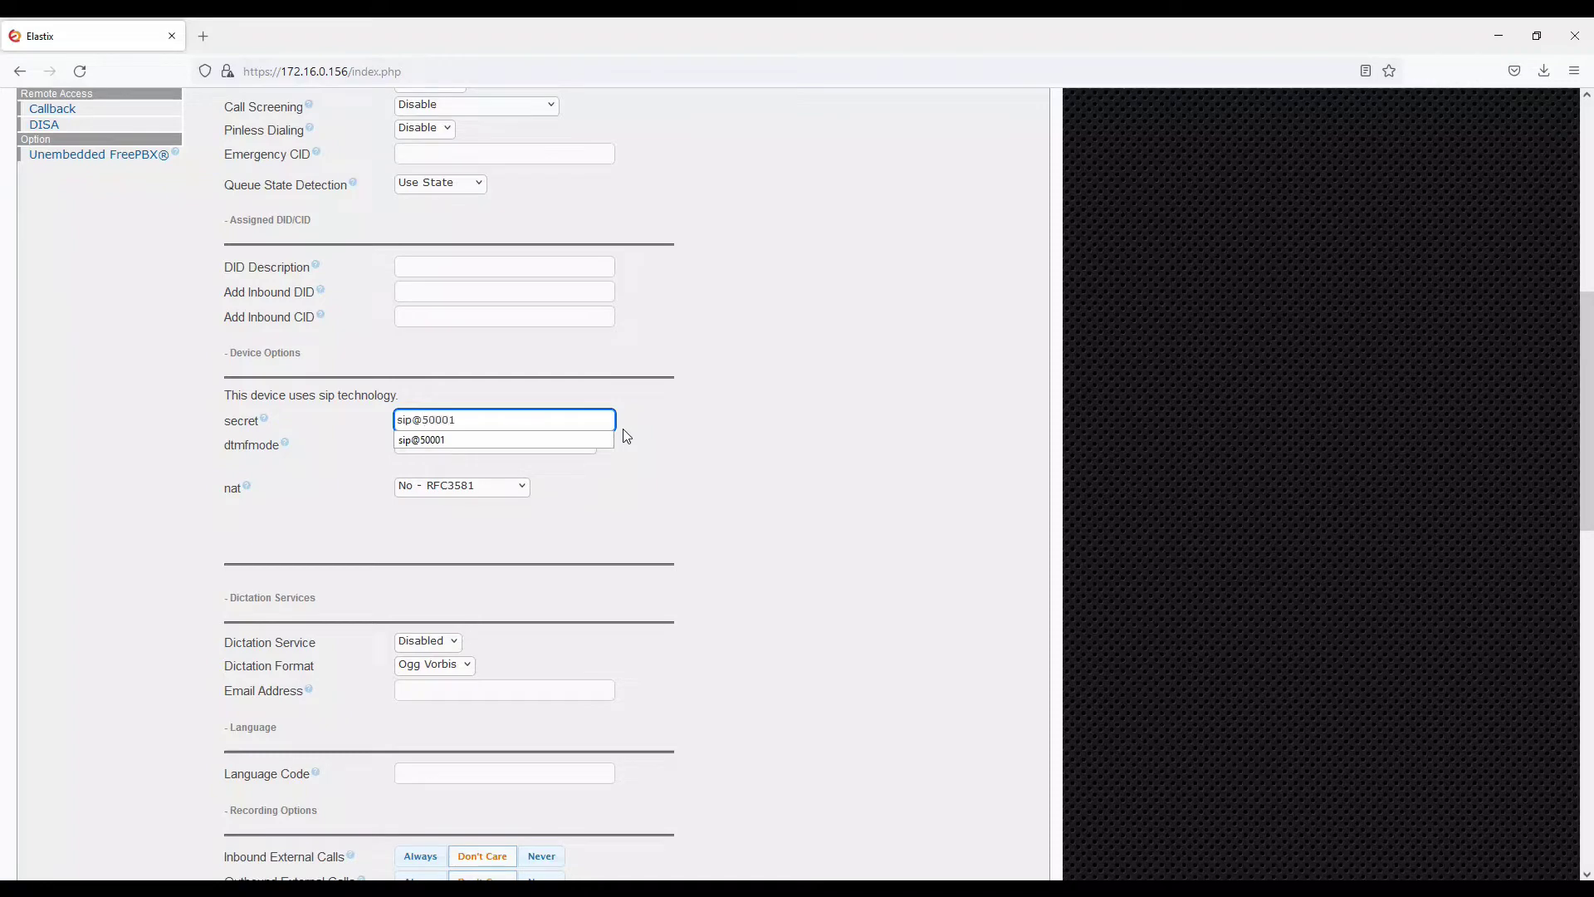
left_click(666, 379)
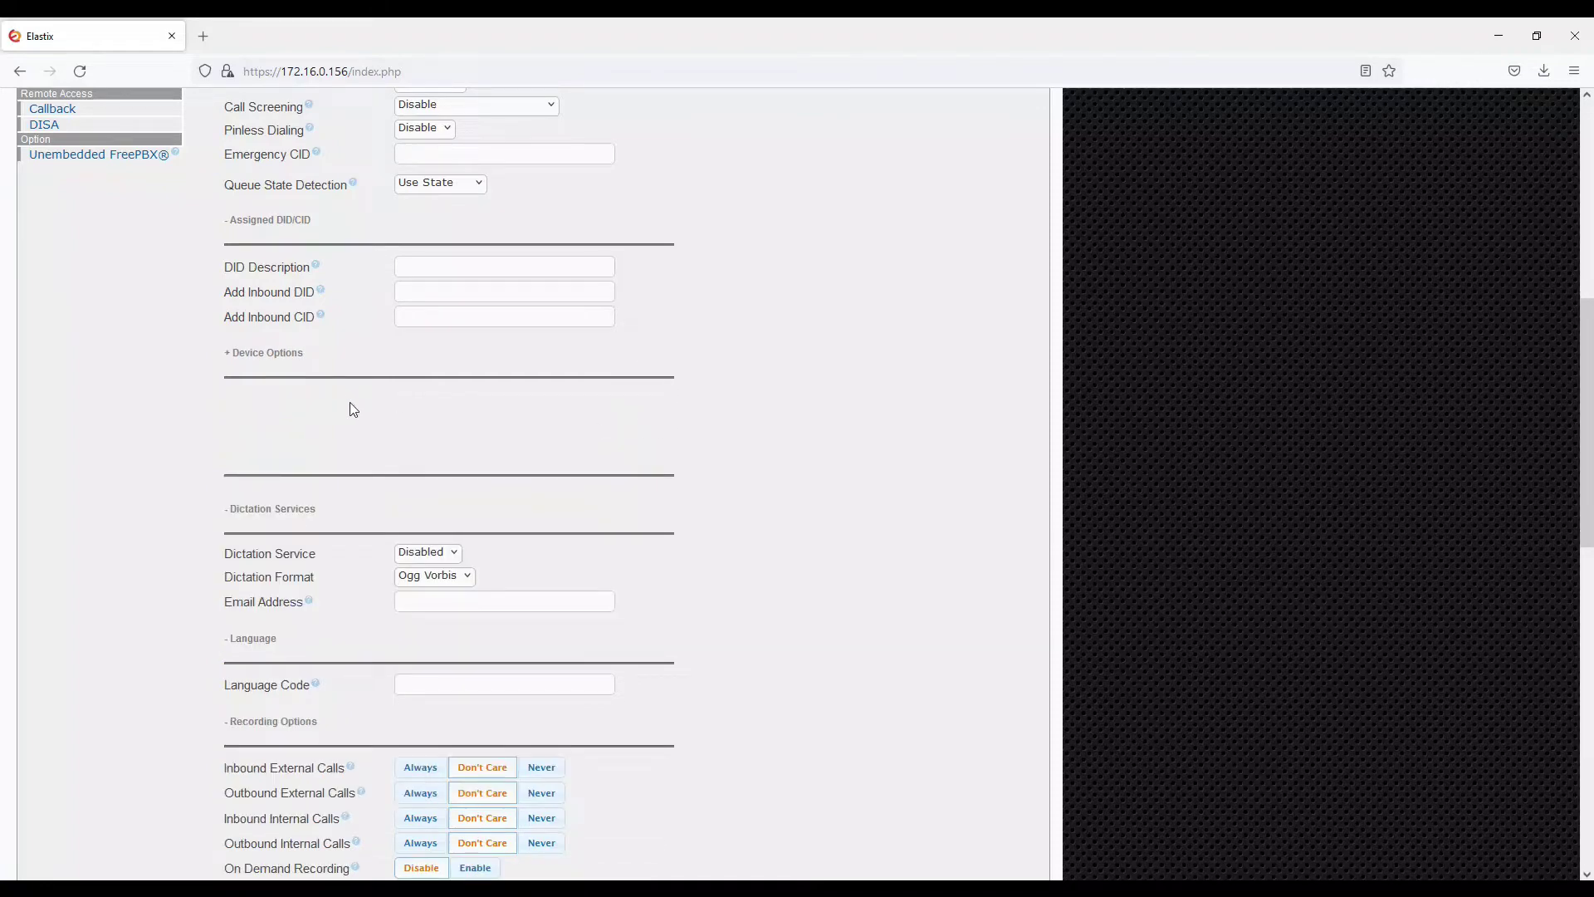
left_click(310, 372)
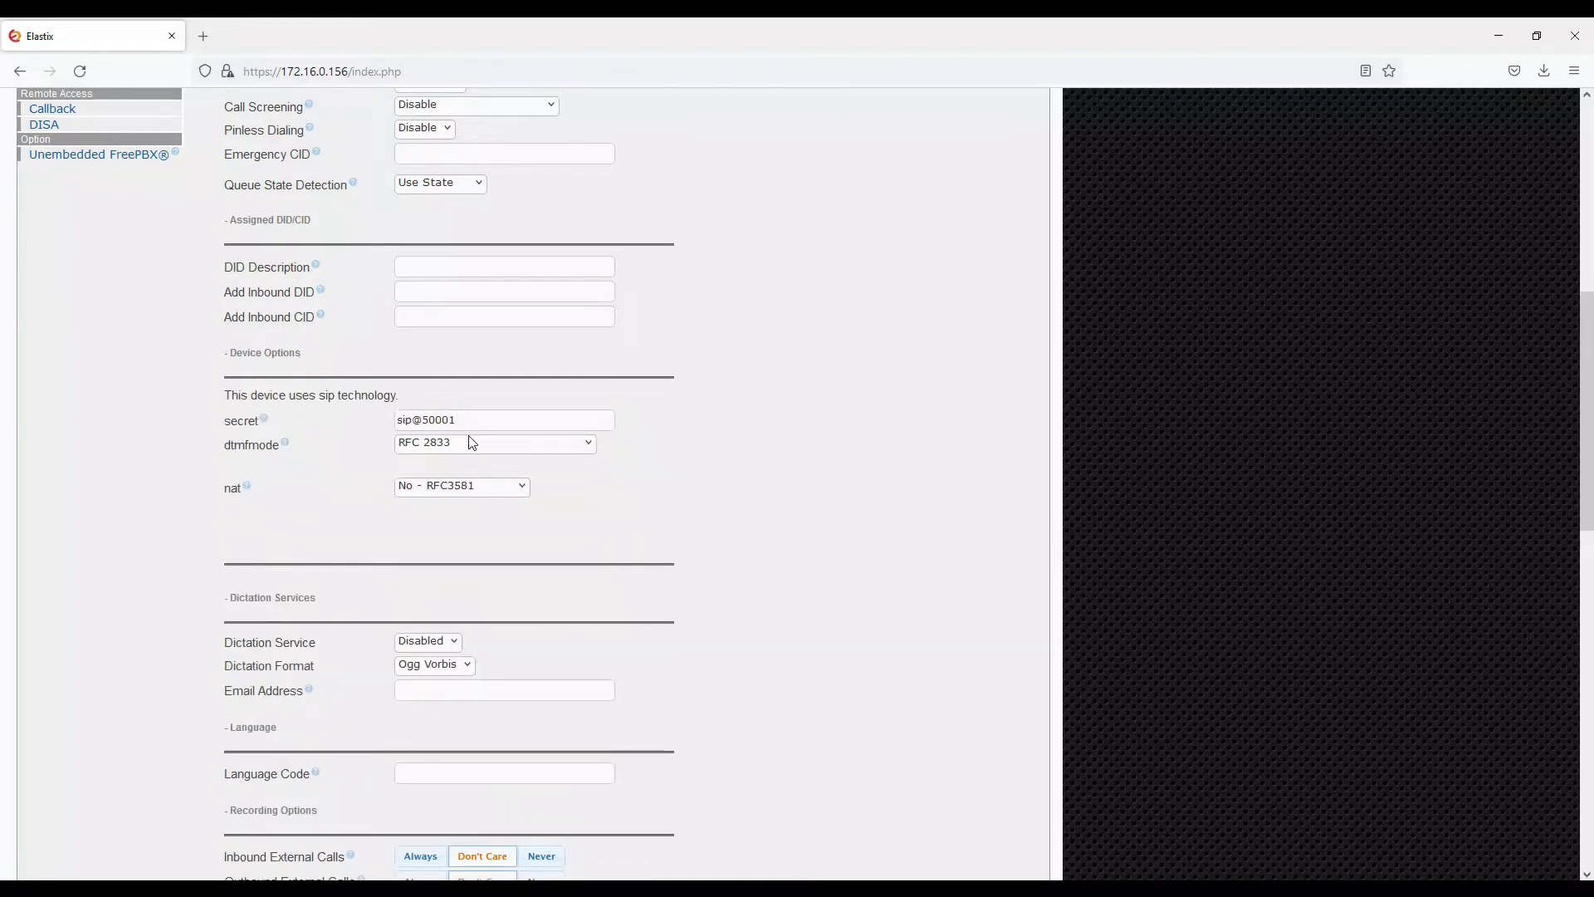
scroll(470, 442, "down", 1)
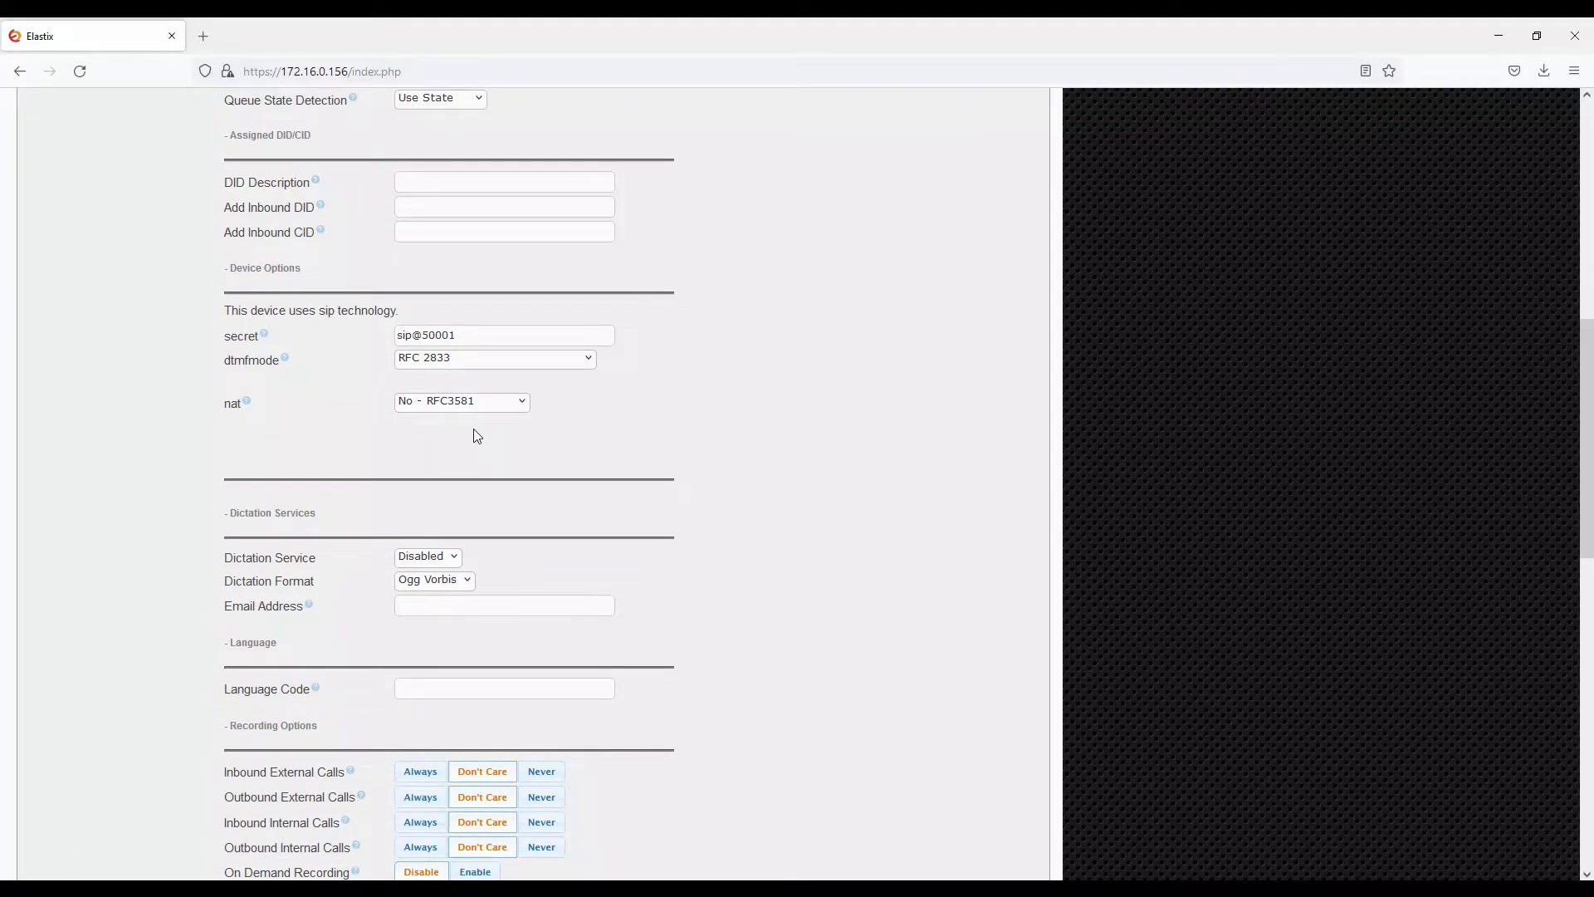
Switch Voicemail Status to Enabled, then set it back to Disabled
scroll(477, 435, "down", 2)
scroll(476, 429, "down", 3)
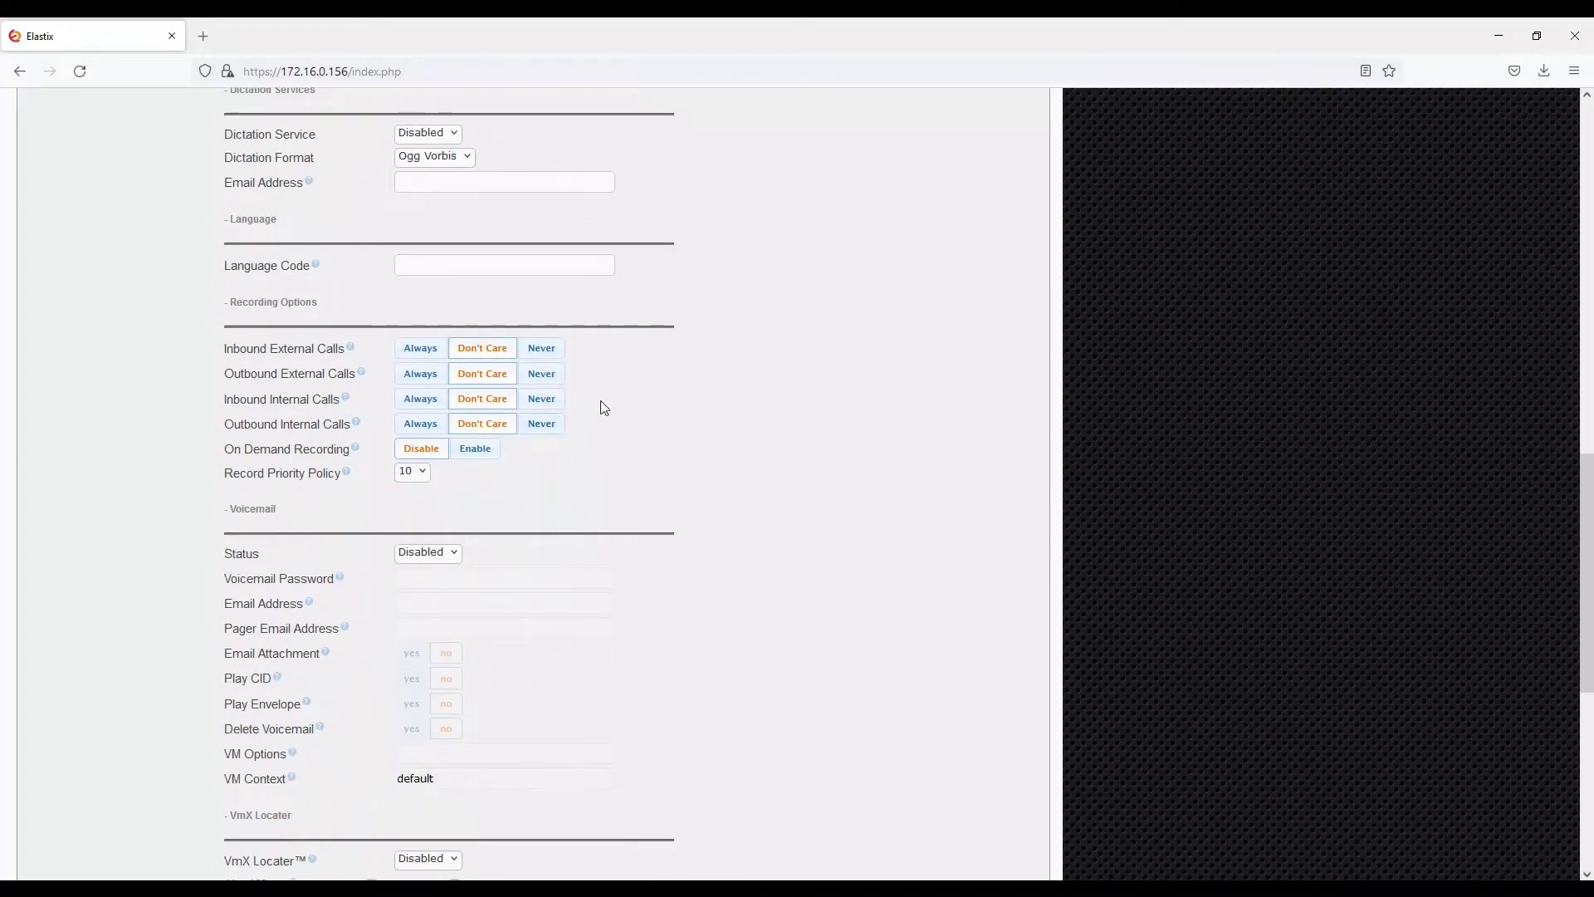
scroll(603, 406, "down", 1)
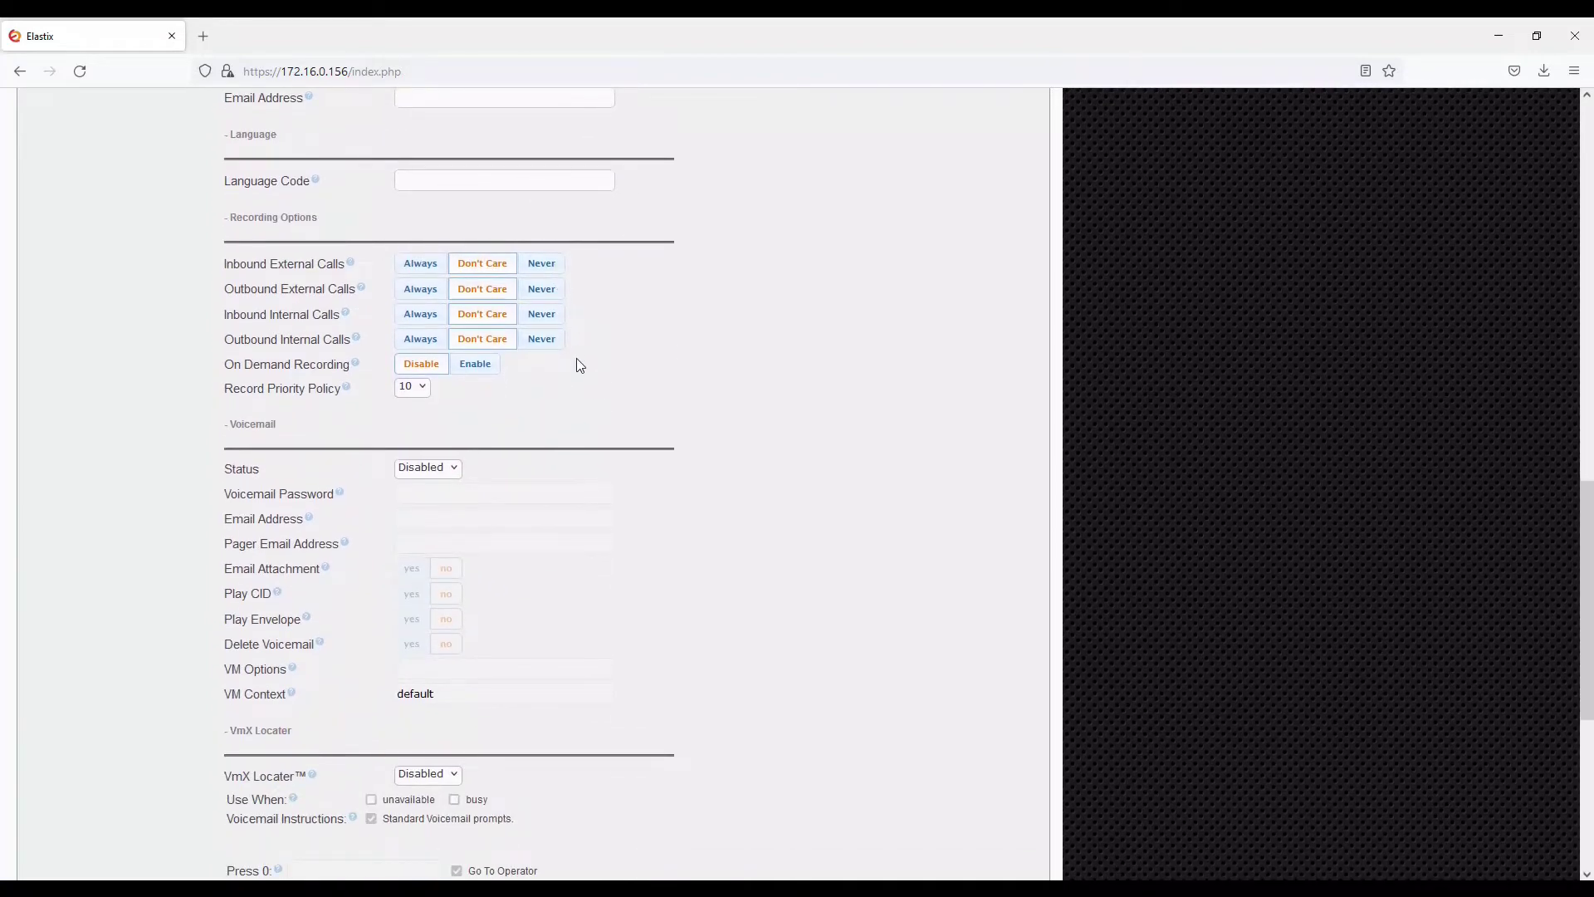
scroll(620, 474, "down", 2)
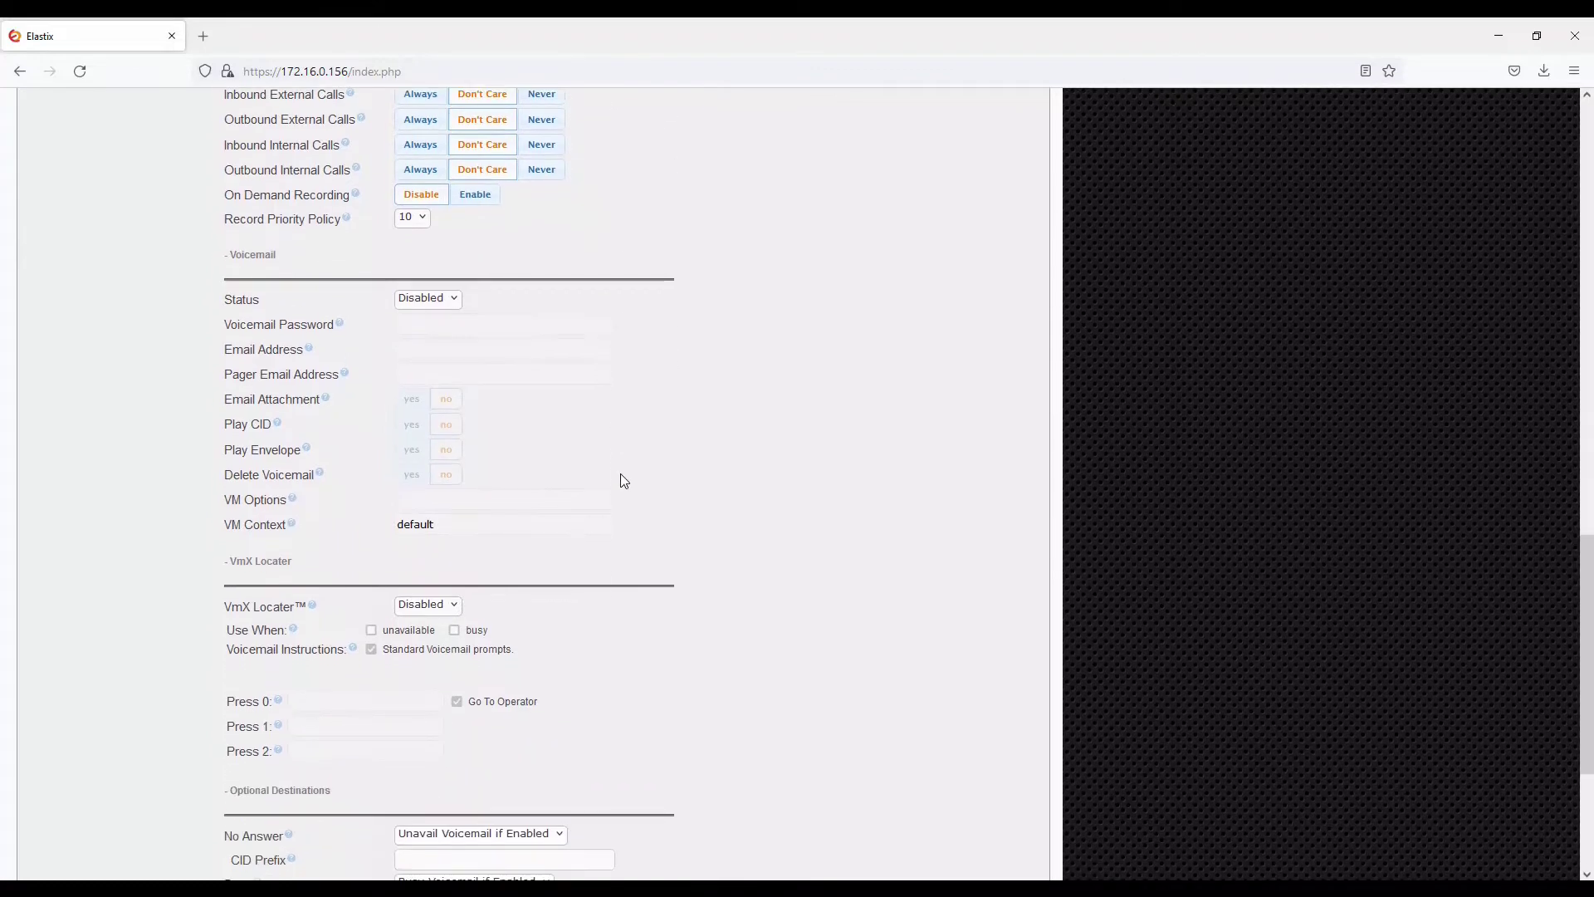
left_click(447, 313)
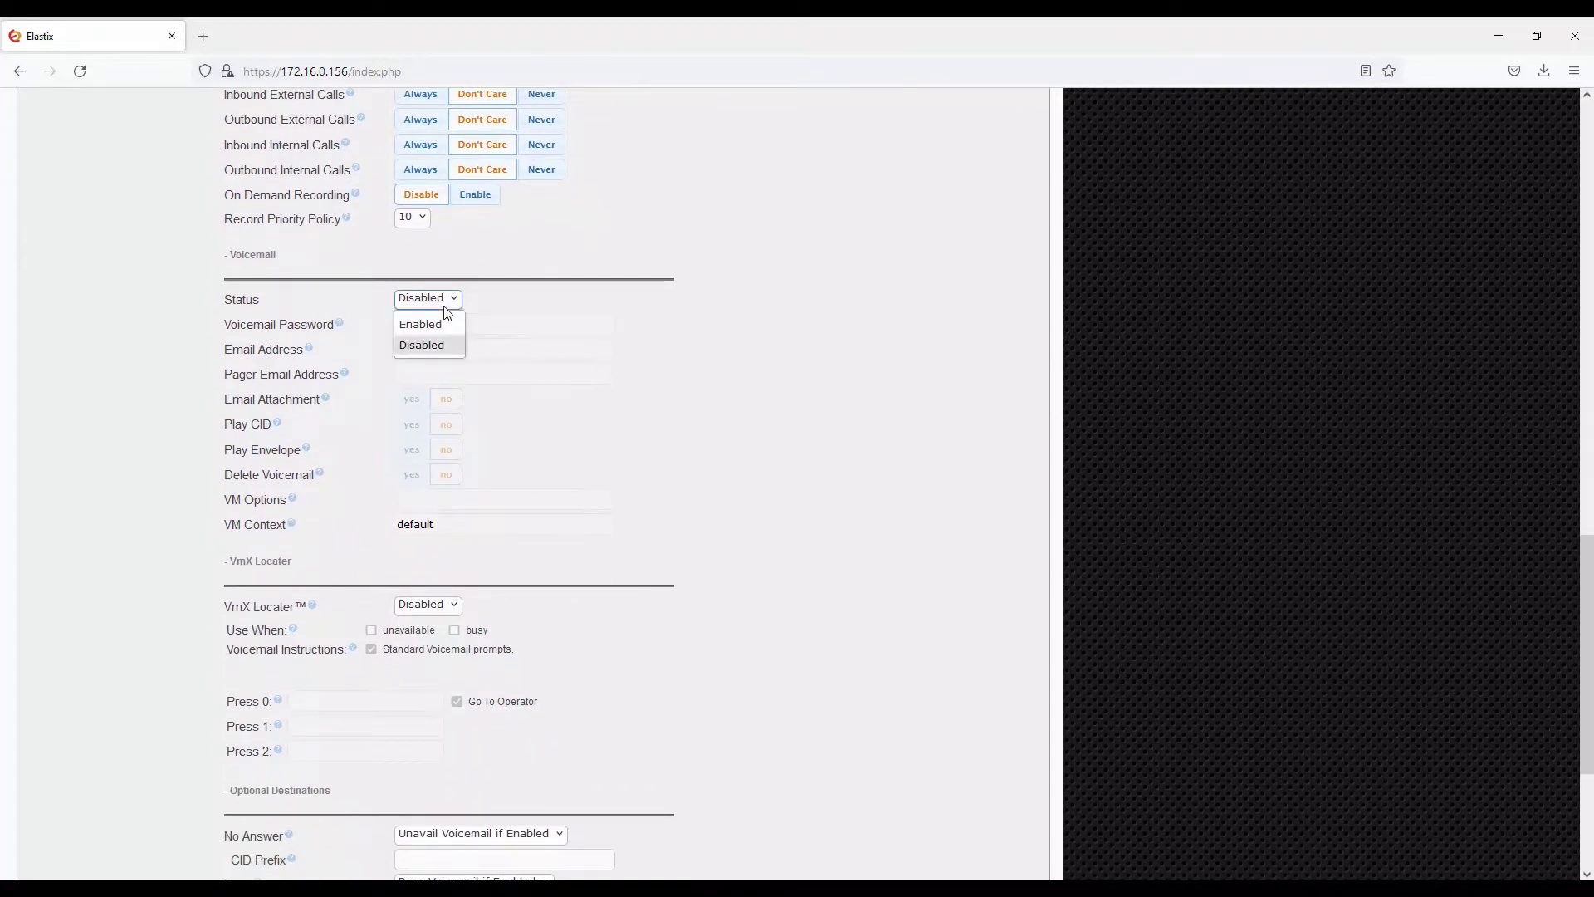
left_click(448, 323)
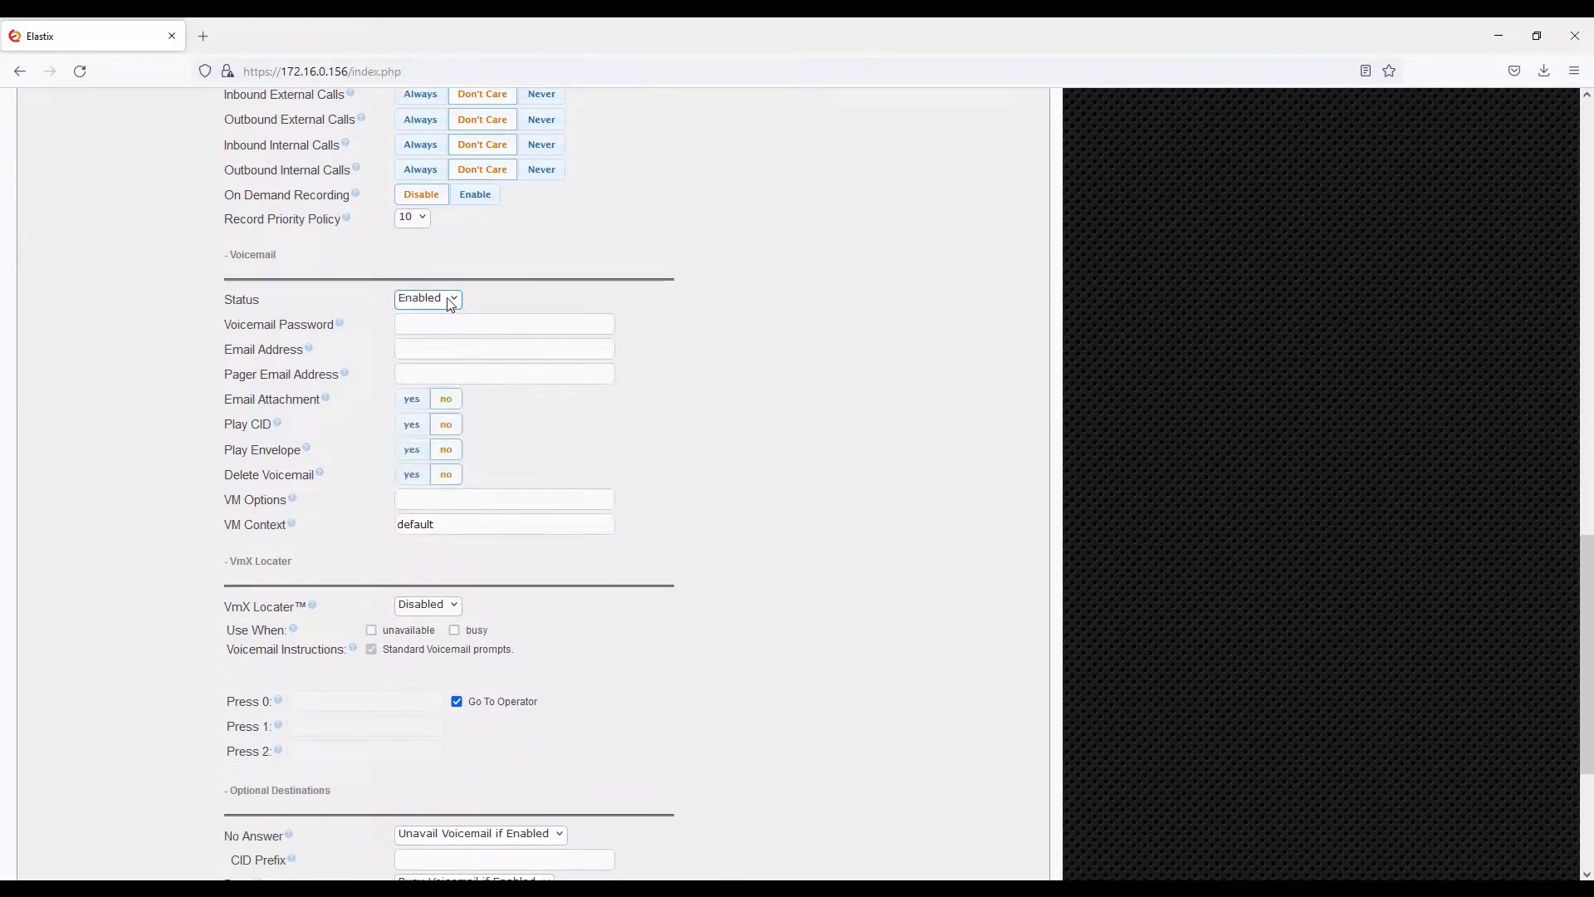
left_click(450, 304)
left_click(446, 336)
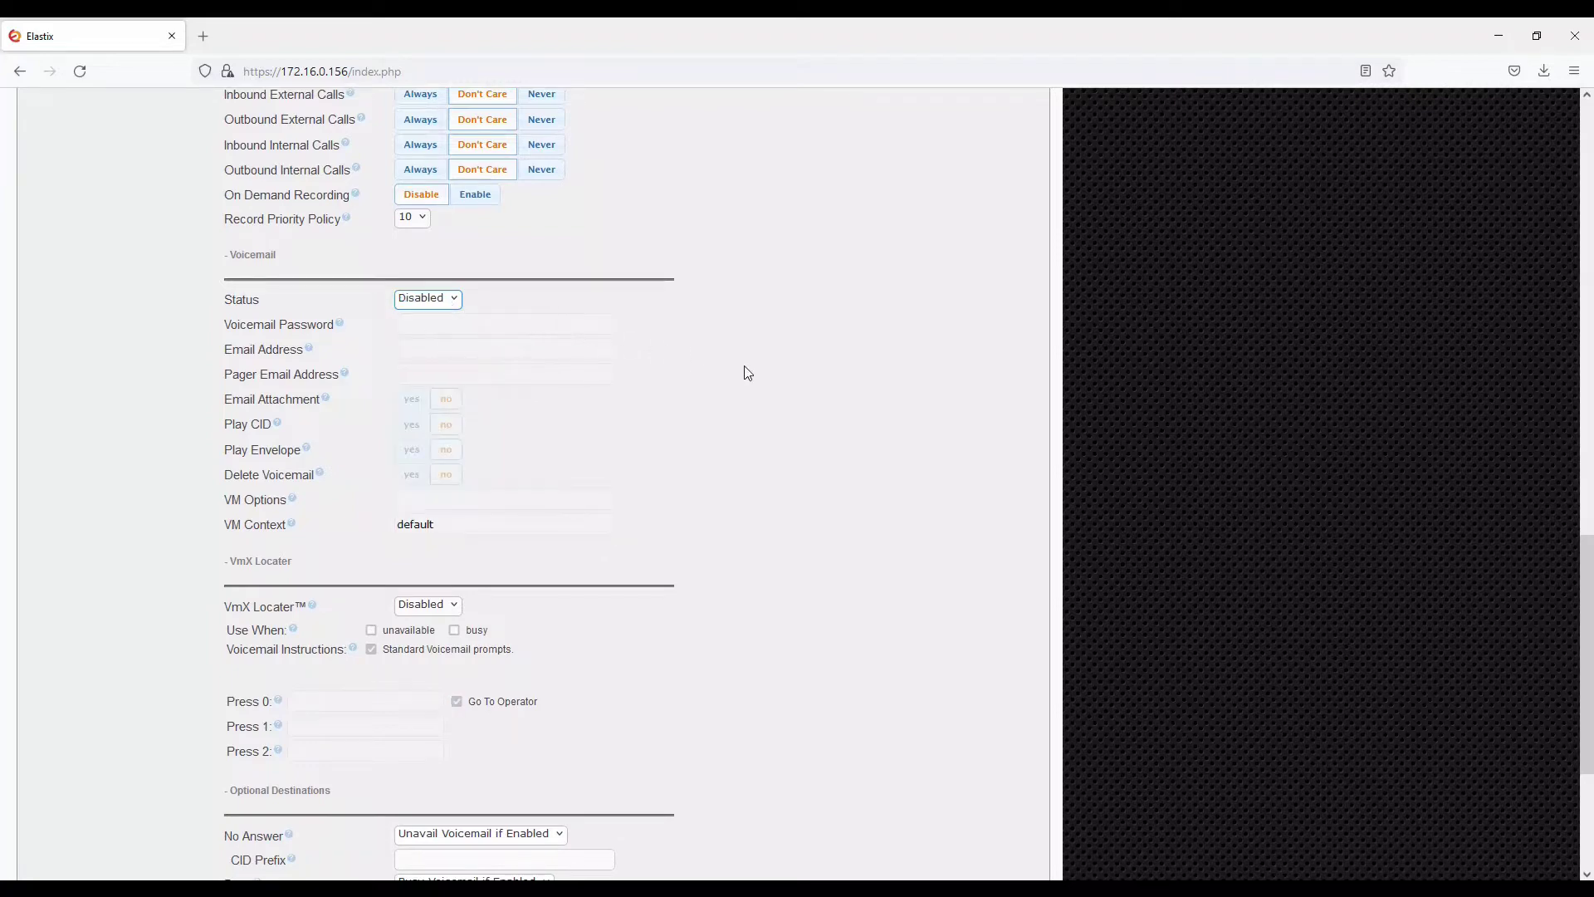
scroll(747, 373, "down", 3)
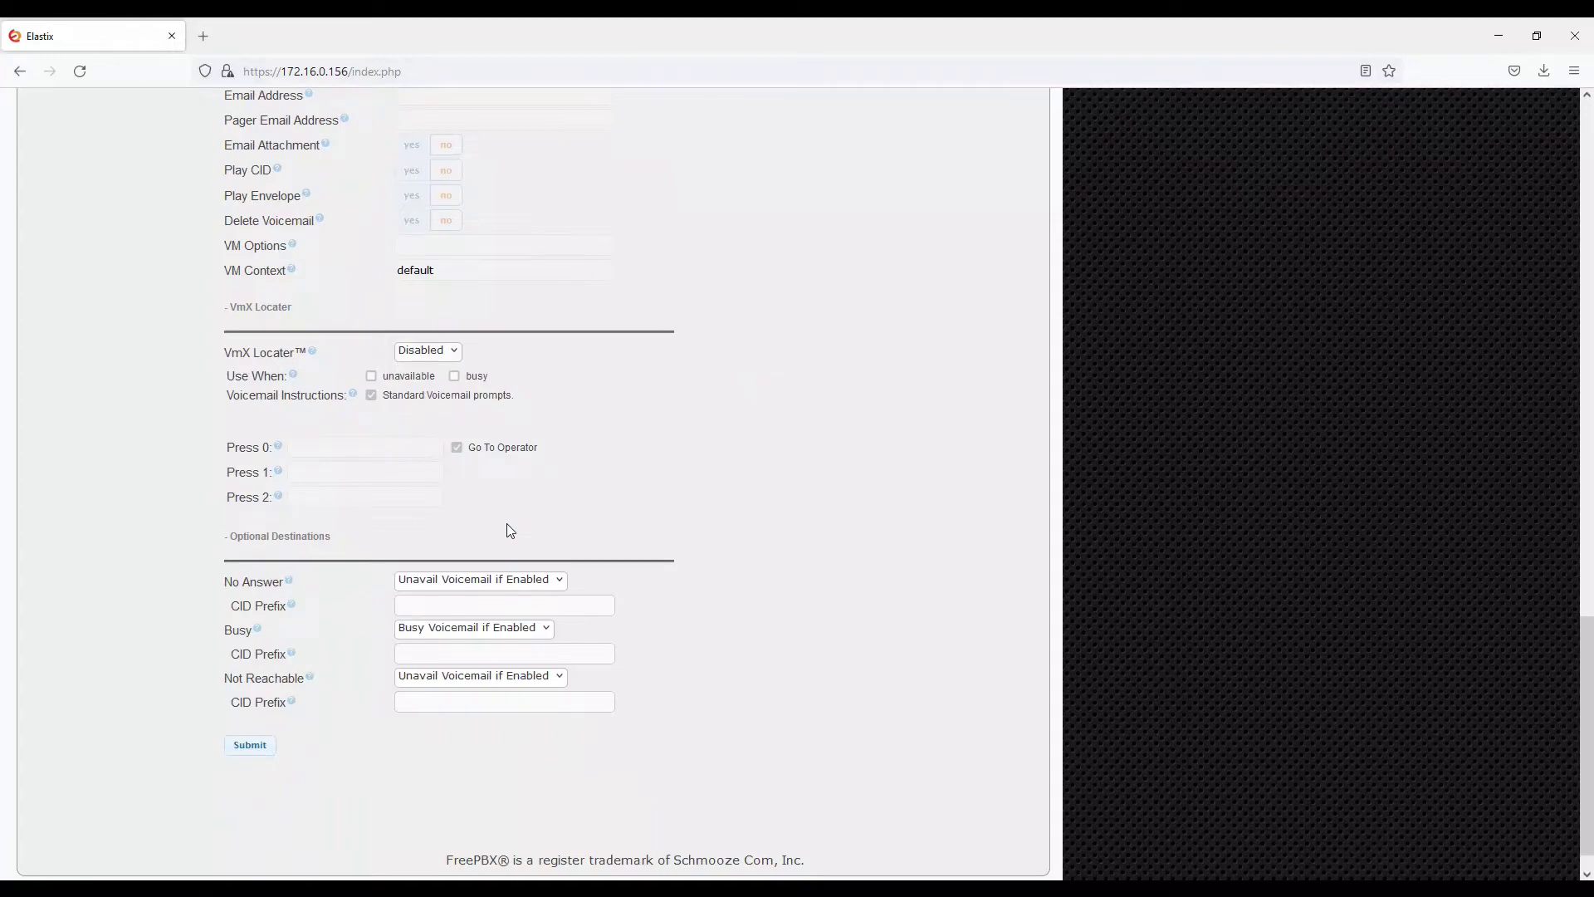
Submit extension User A <50001> and apply the configuration to reload the PBX
left_click(263, 745)
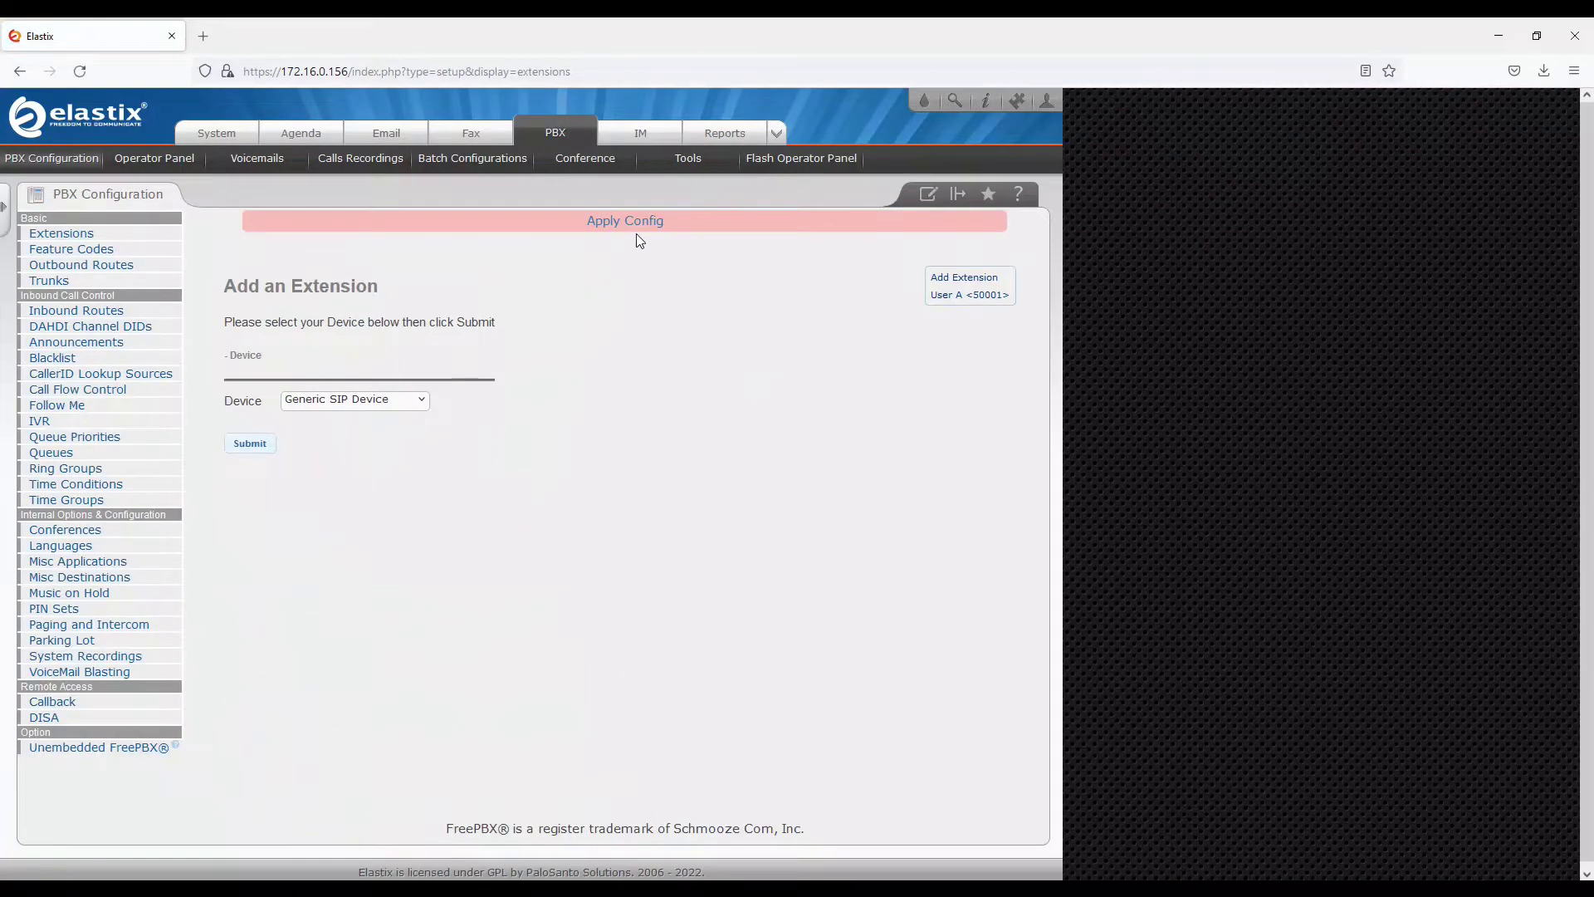
left_click(635, 231)
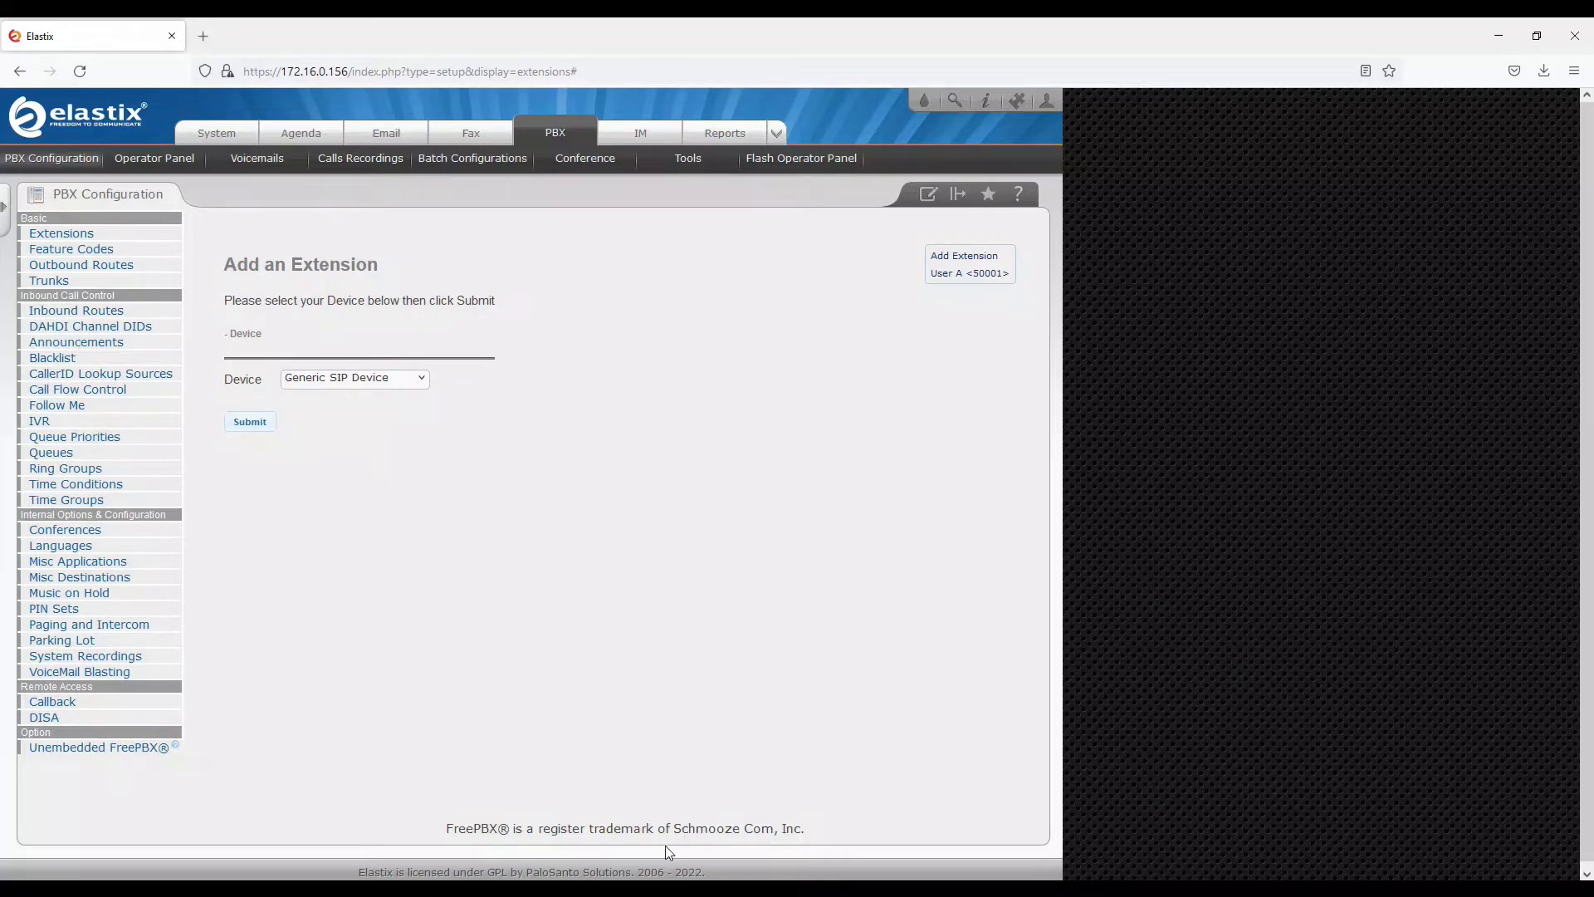
left_click(634, 814)
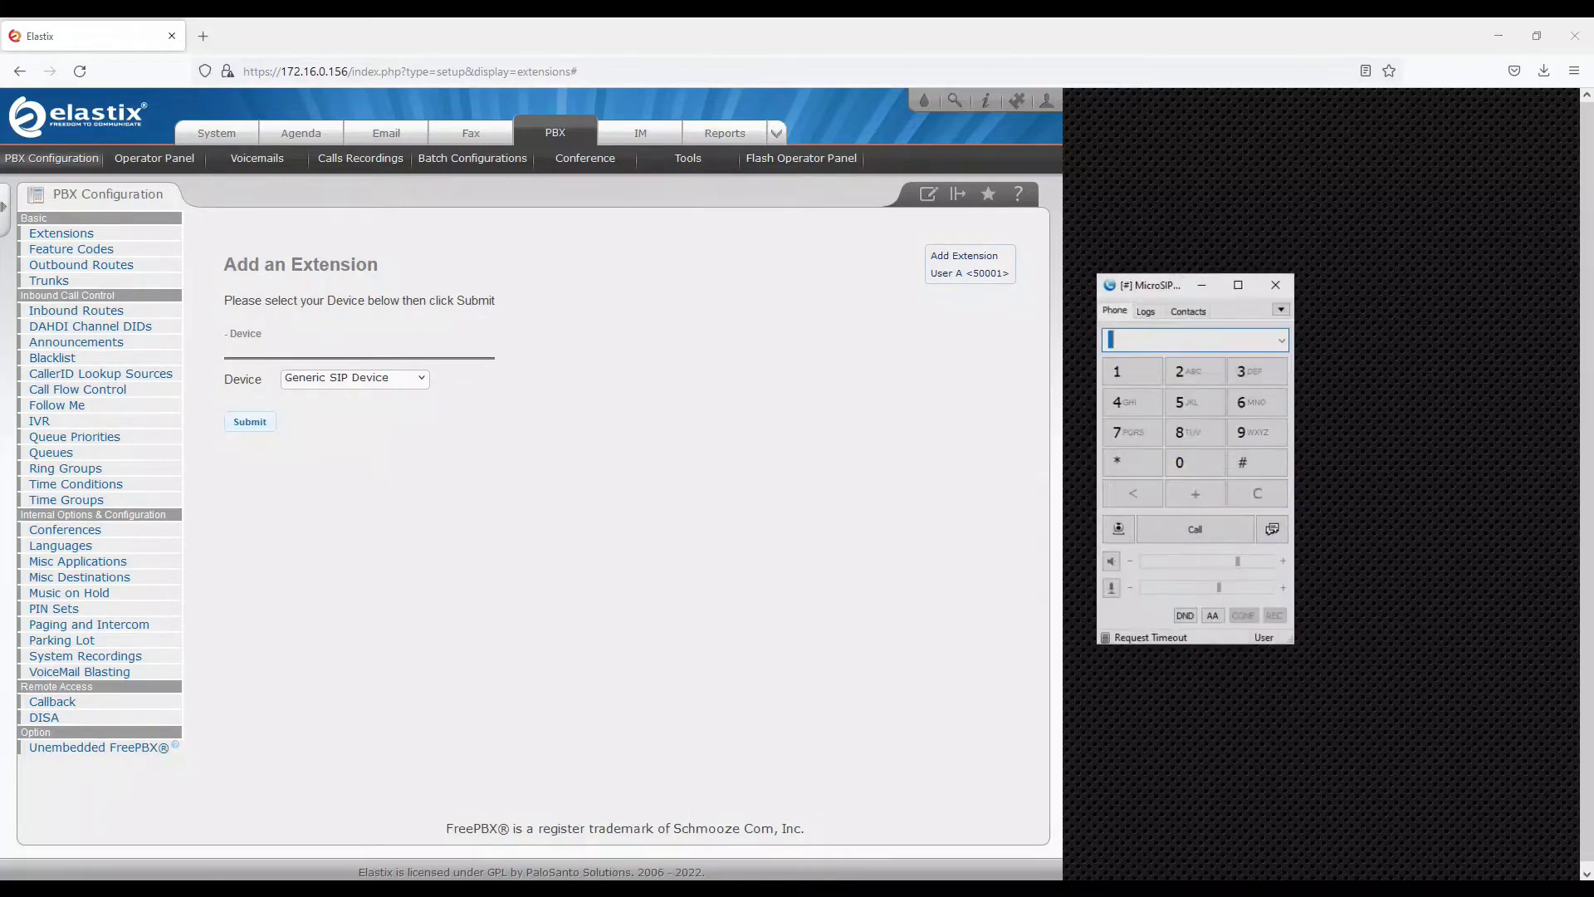
In Edit Account, rename the account to User A and set SIP server 172.16.0.156
right_click(1300, 640)
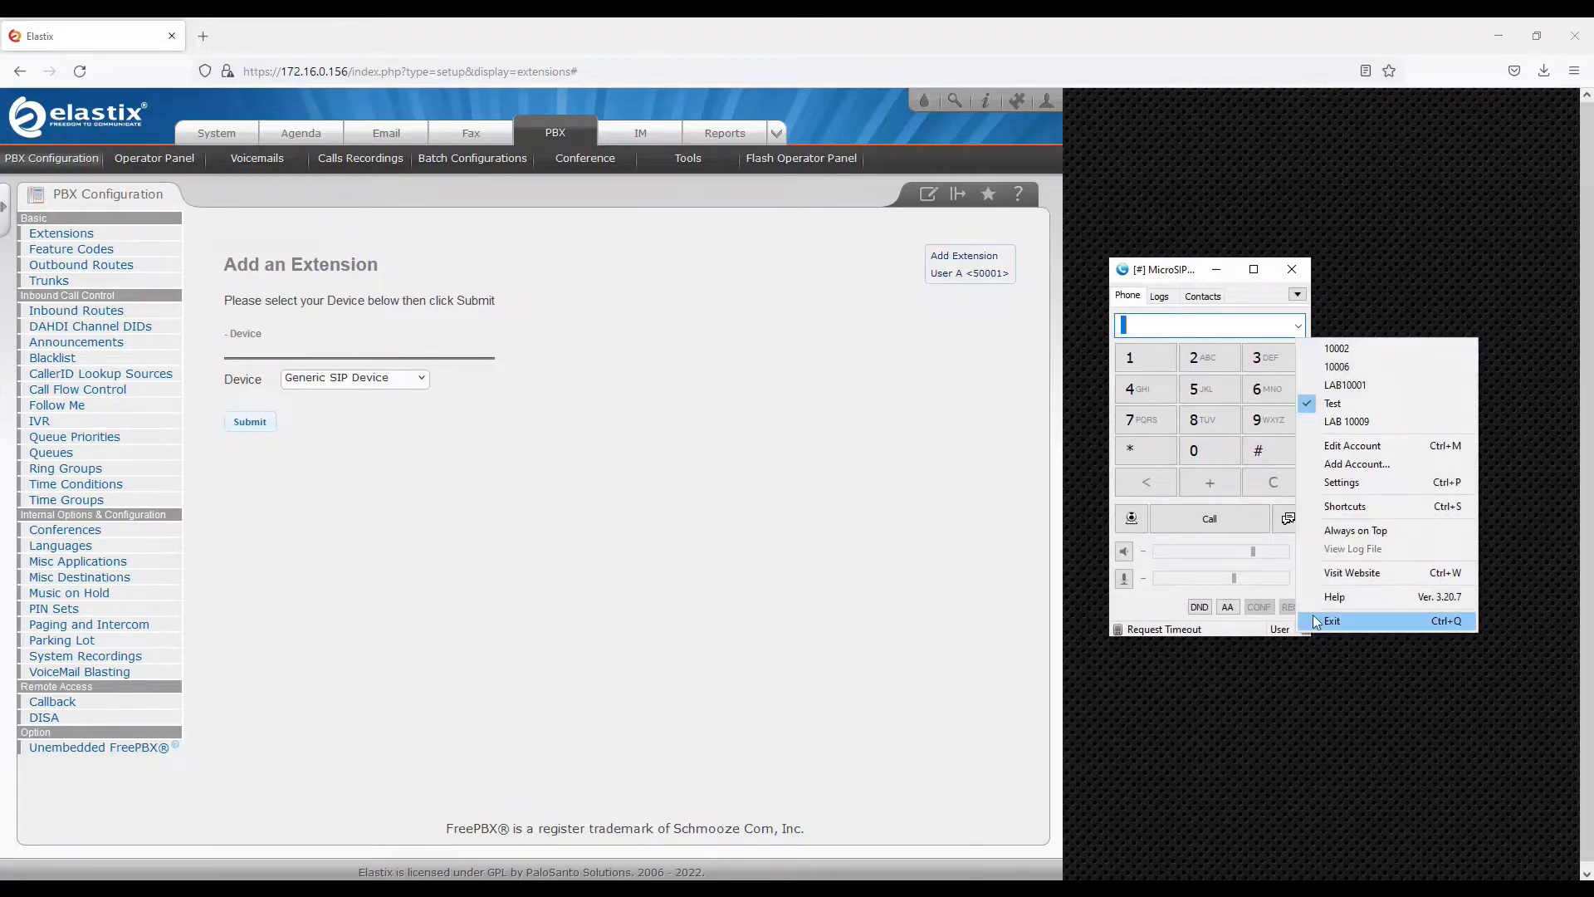
left_click(1365, 447)
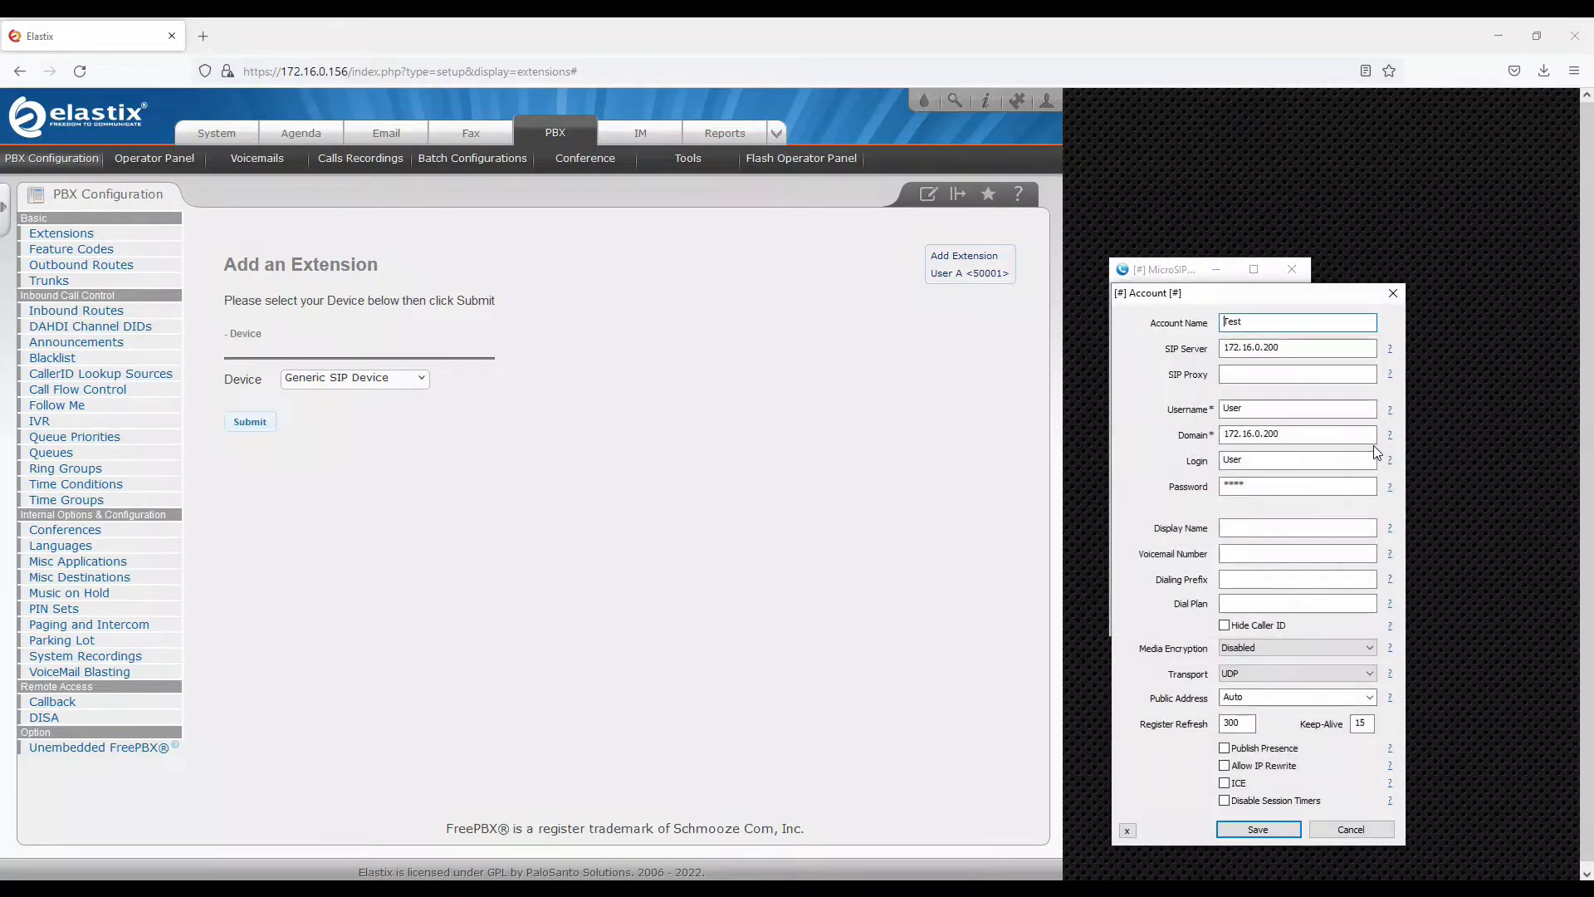
double_click(1232, 322)
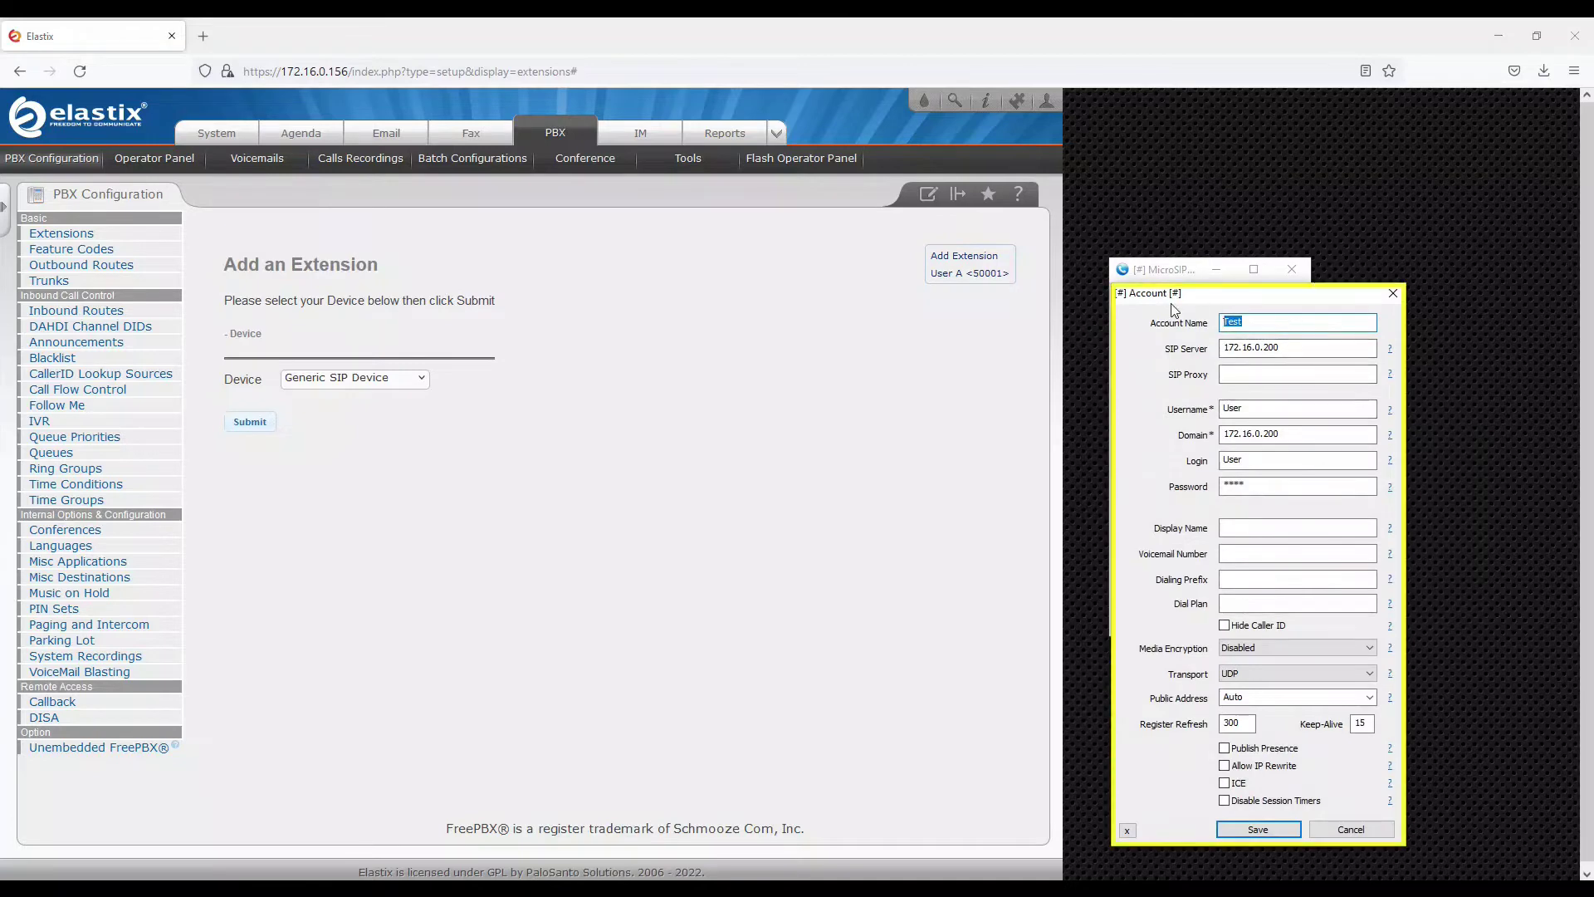
type("User A")
key("Tab")
key("End")
key("BackSpace")
key("BackSpace")
key("BackSpace")
type("156")
Set username and login to 50001, domain to 172.16.0.156, and enter the extension password
double_click(1295, 410)
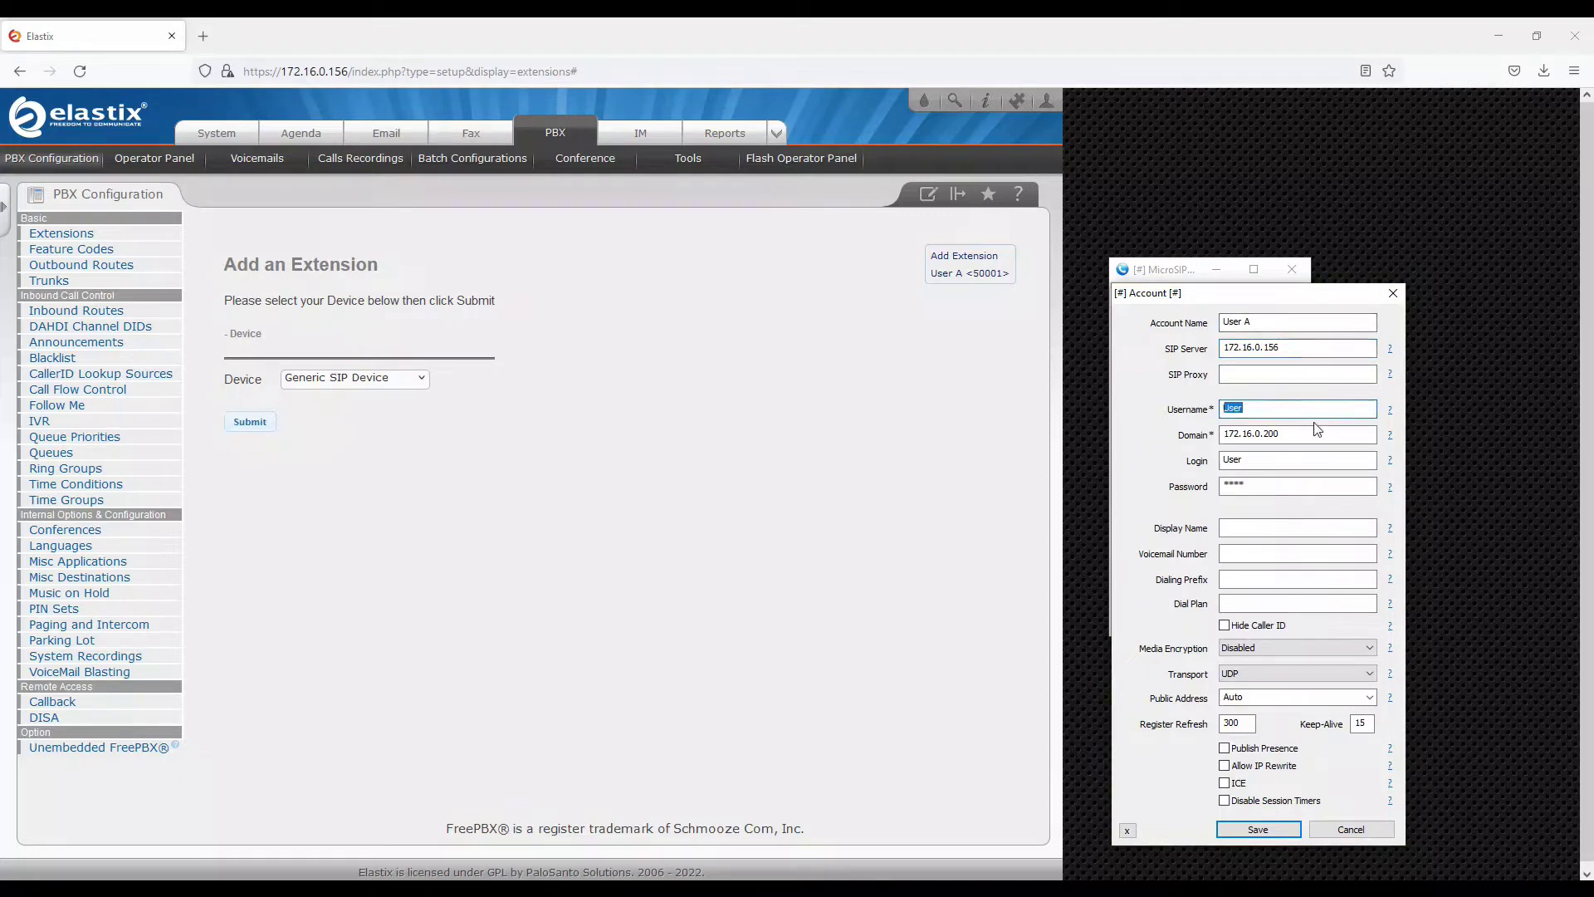
left_click_drag(1288, 436, 1269, 438)
key("BackSpace")
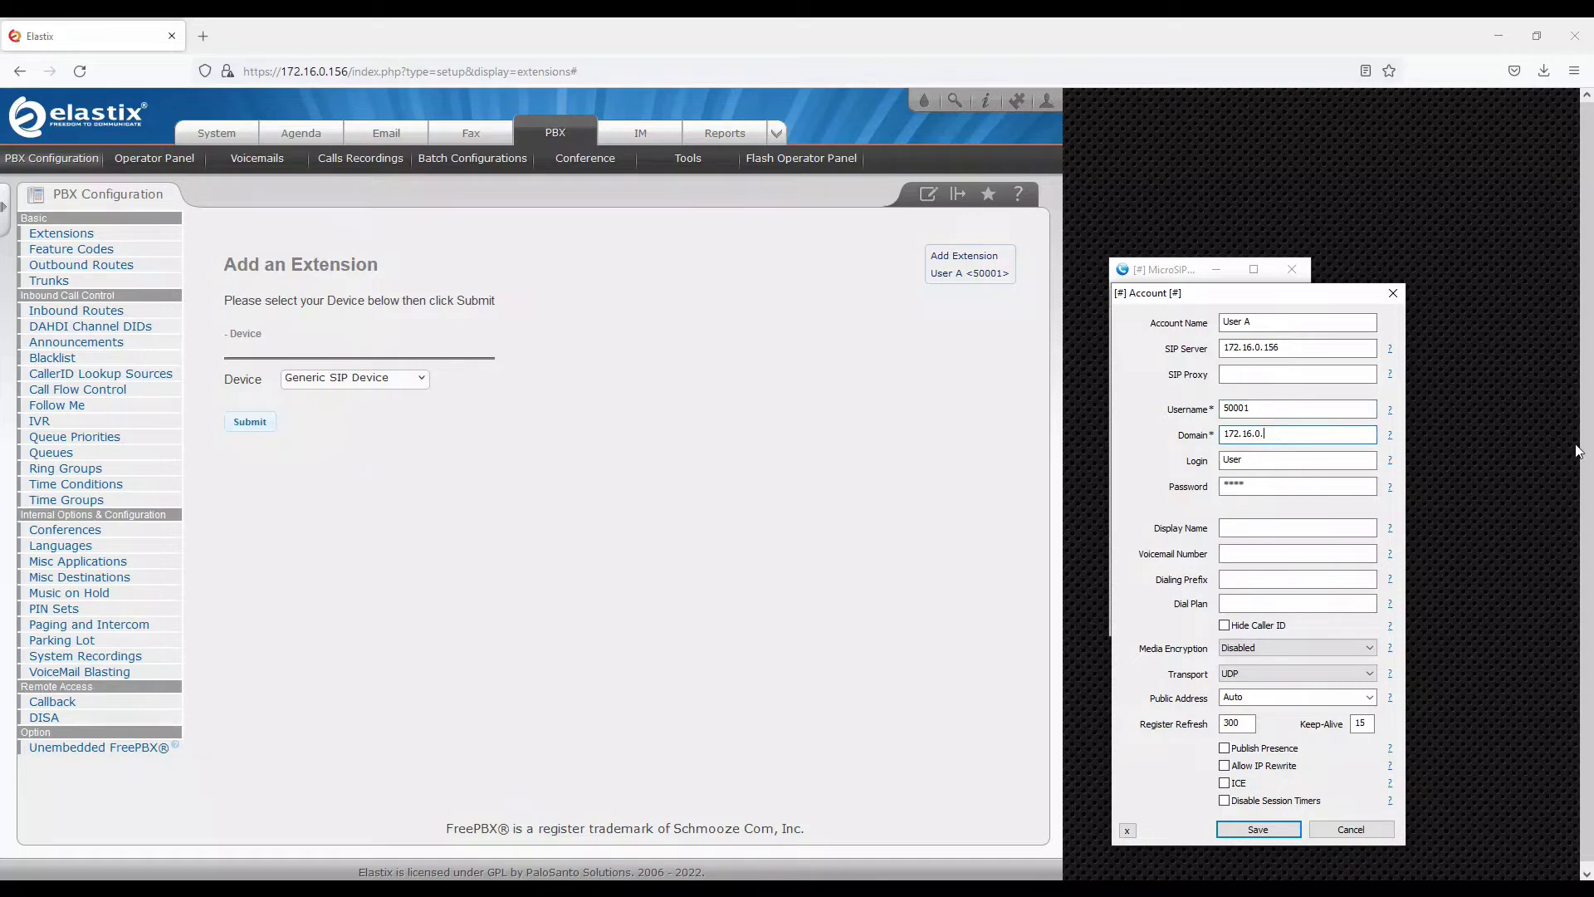
type("156")
double_click(1266, 407)
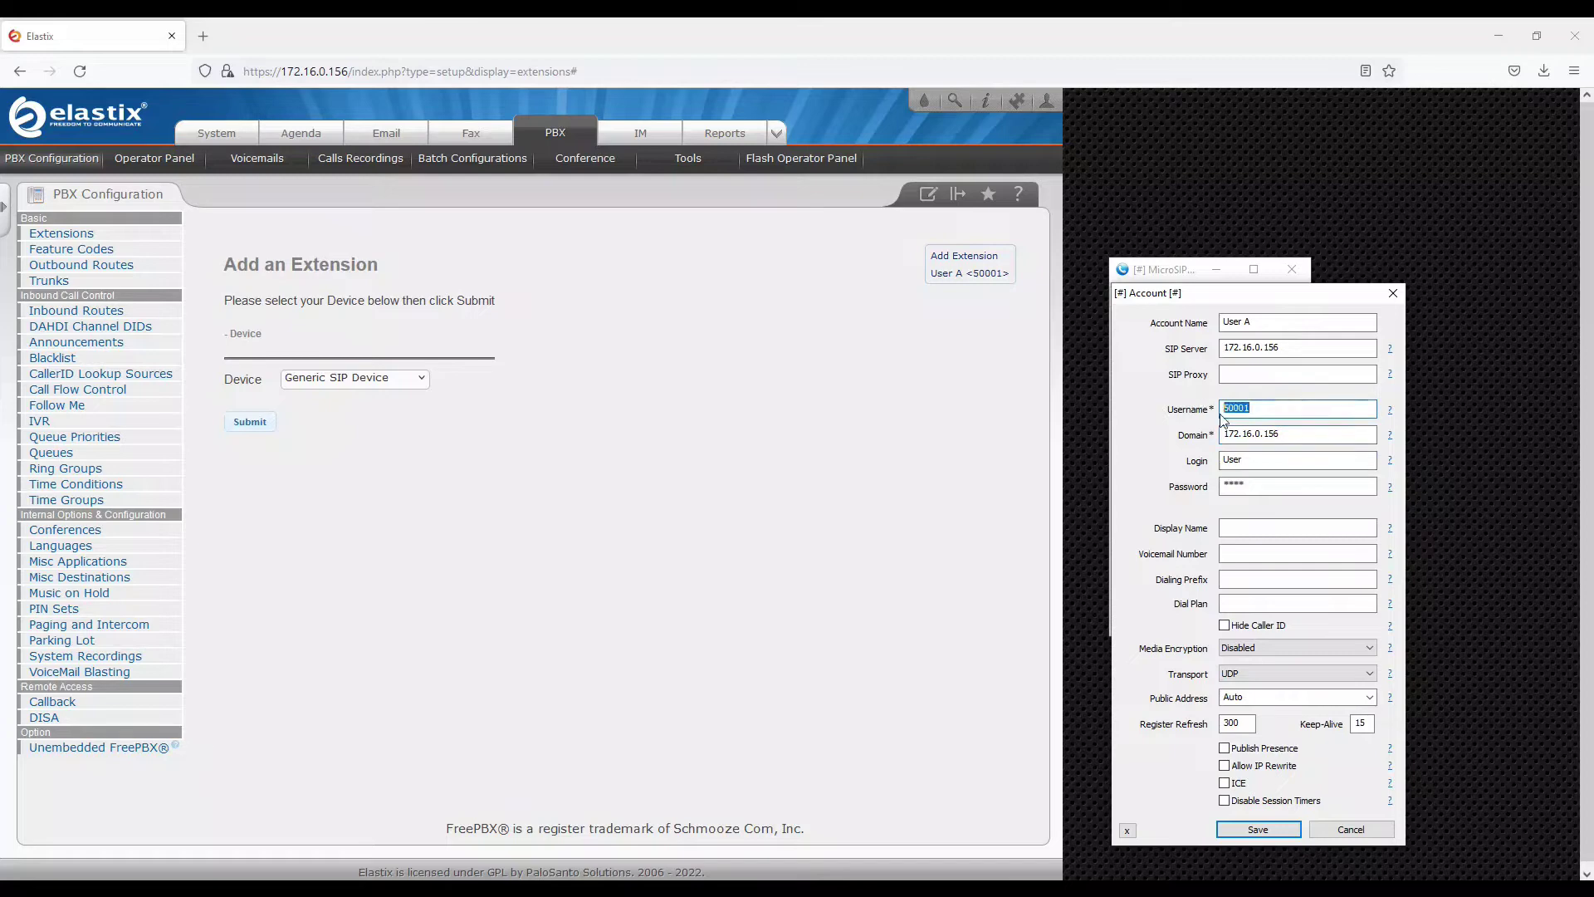
key("ctrl+c")
double_click(1258, 460)
key("ctrl+v")
key("Tab")
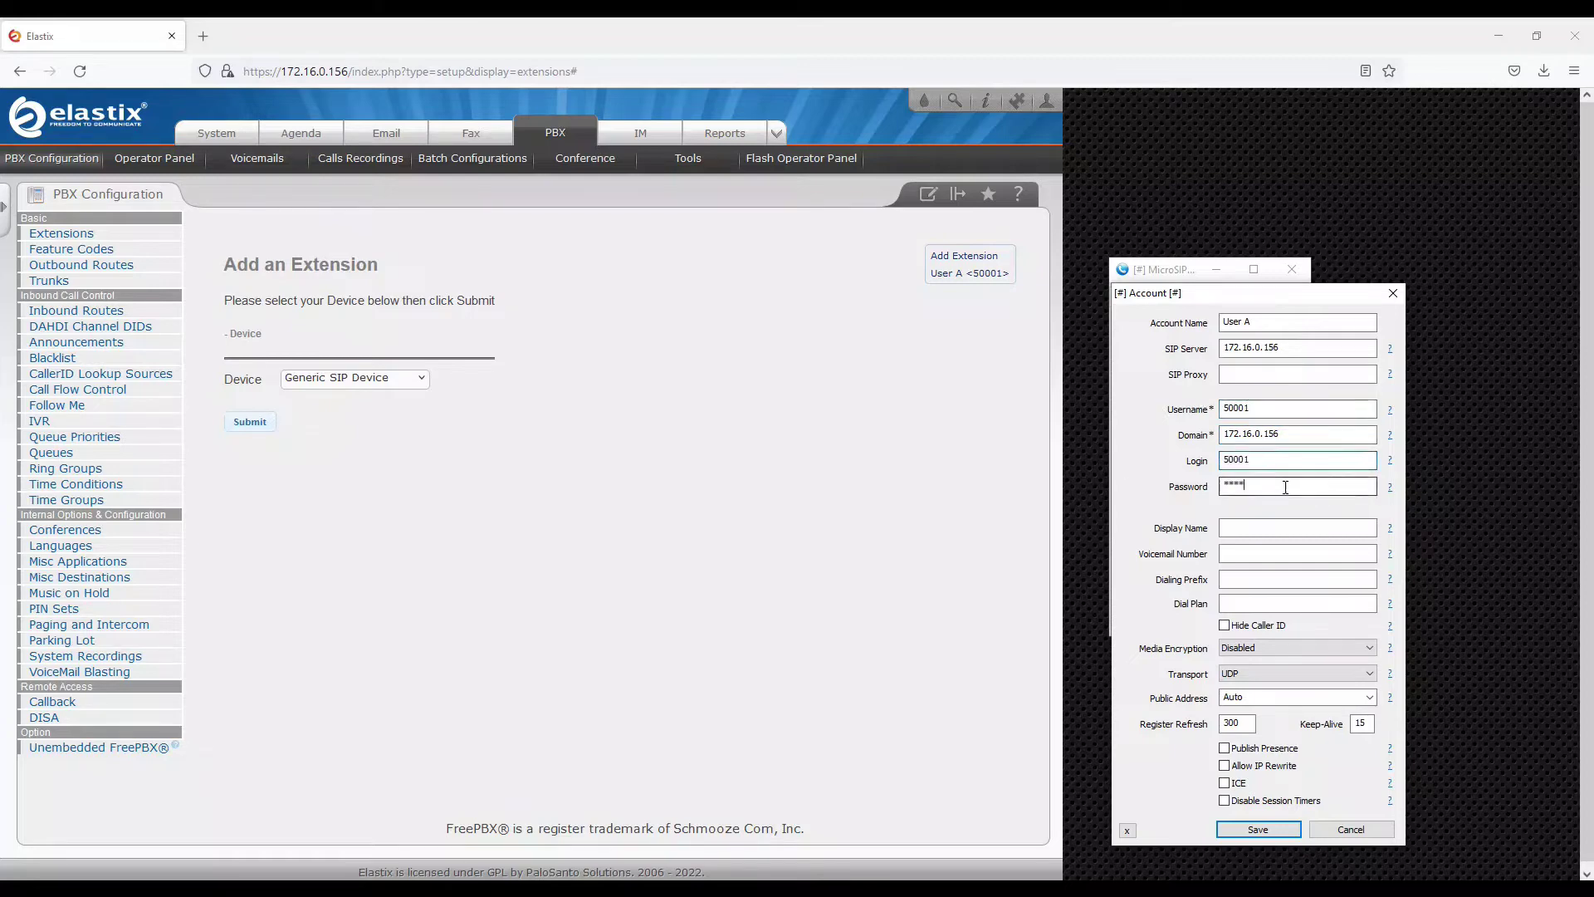
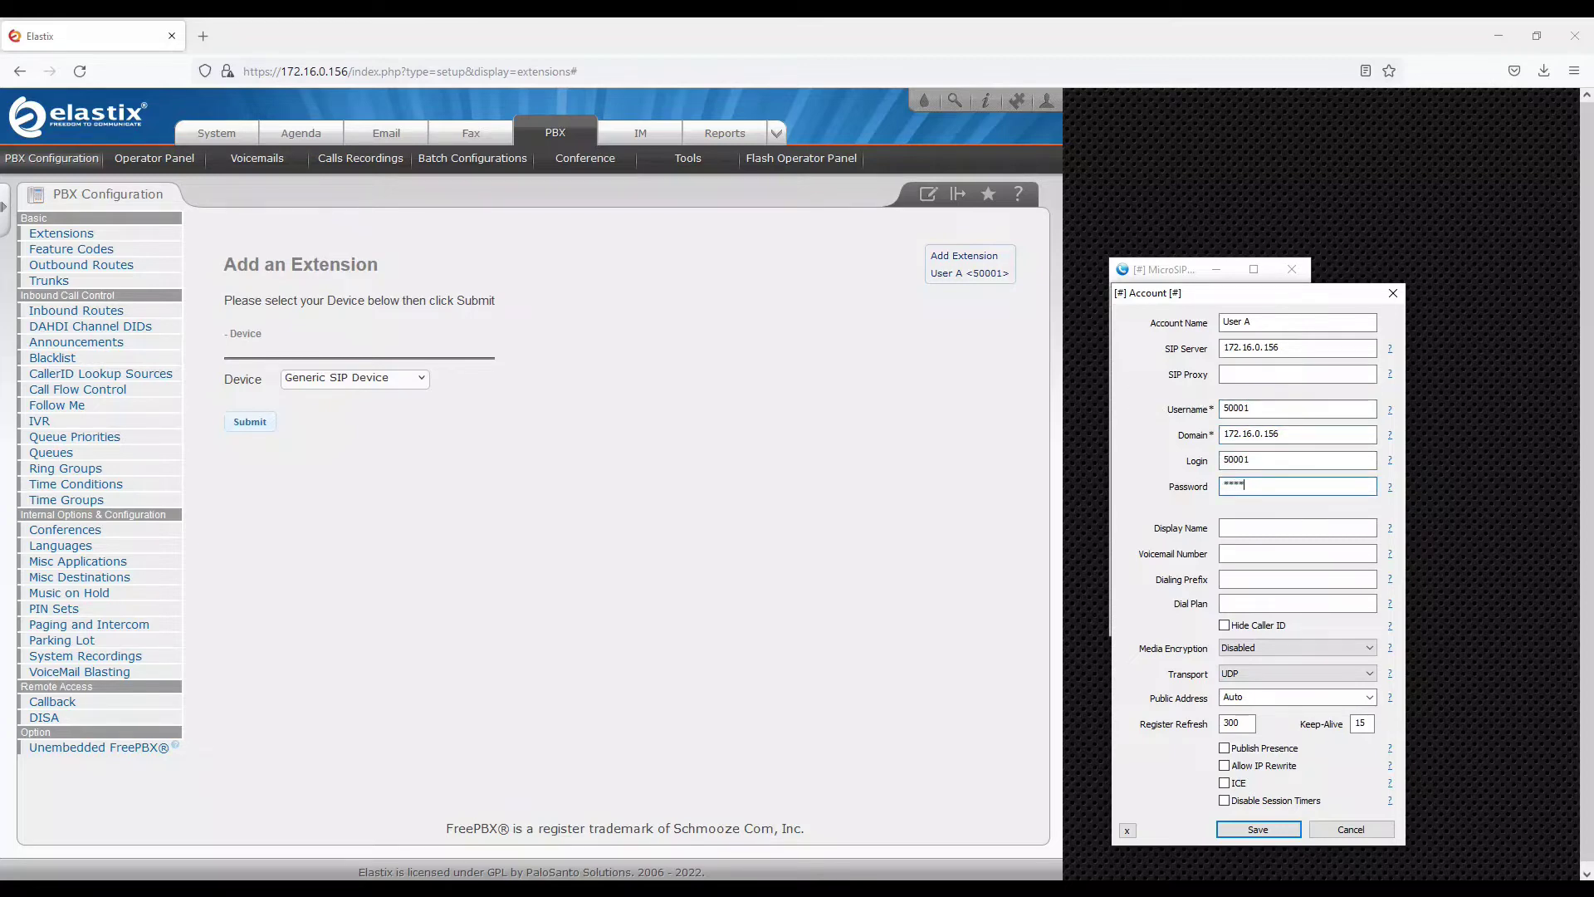
key("ctrl+v")
Save the MicroSIP account settings, then launch PuTTY from the system search
left_click(1272, 830)
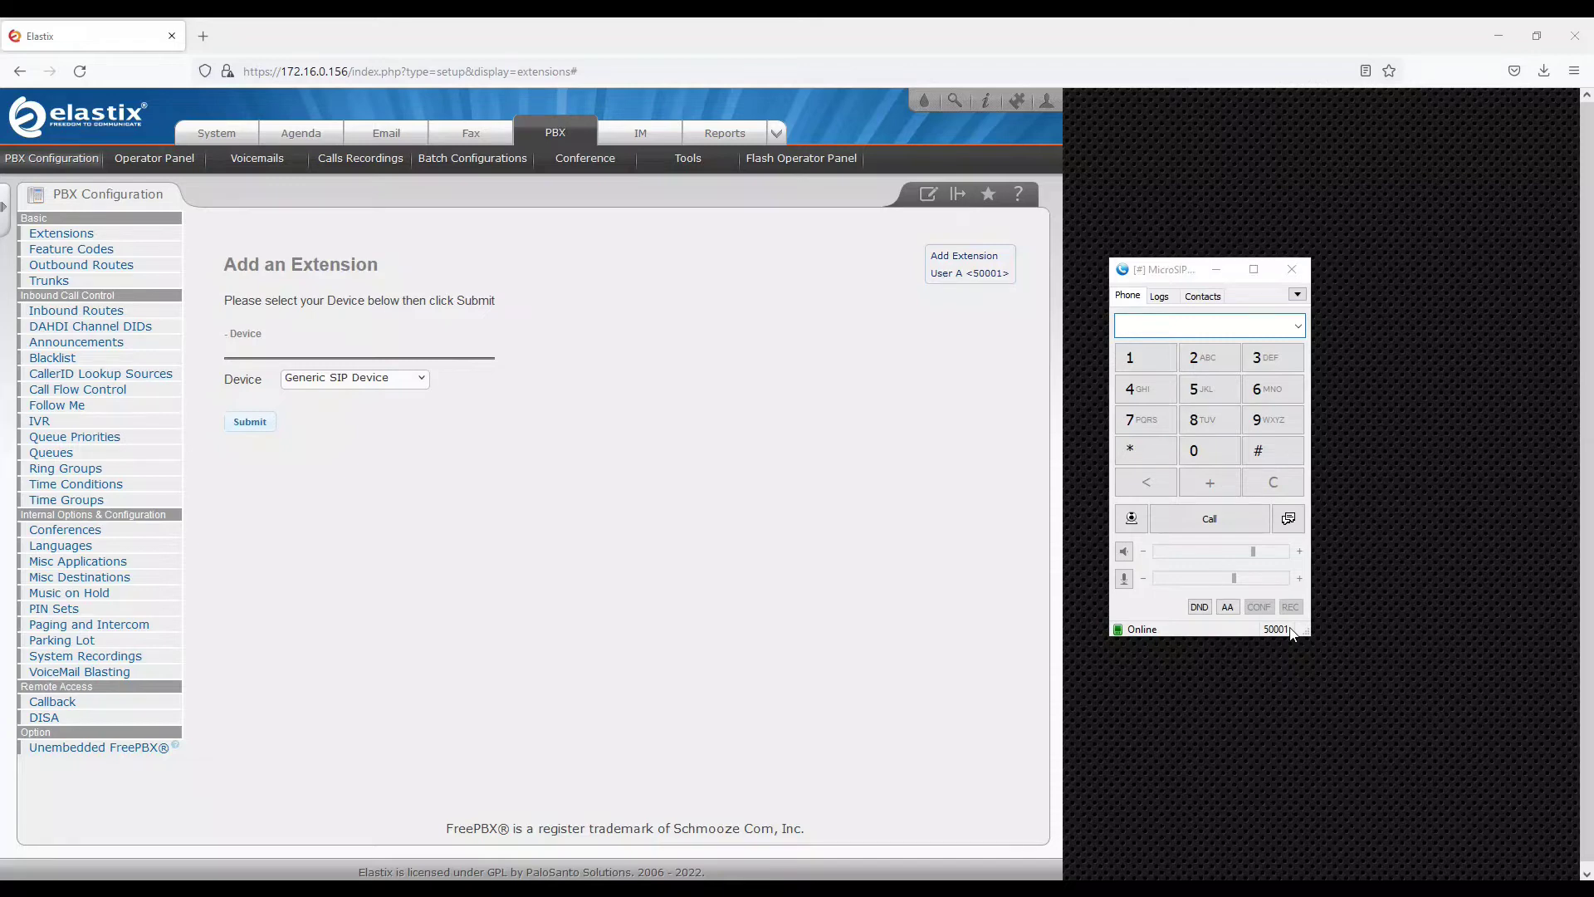
key("super")
type("putty")
key("Return")
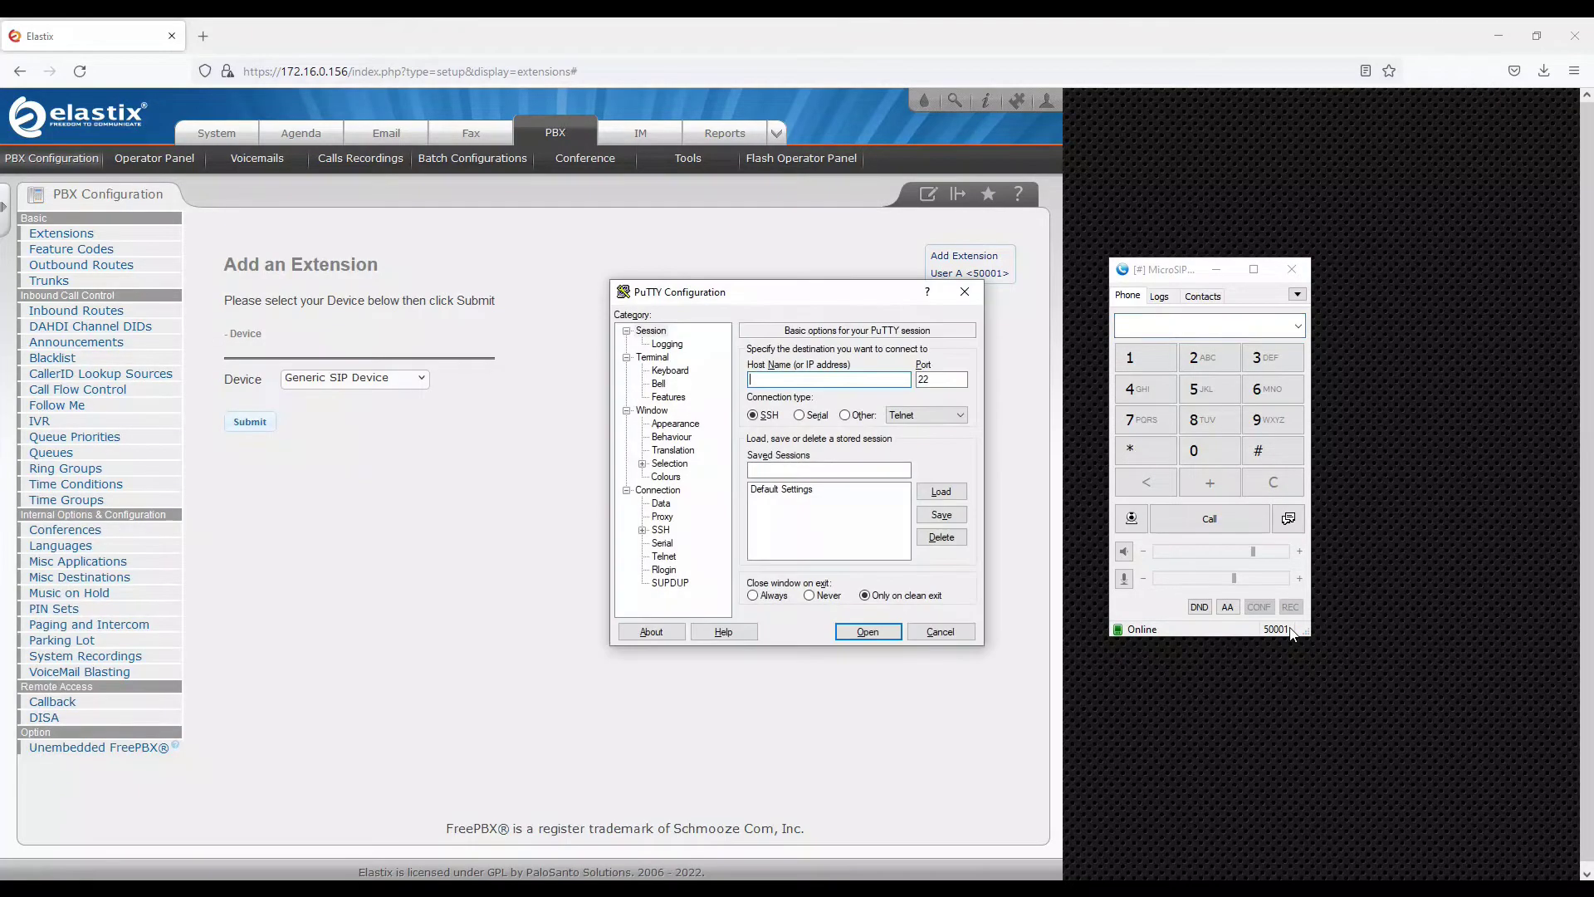
Connect to 172.16.0.156, accept the host key, and log in as root
type("172.16.0.156")
key("Return")
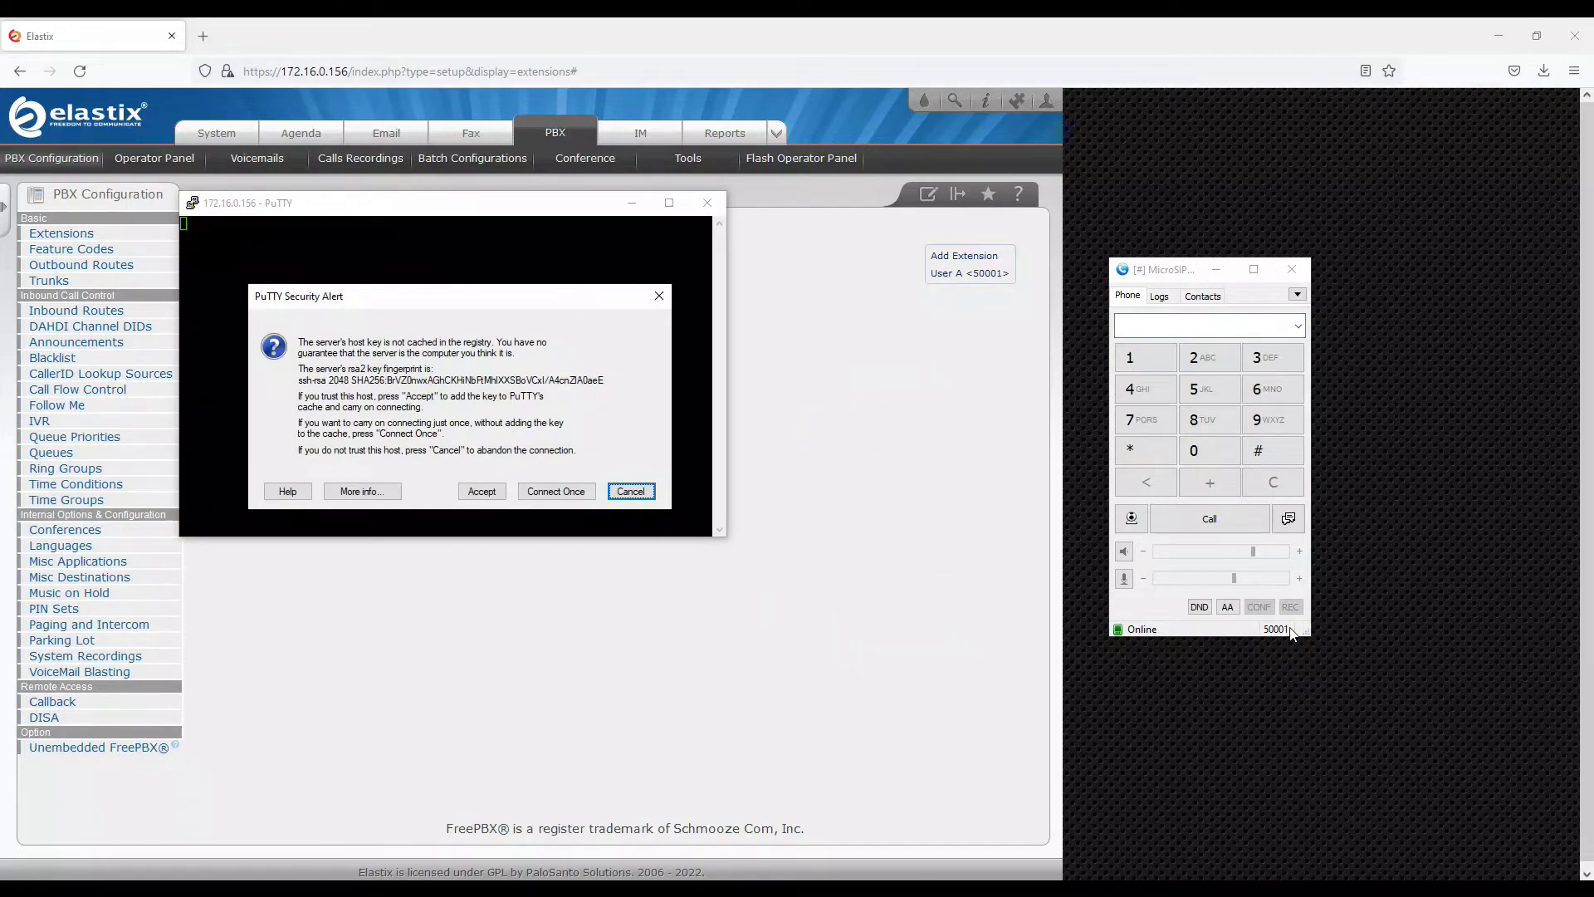
key("Tab")
key("Tab")
key("Tab")
key("Tab")
key("Tab")
key("Tab")
key("shift+Tab")
key("Return")
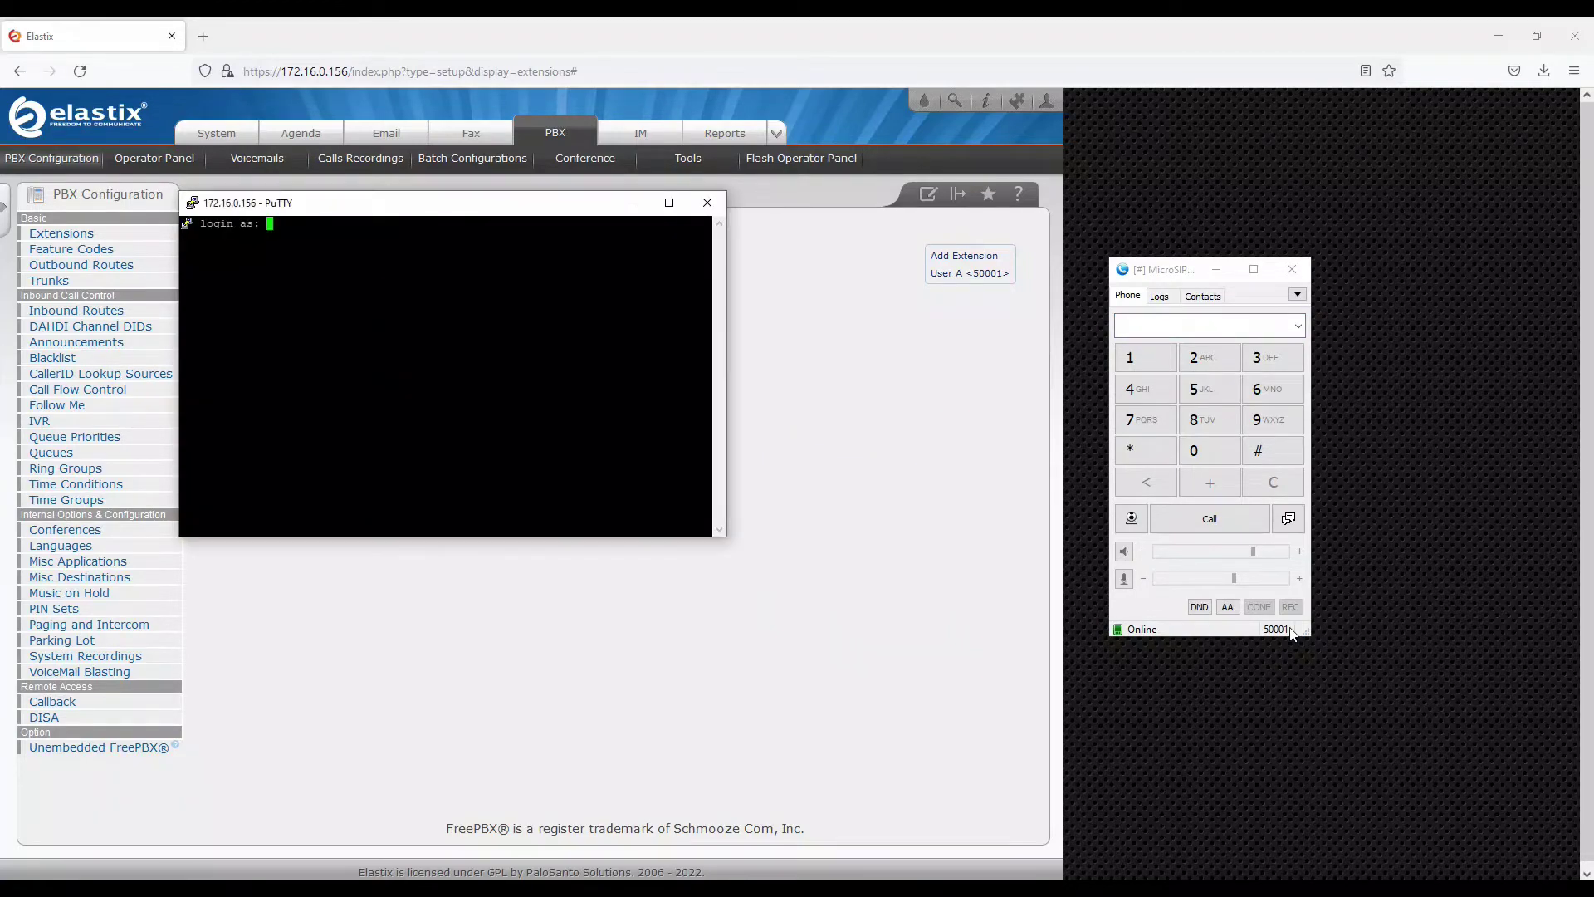
type("root")
key("Return")
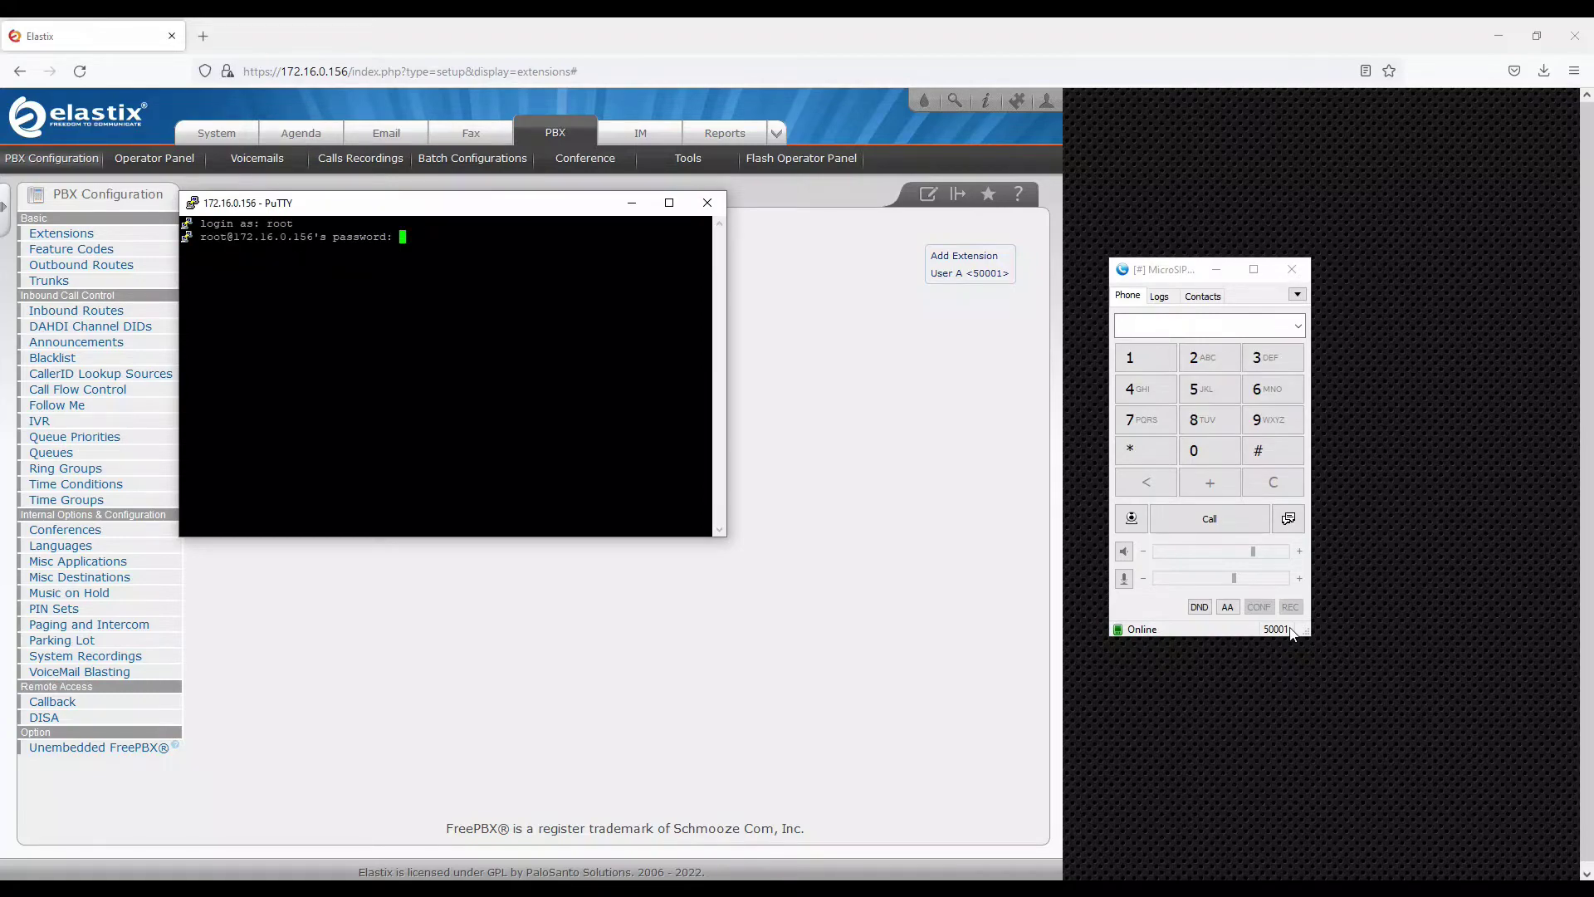
key("Return")
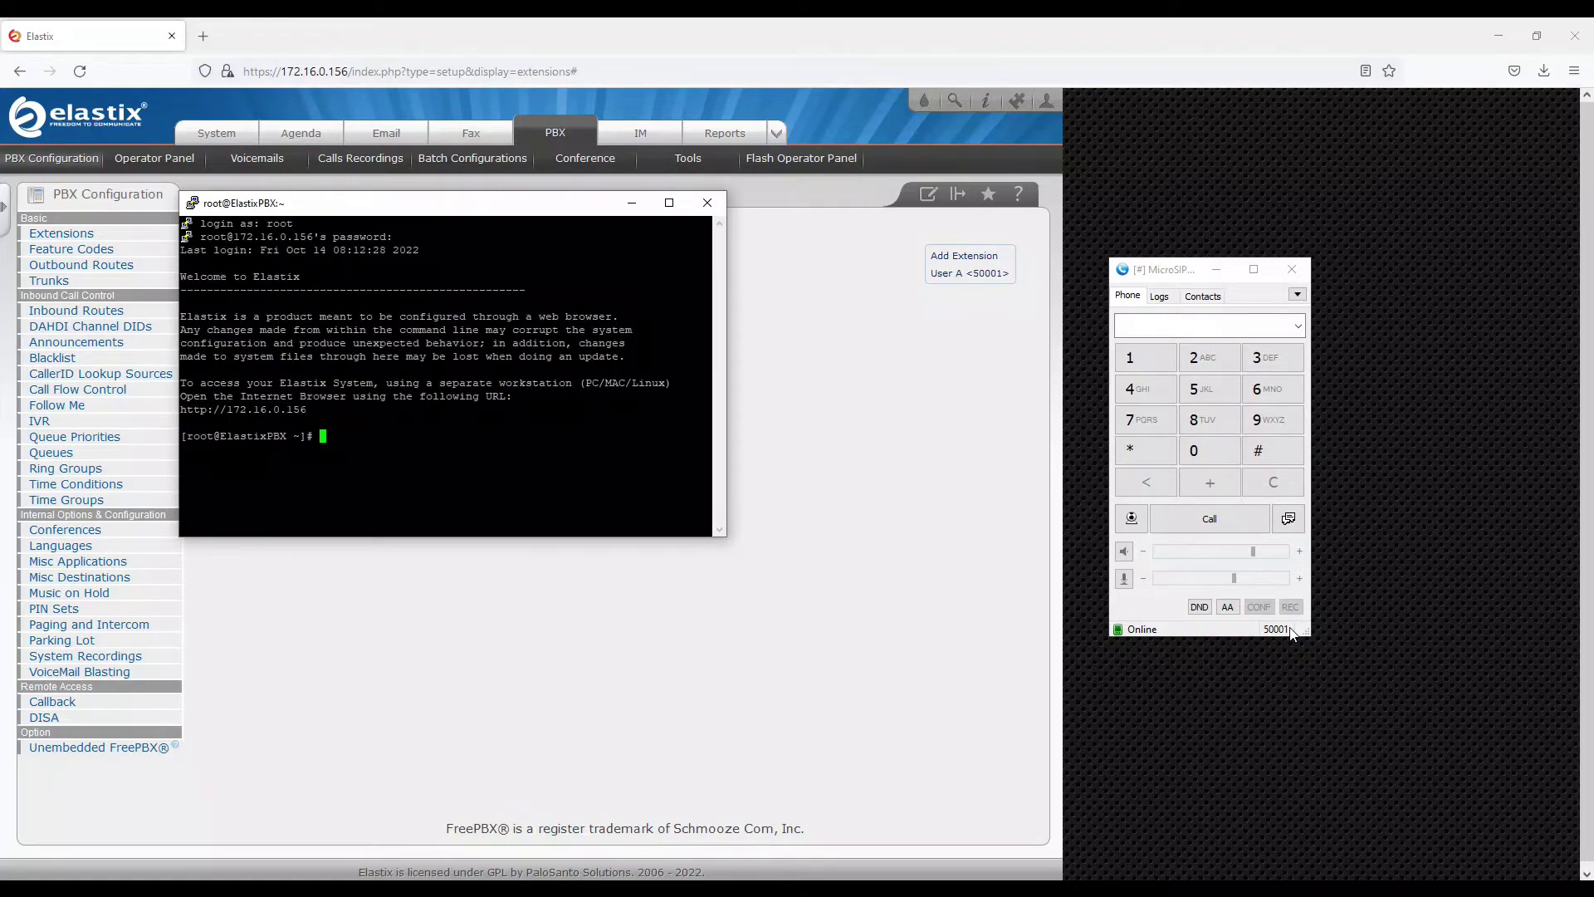
Start the Asterisk console with asterisk -rvv and enlarge the terminal window
type("asterisk -rvv")
key("Return")
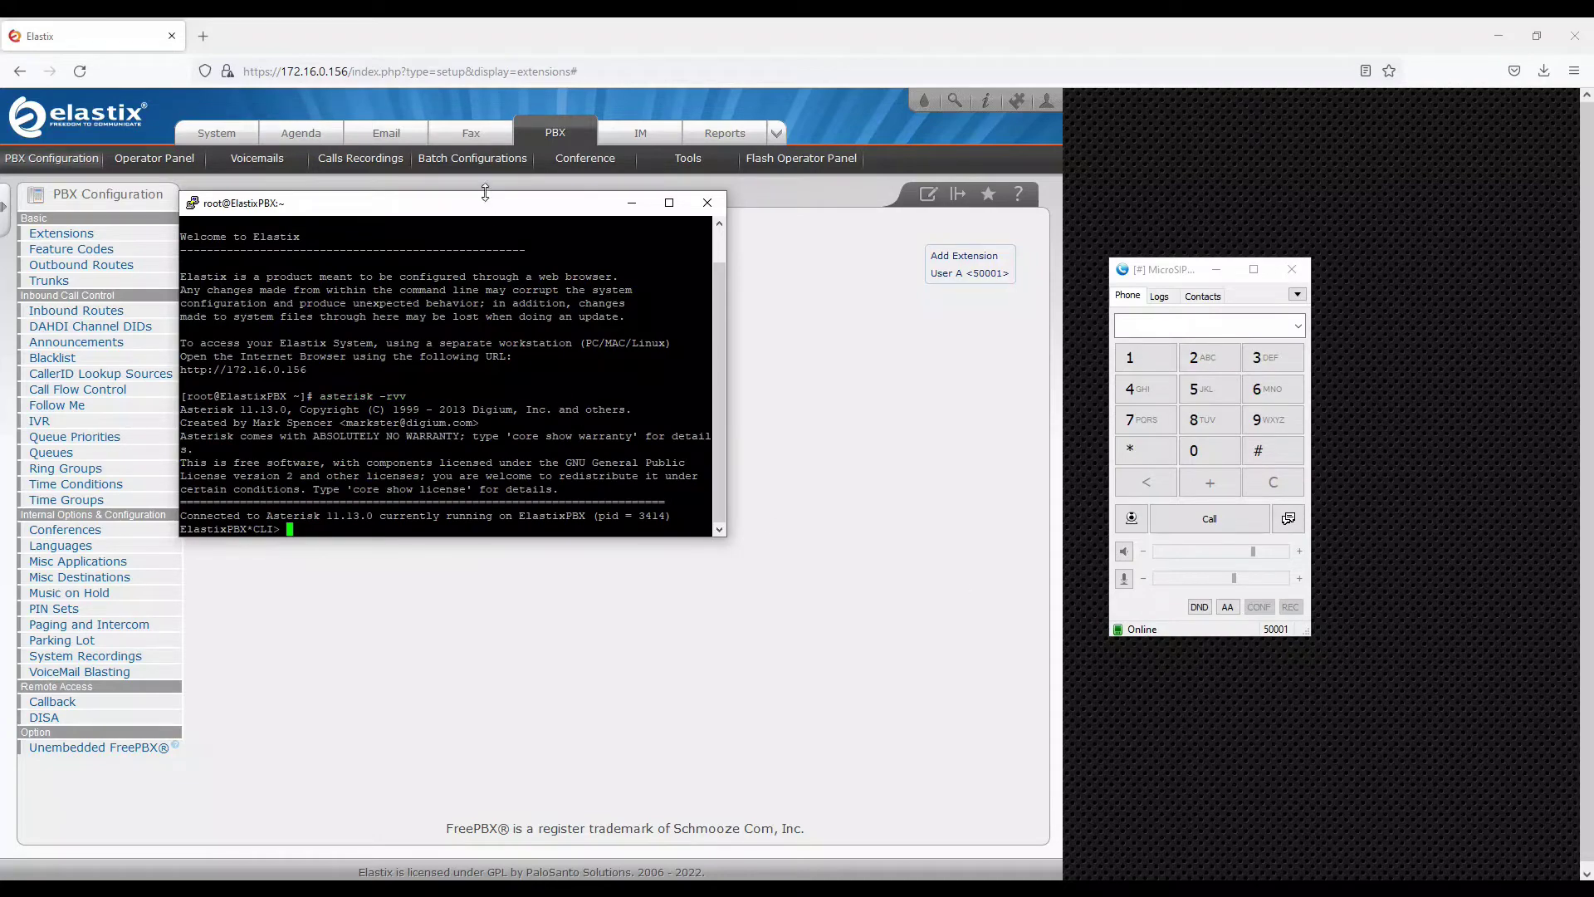
left_click_drag(486, 192, 486, 86)
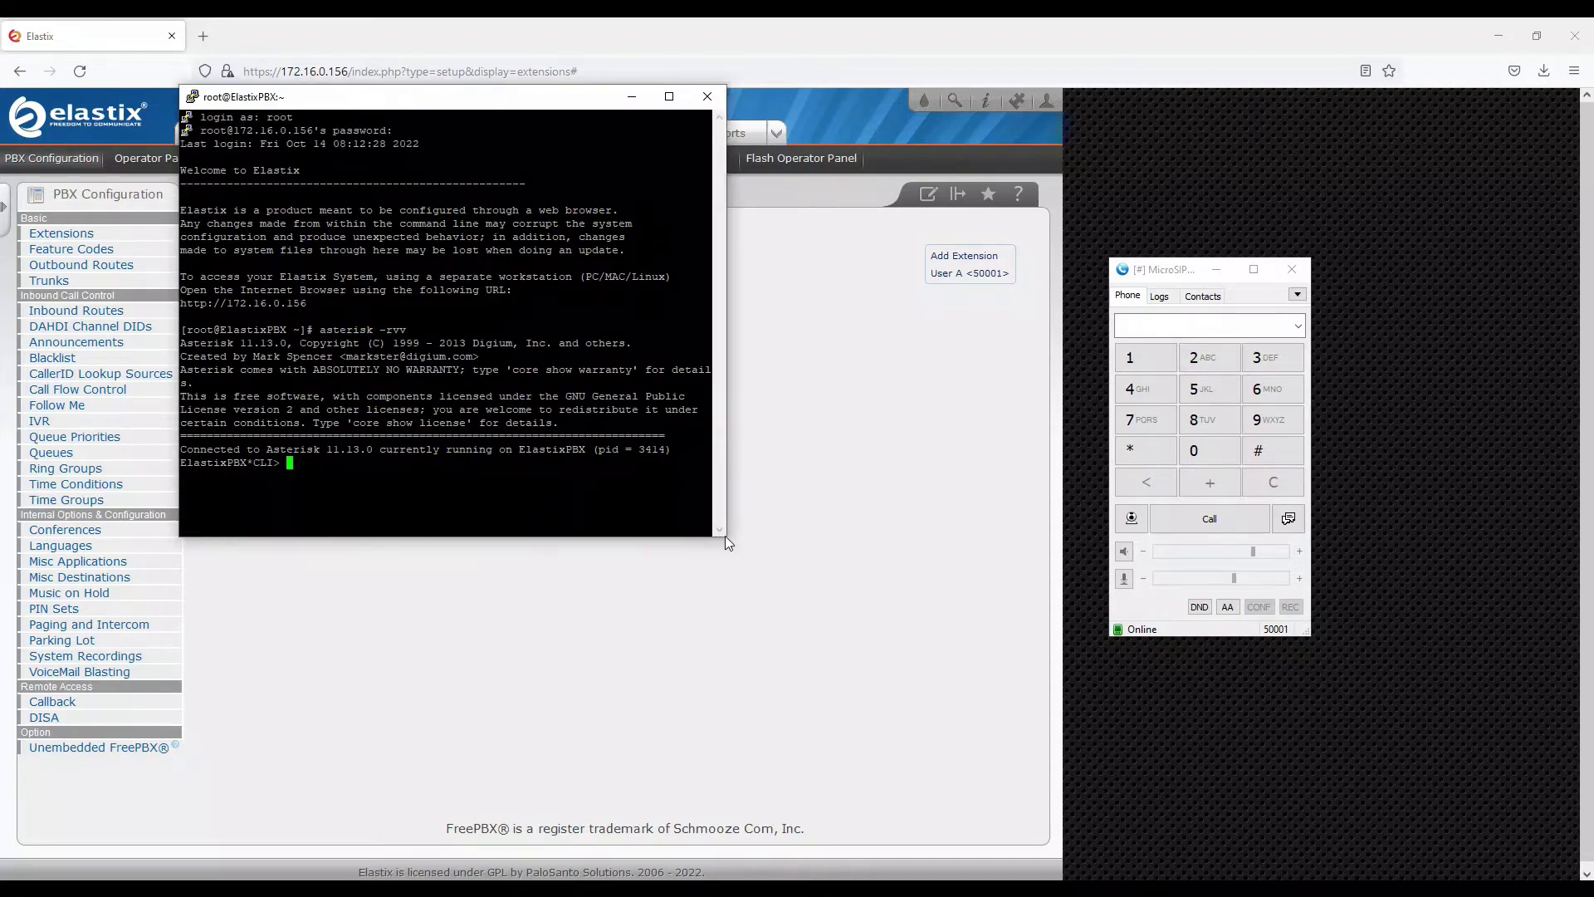
left_click_drag(724, 535, 938, 707)
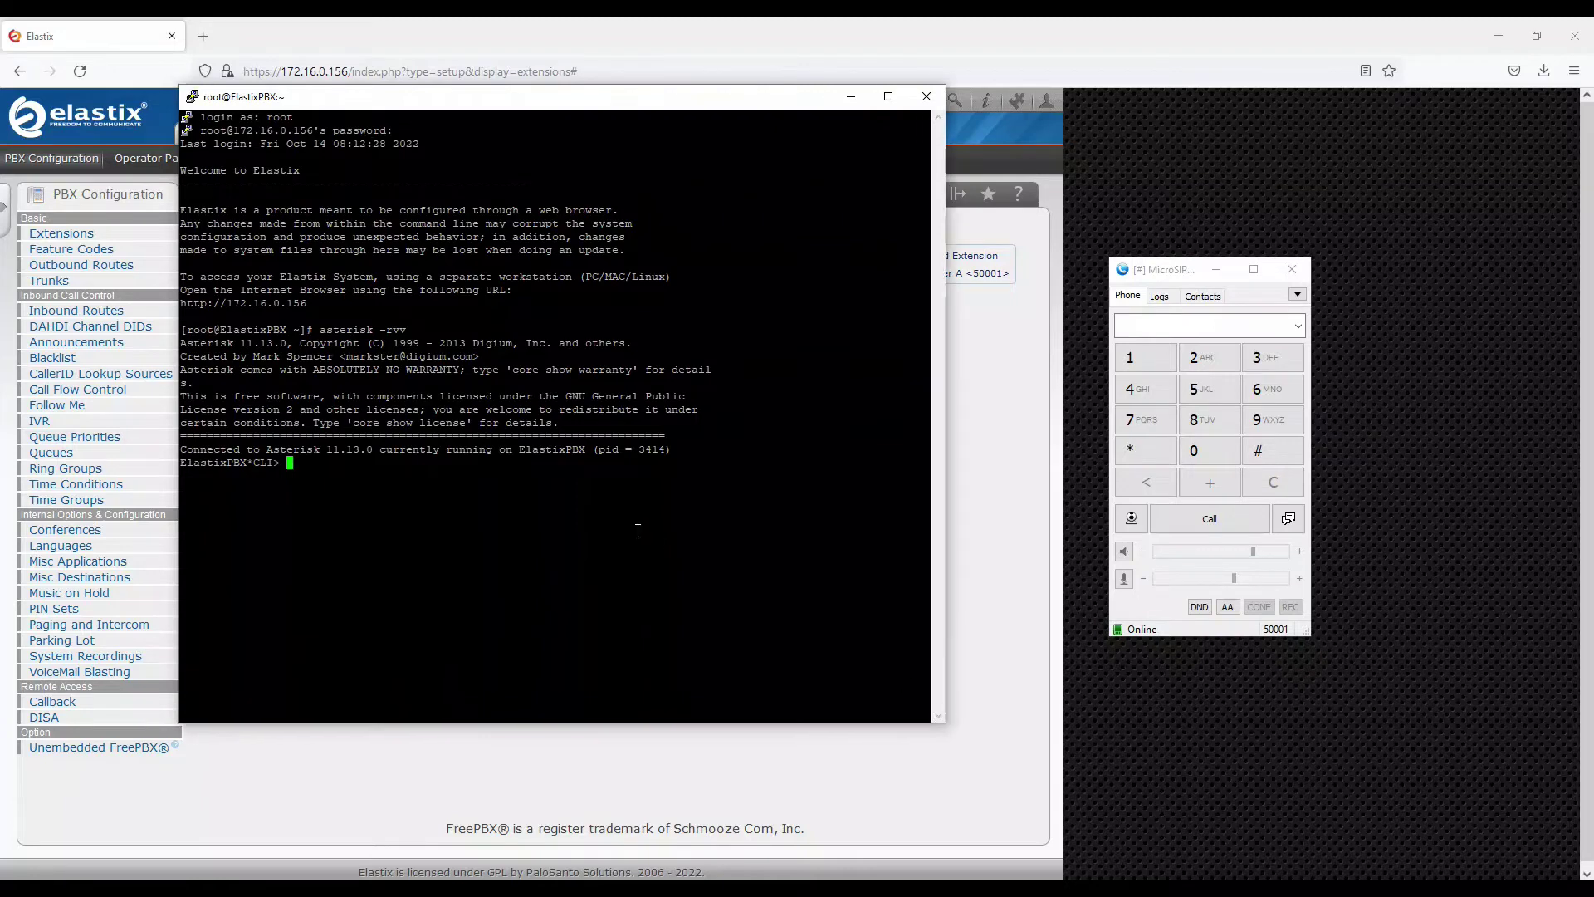
Run 'sip show users' and highlight extension 50001, its secret and from-internal context
type("sip show")
key("Tab")
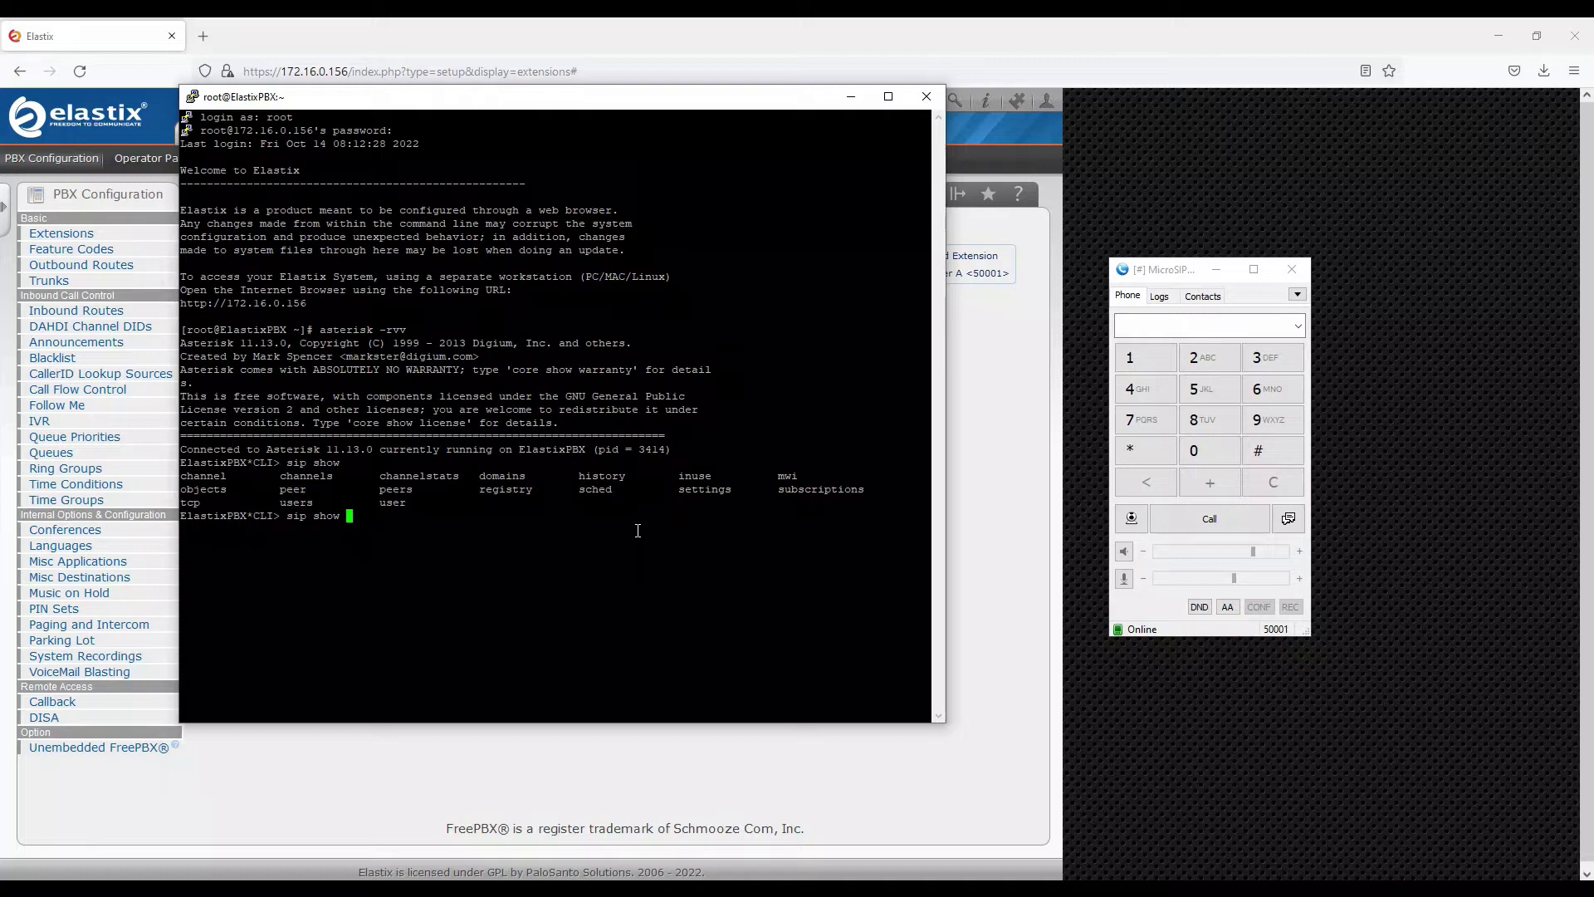
type("user")
key("Tab")
type("s")
key("Return")
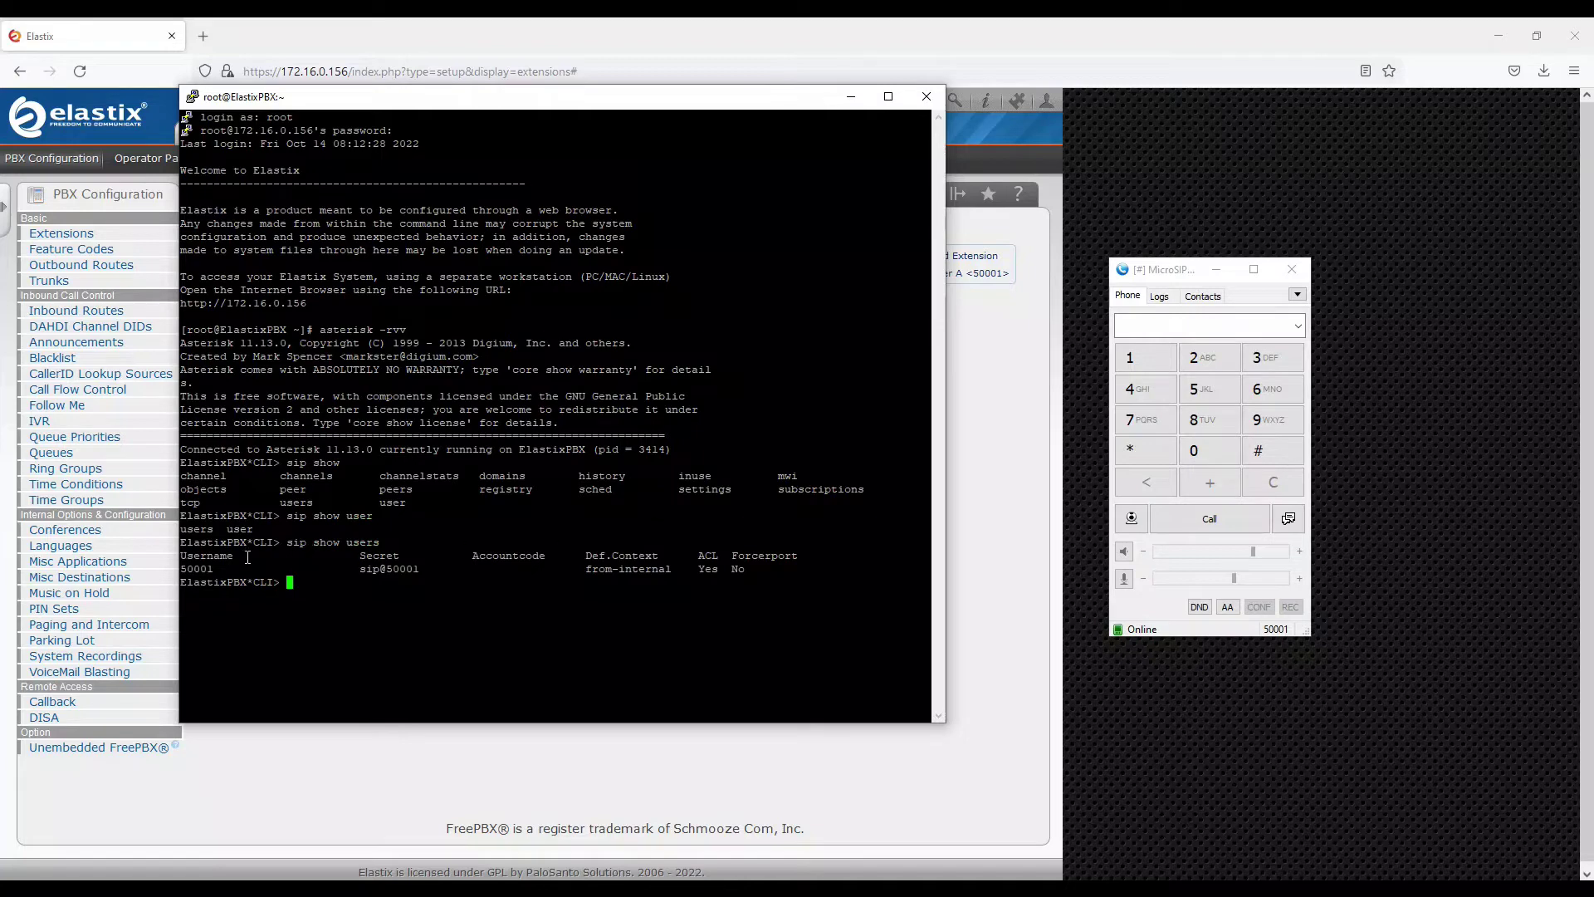
left_click_drag(181, 570, 214, 569)
left_click_drag(353, 569, 413, 571)
left_click_drag(586, 569, 671, 569)
left_click(671, 570)
Run 'sip show peers' and confirm 50001 is registered from 172.16.0.100 with status OK
key("Up")
key("BackSpace")
key("BackSpace")
key("BackSpace")
key("BackSpace")
key("BackSpace")
type("peers")
key("Return")
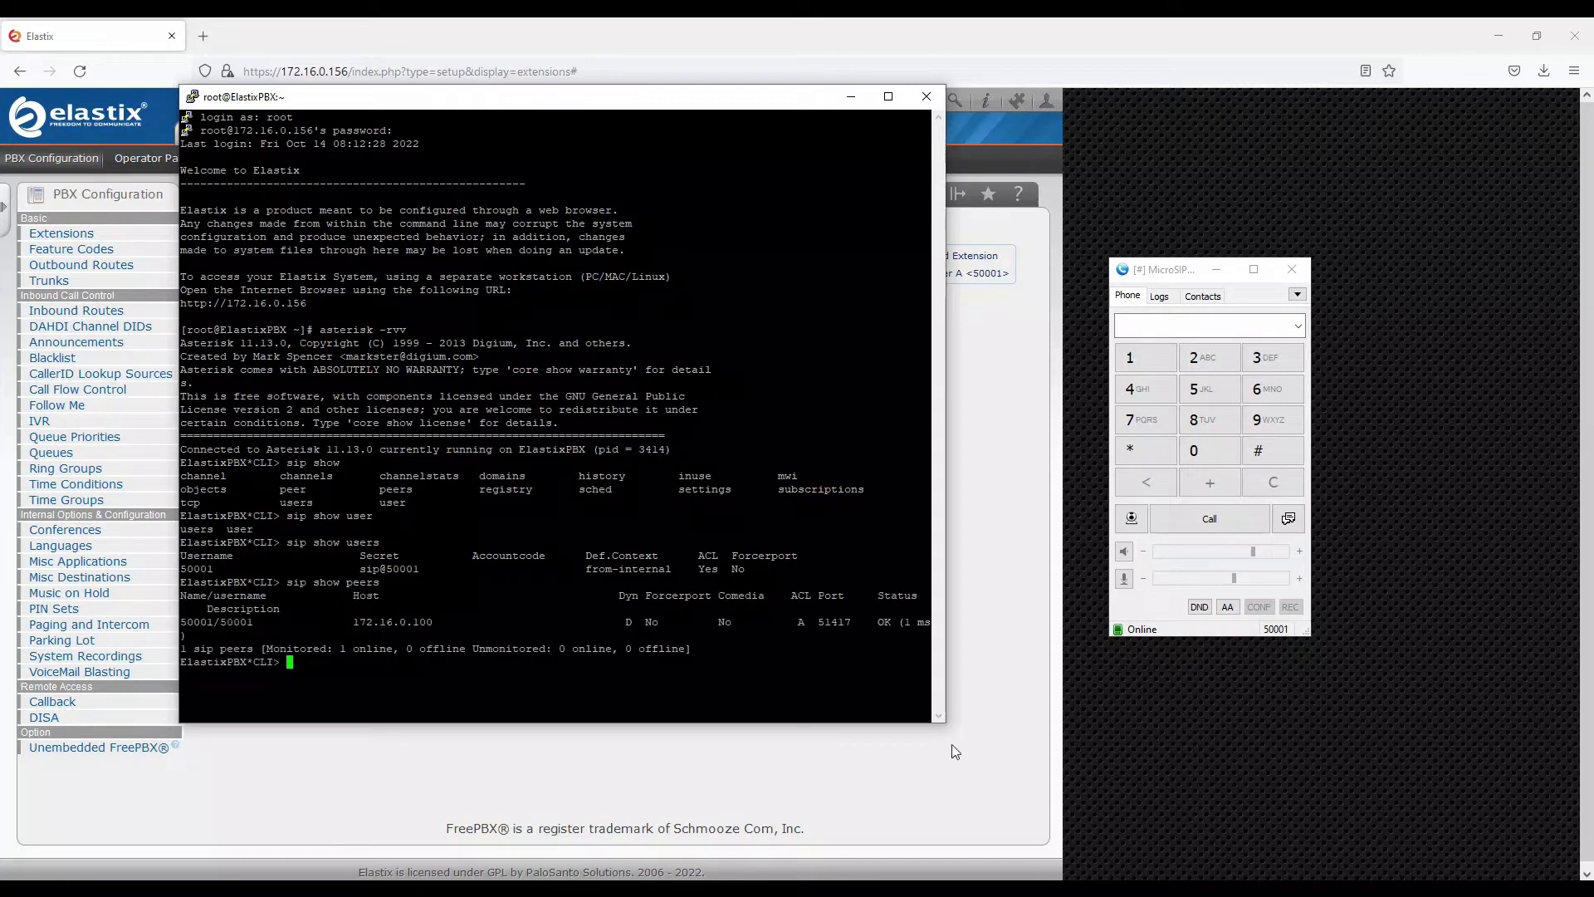
left_click_drag(943, 719, 1096, 719)
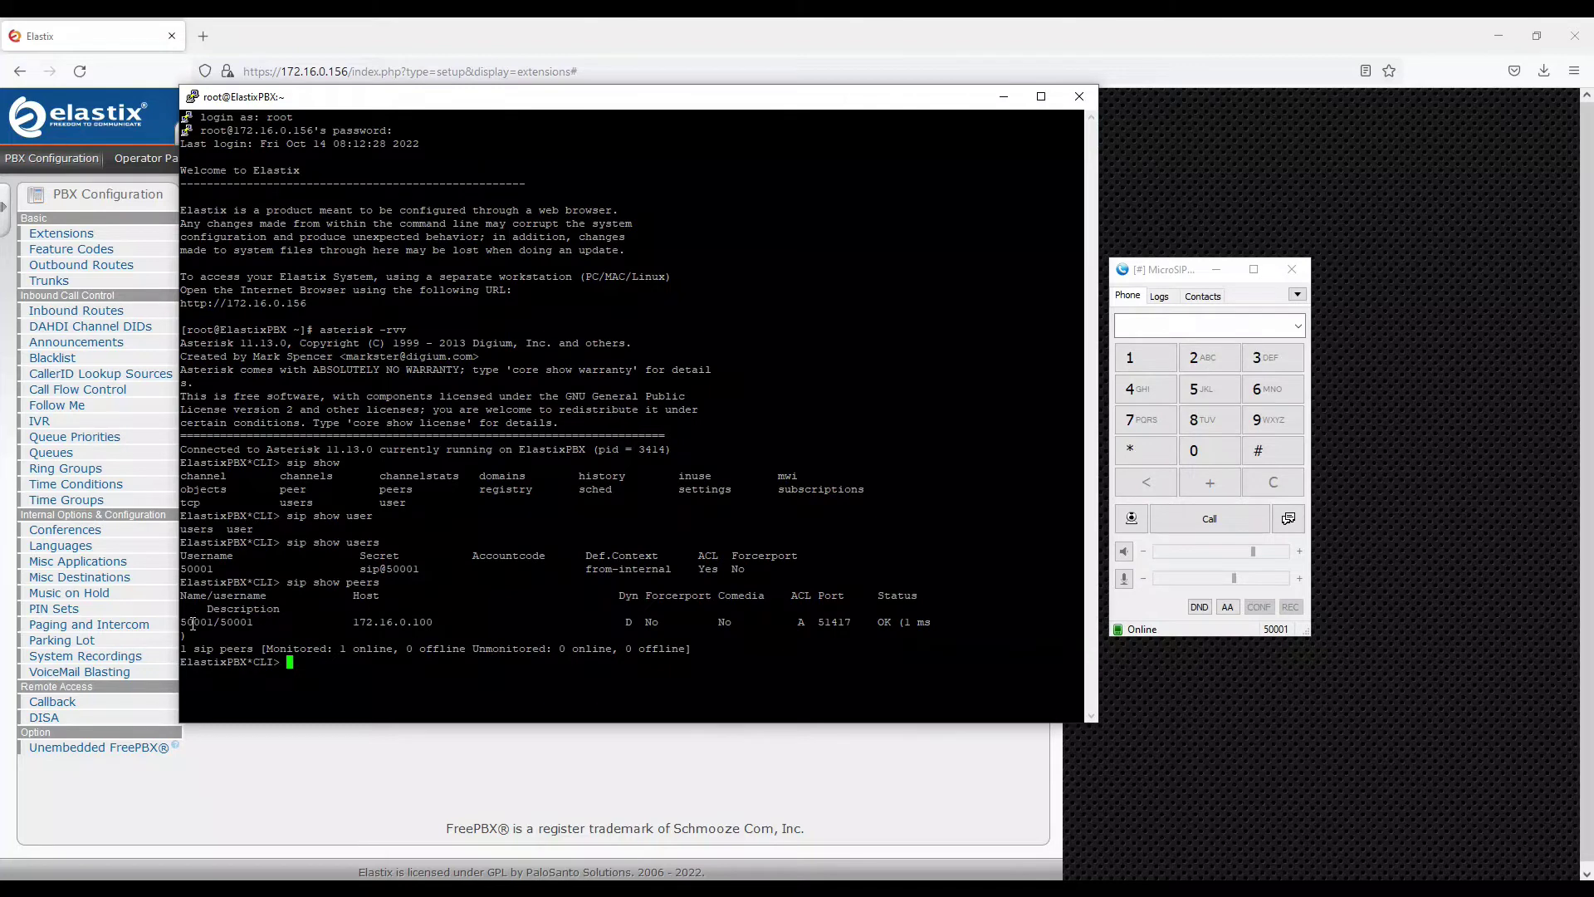
left_click_drag(181, 622, 430, 624)
left_click(412, 621)
left_click_drag(880, 622, 928, 624)
left_click(1267, 631)
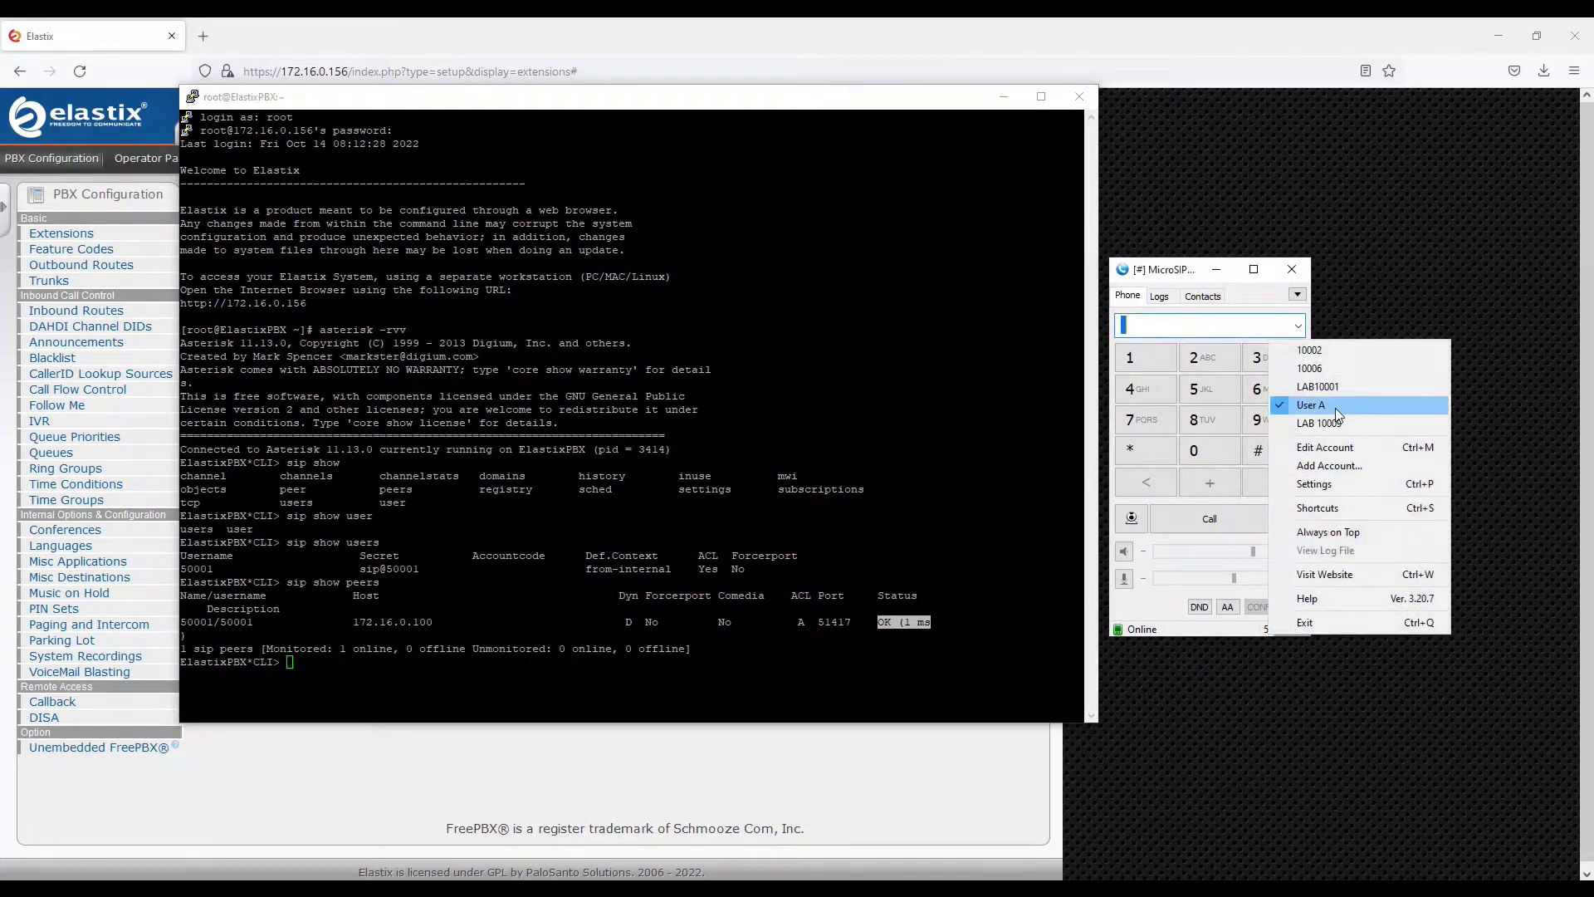
Switch off the User A account in MicroSIP and rerun 'sip show peers' in PuTTY
left_click(1335, 407)
left_click(717, 694)
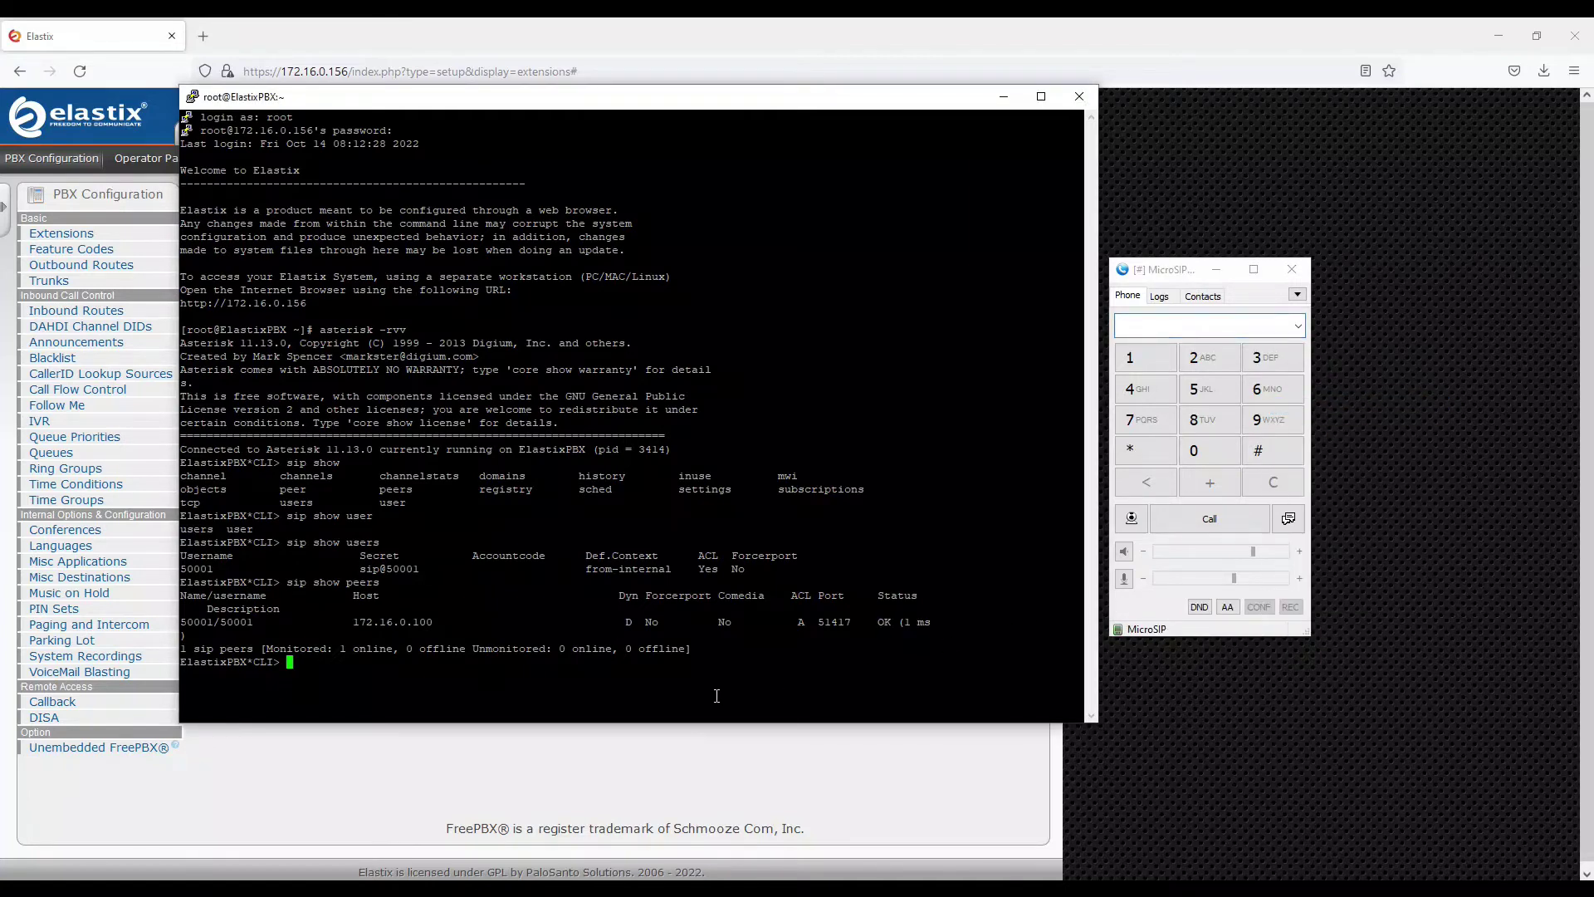
key("Up")
key("Return")
key("Return")
key("Return")
key("Return")
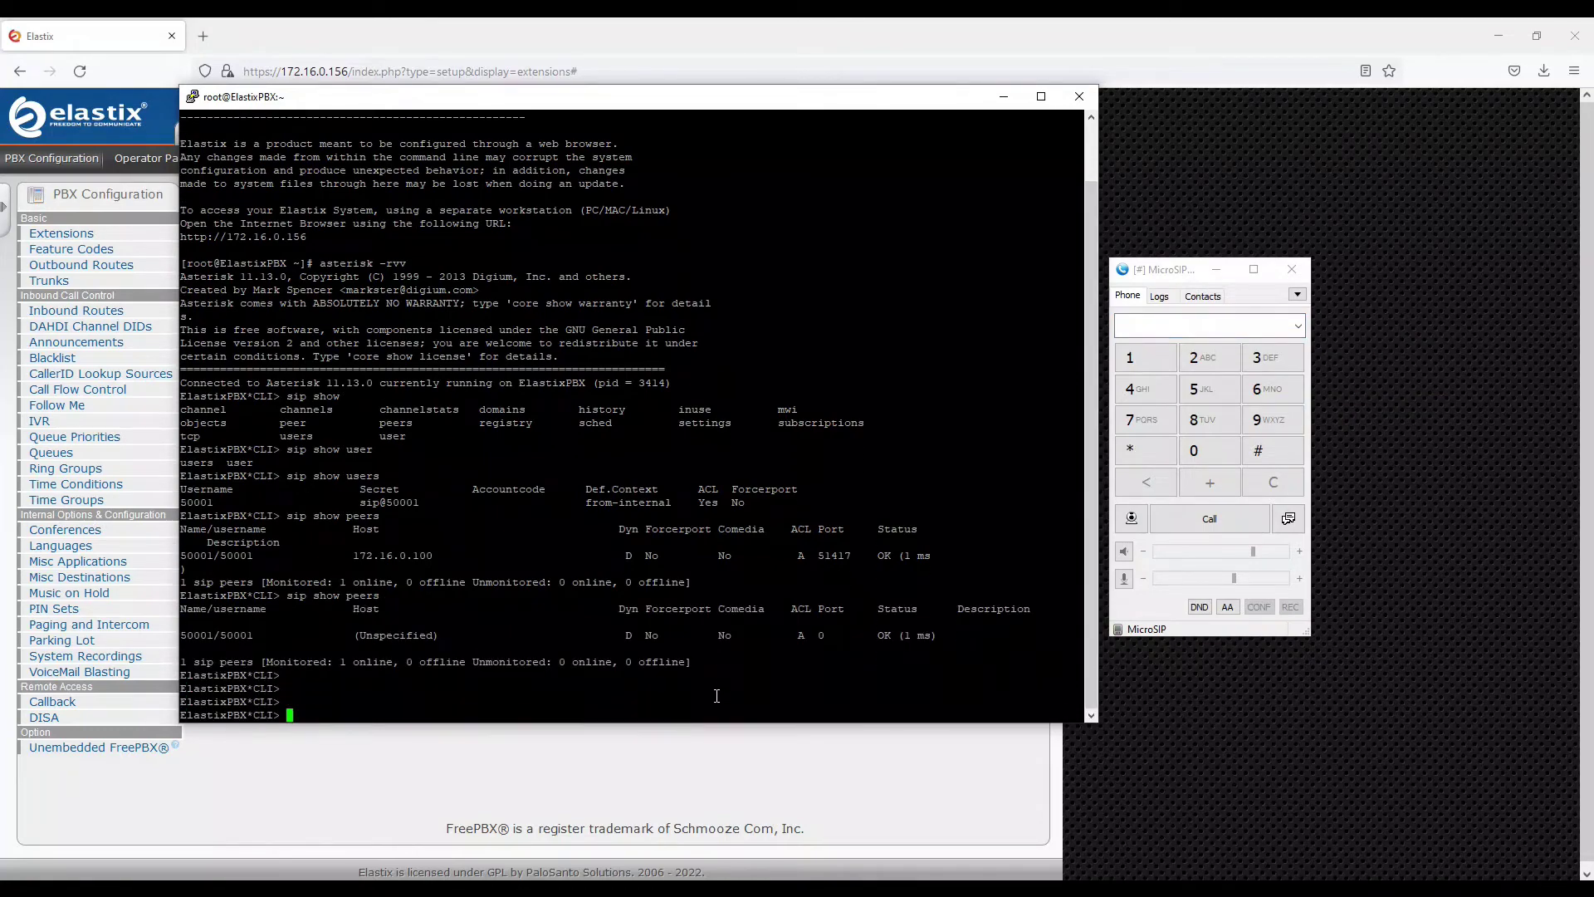
key("Up")
key("Return")
Keep rerunning 'sip show peers' until peer 50001 reports UNKNOWN with 1 offline
key("Return")
key("Return")
key("Return")
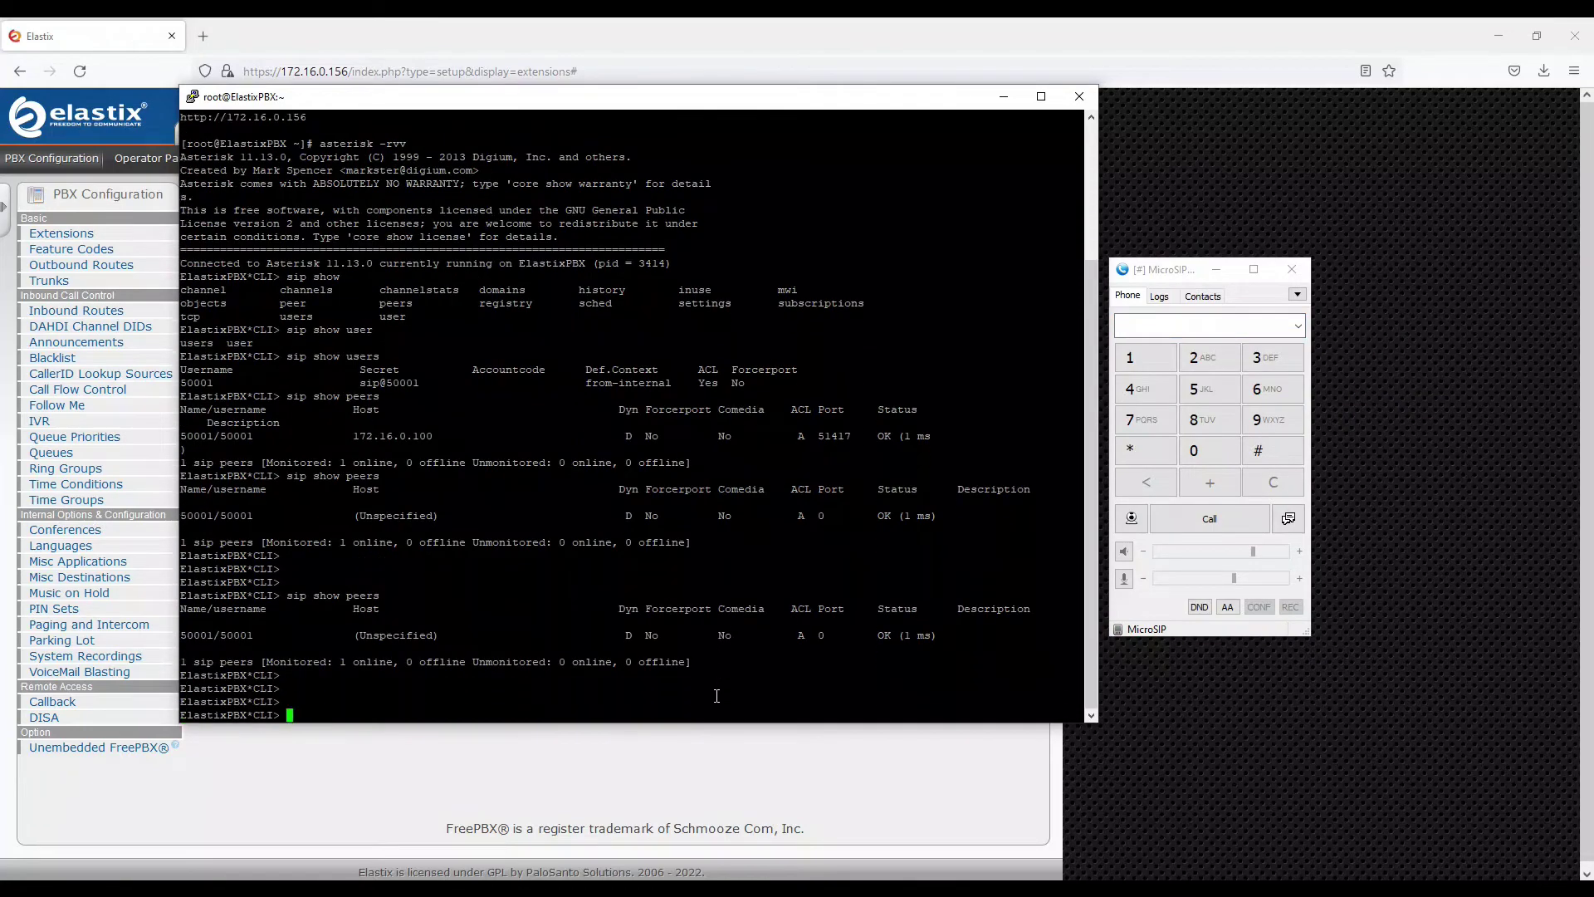
key("Up")
key("Return")
key("Return")
key("Return")
key("Return")
key("Return")
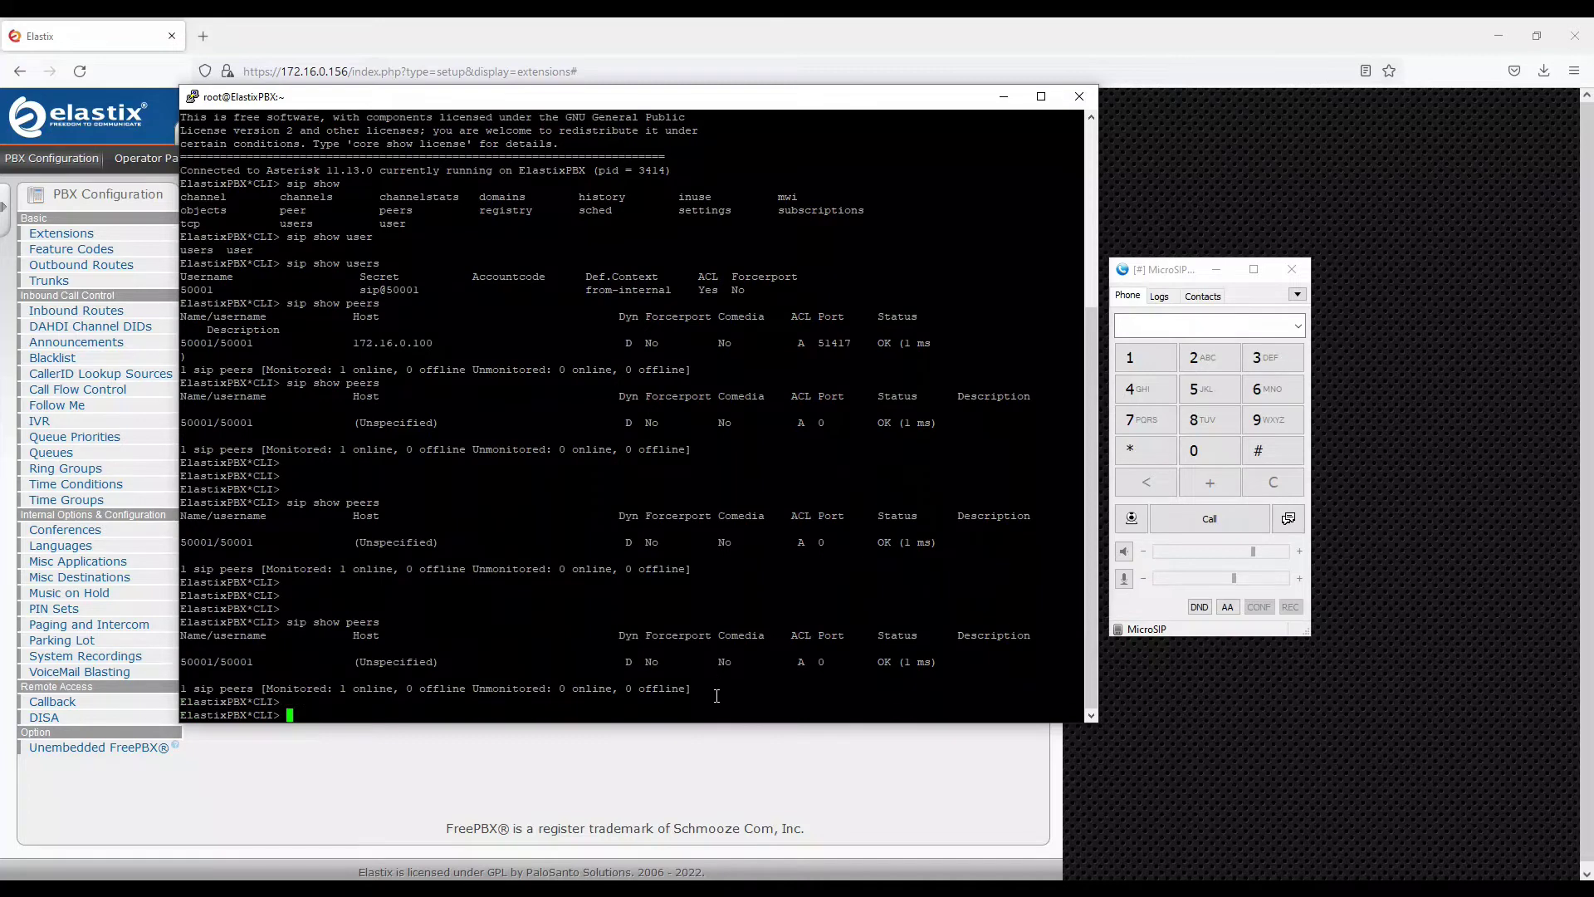
key("Up")
key("Return")
key("Return")
key("Return")
key("Return")
key("Return")
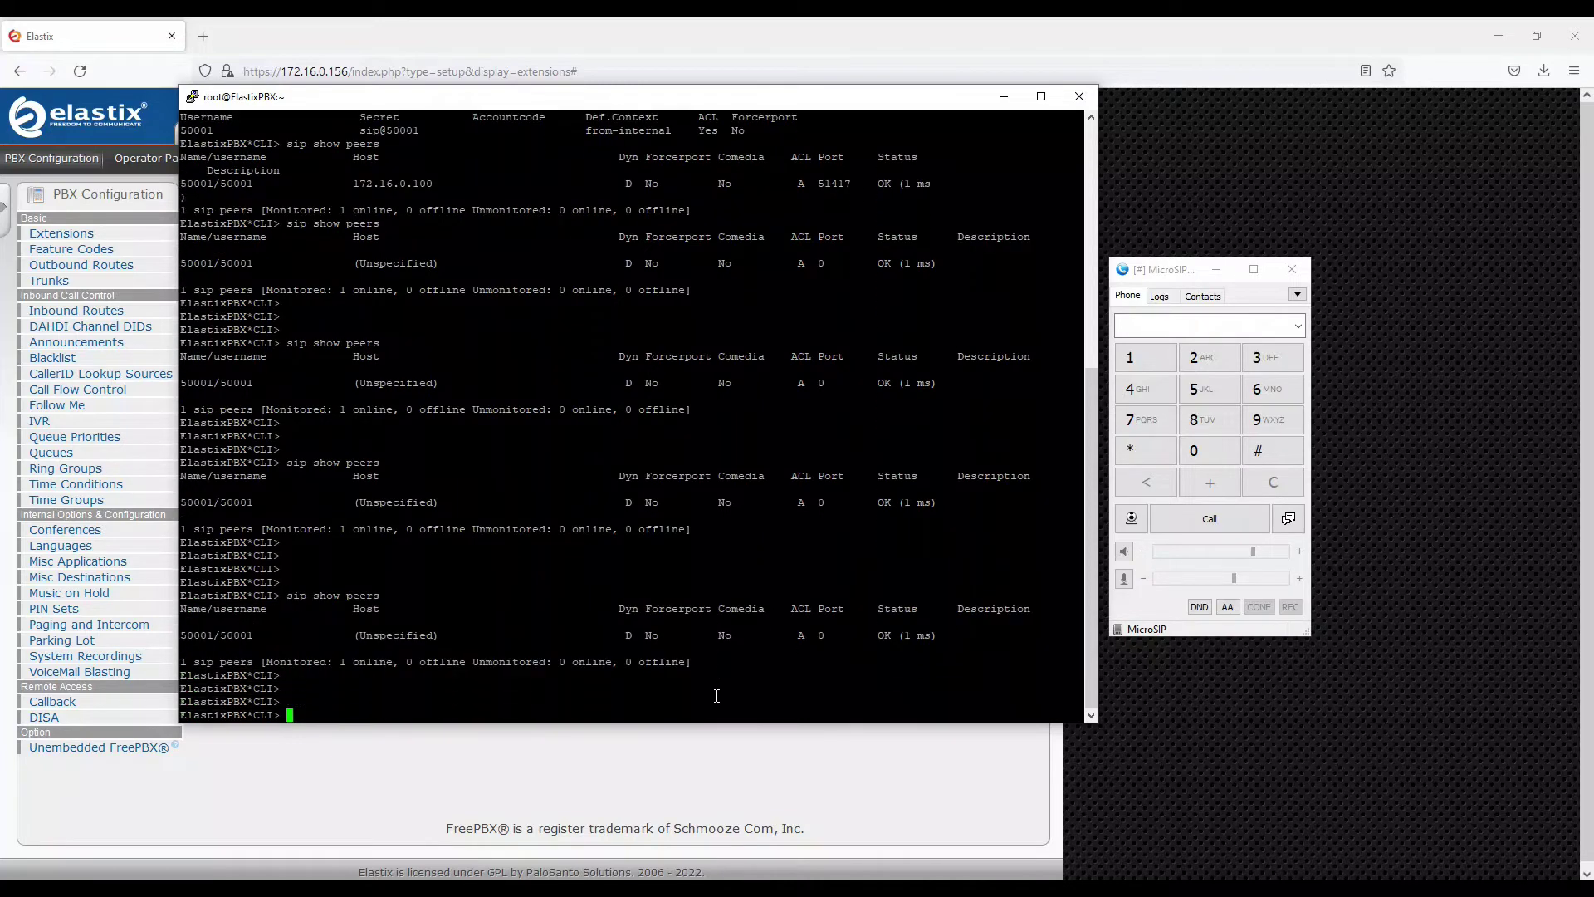
key("Up")
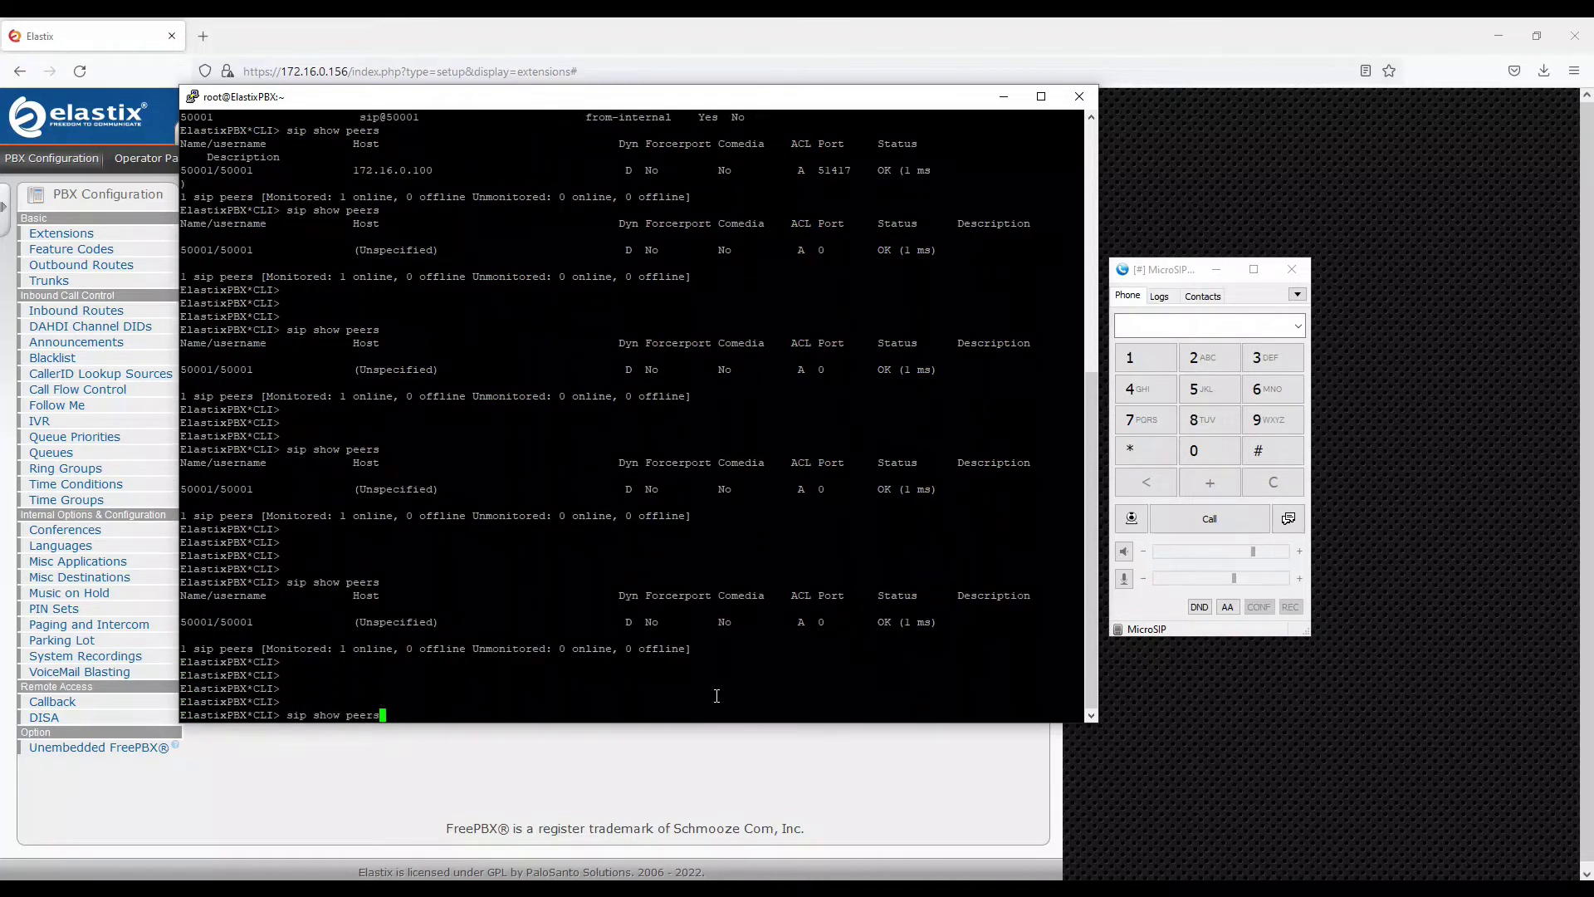
key("Return")
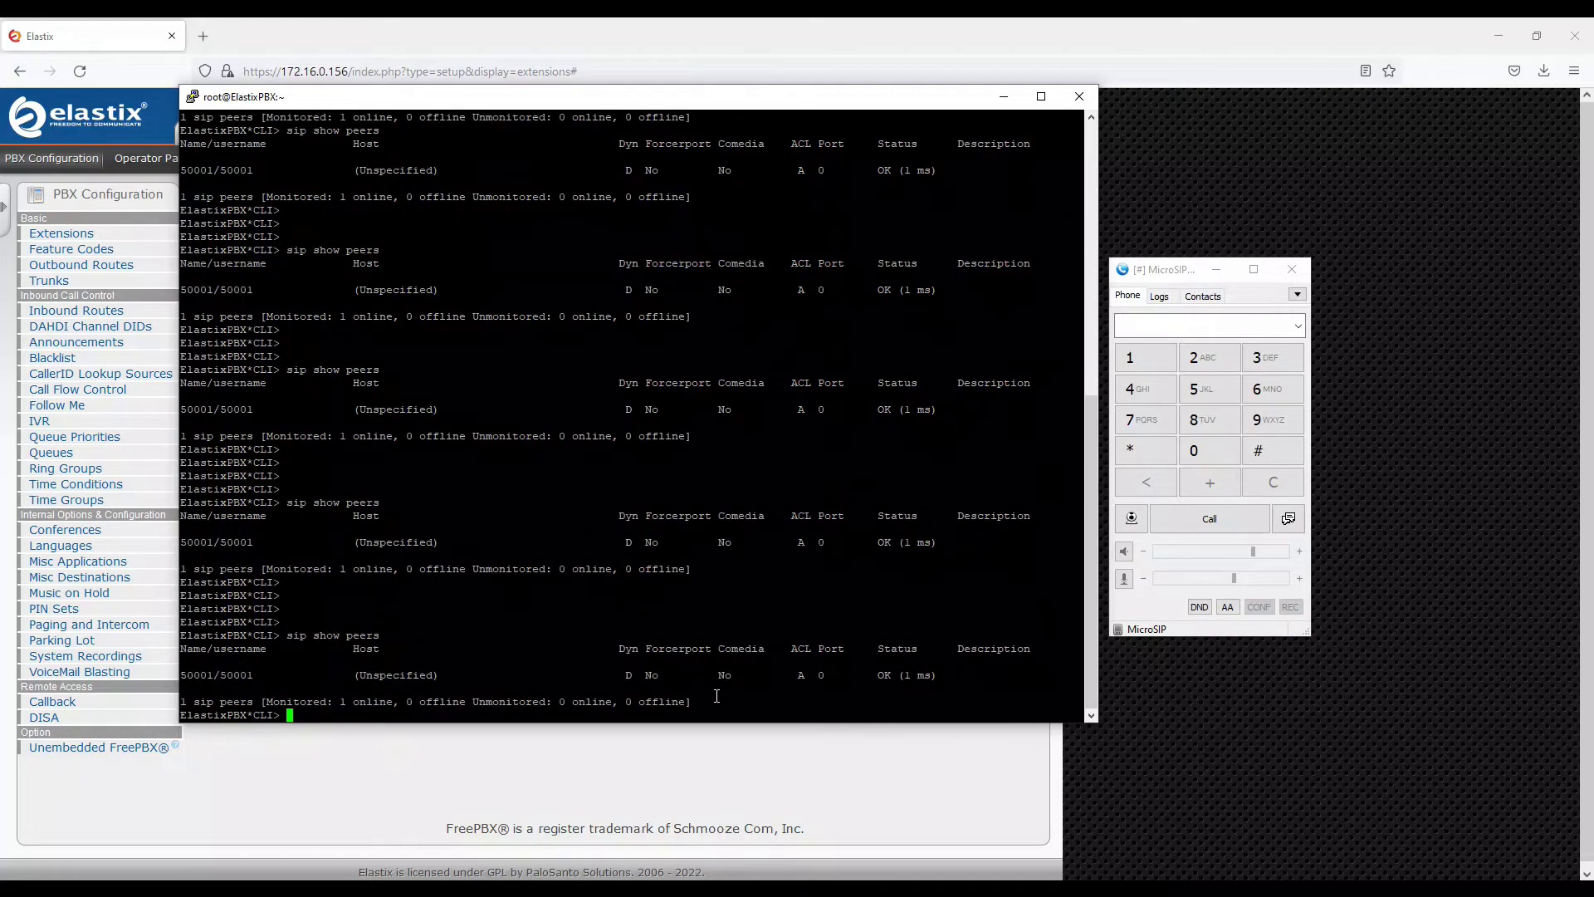
key("Return")
key("Return")
key("Return")
key("Return")
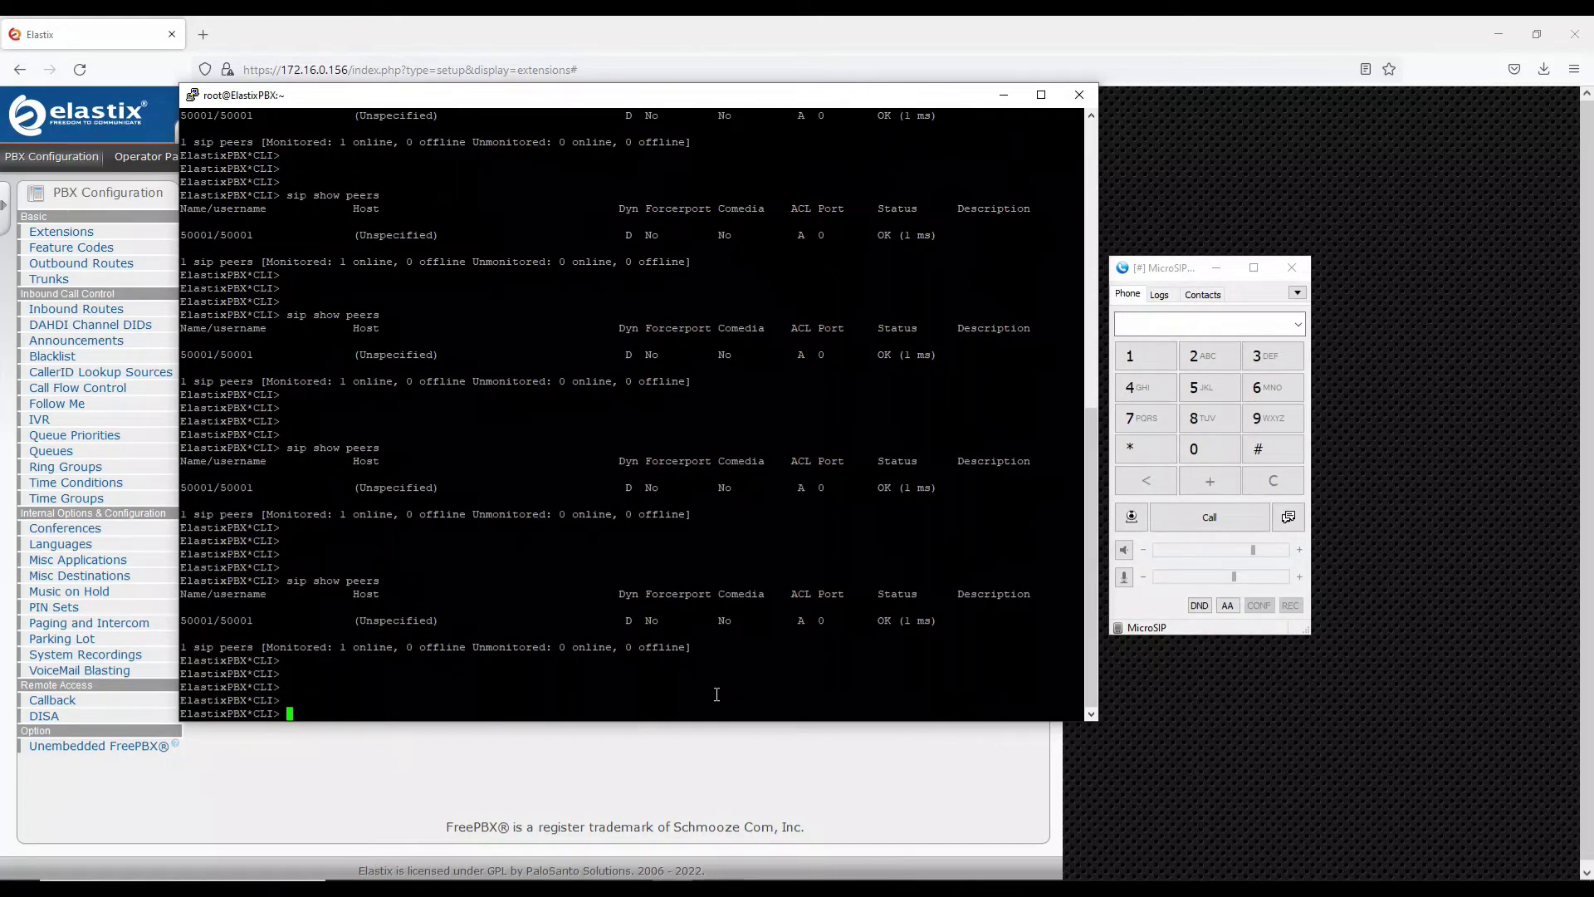
Highlight peer 50001's UNKNOWN status and its earlier OK status for comparison
scroll(717, 694, "up", 15)
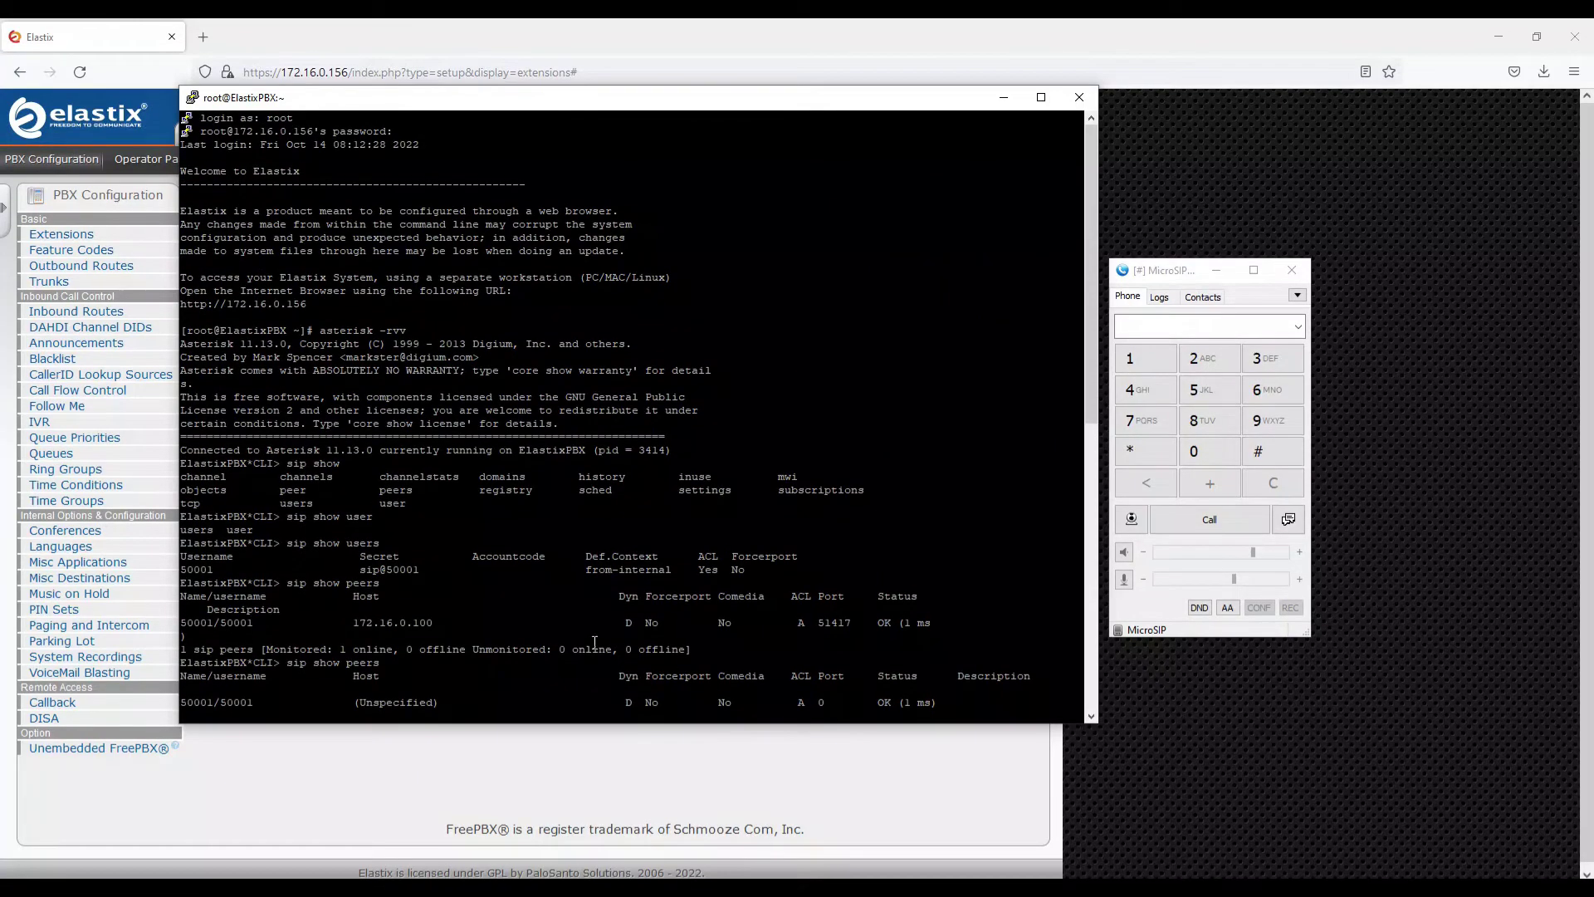
scroll(595, 641, "down", 15)
left_click_drag(878, 673, 911, 672)
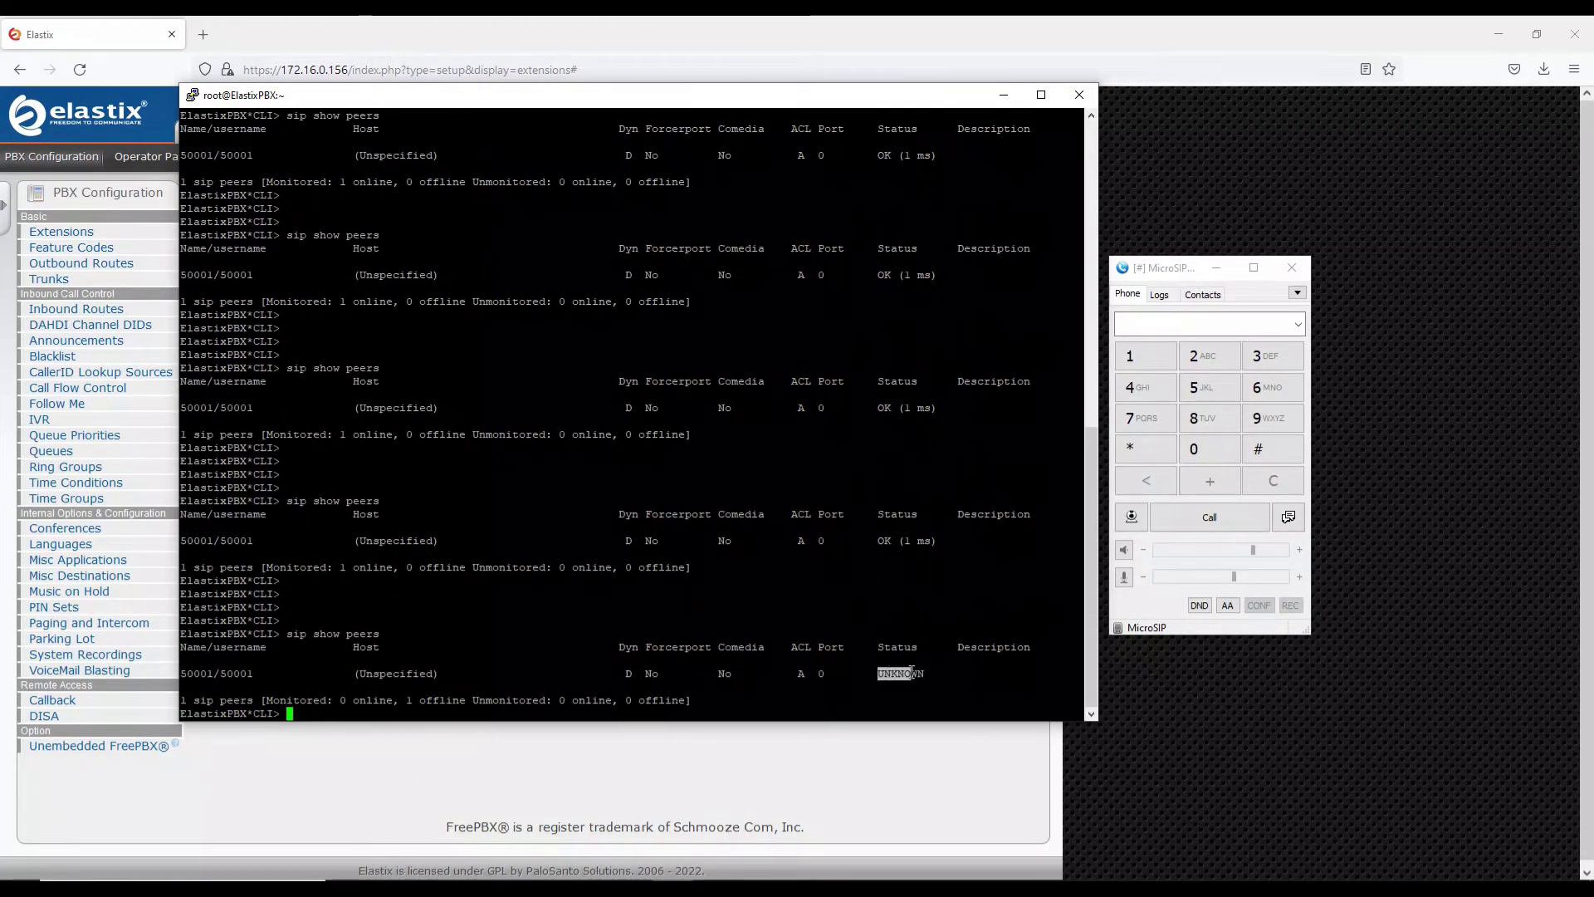
left_click_drag(890, 561, 904, 550)
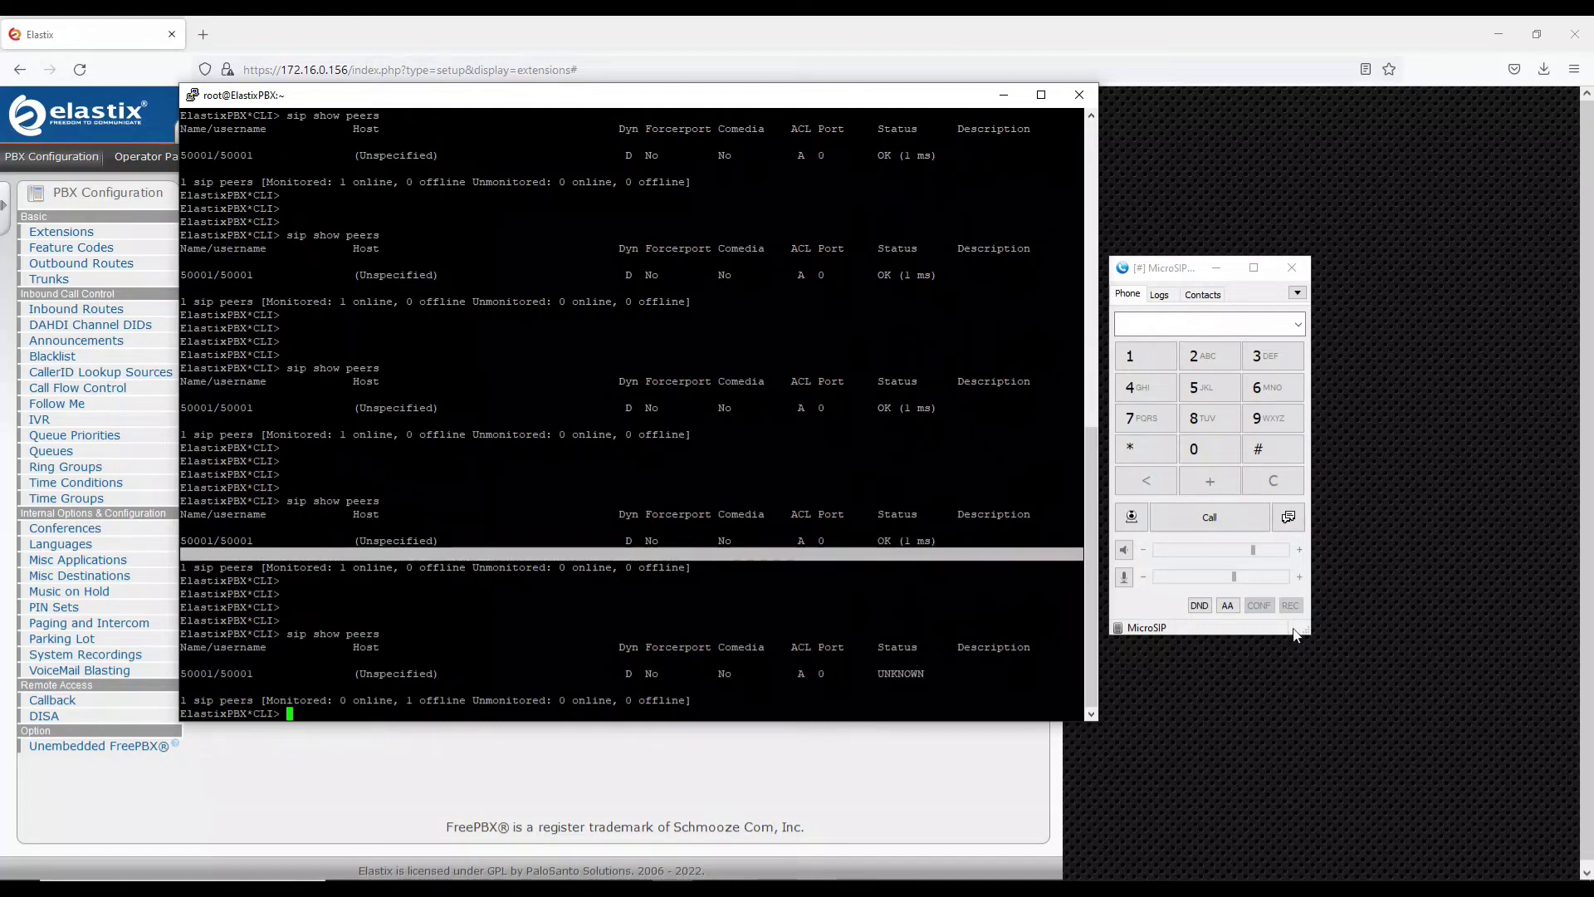
Re-check User A in MicroSIP's account menu so 50001 comes back Online
left_click(1297, 292)
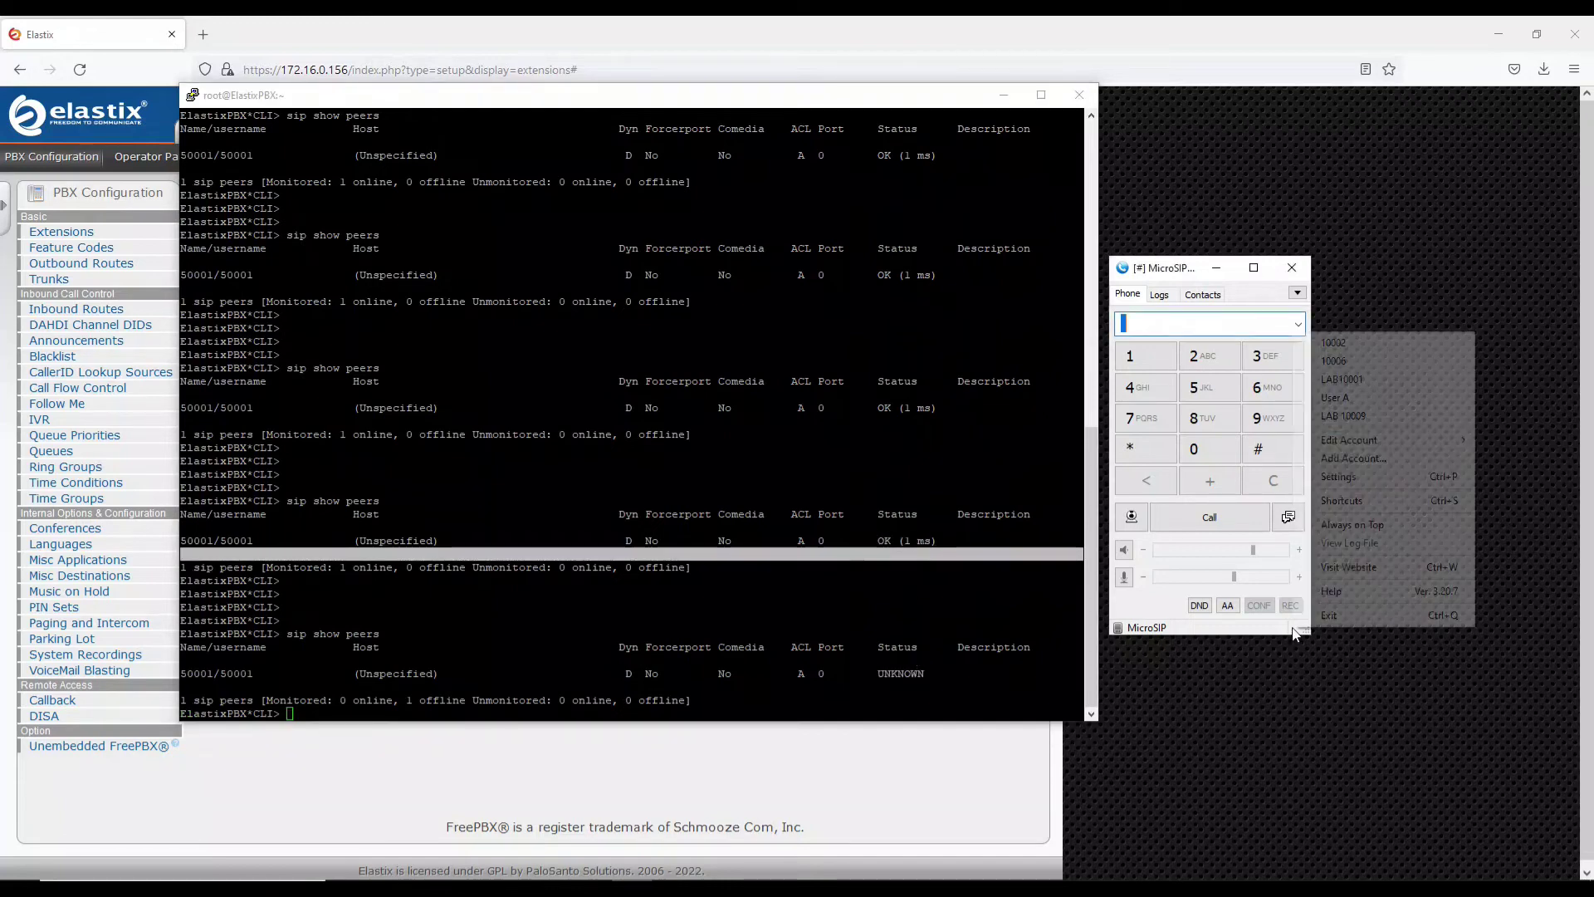
left_click(1346, 399)
left_click(999, 644)
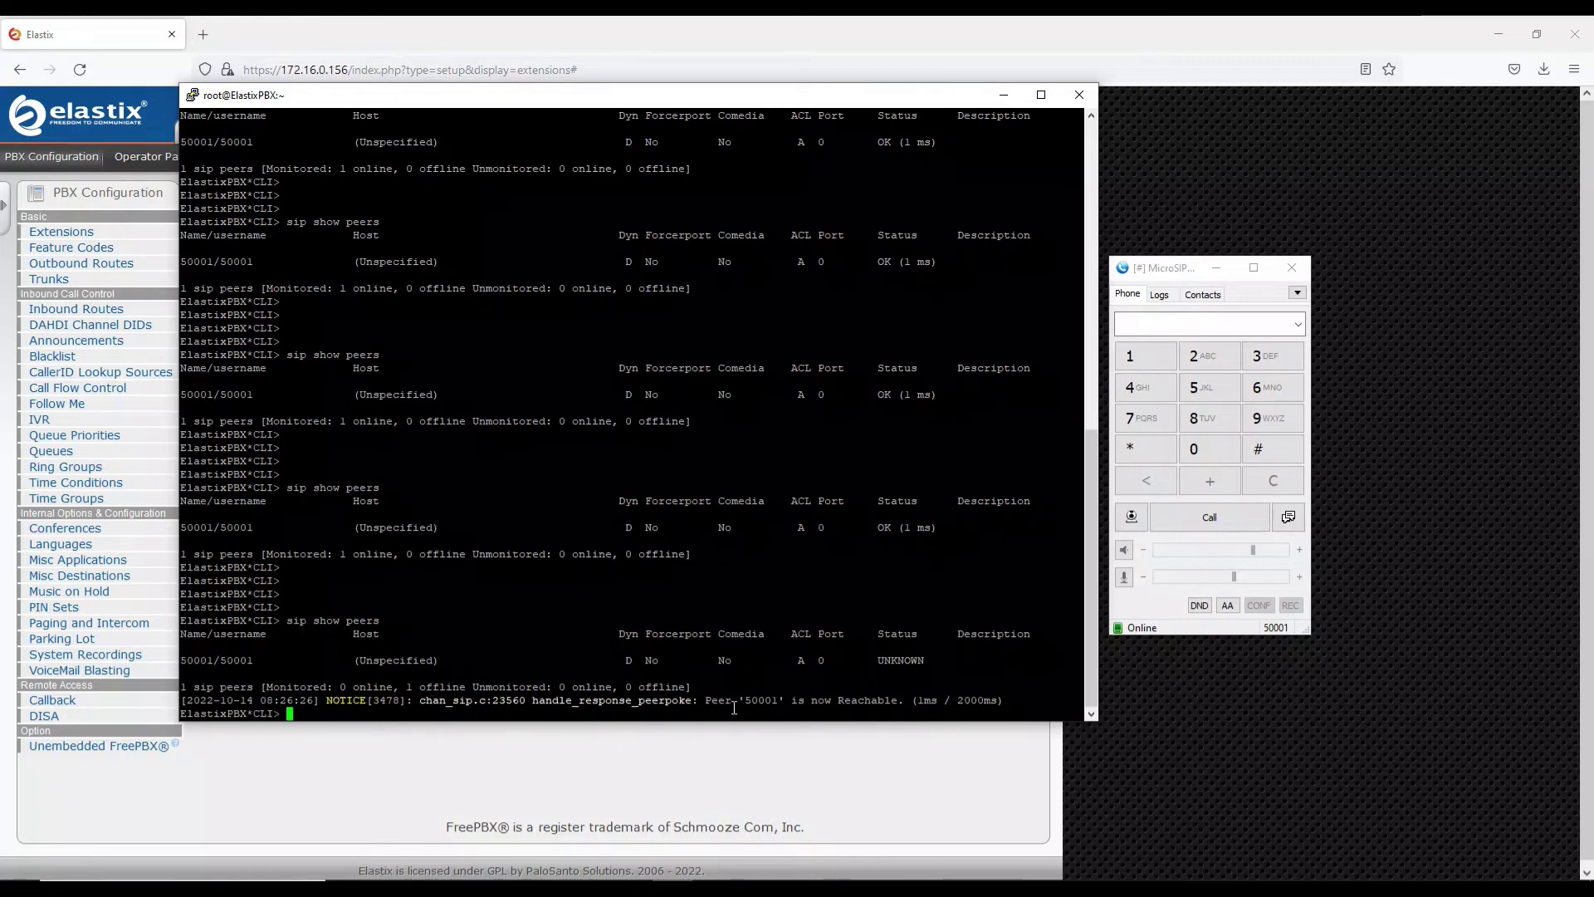
Highlight the 50001 Reachable notice, rerun 'sip show peers', and mark its OK (1 ms) row
left_click_drag(707, 701, 1000, 705)
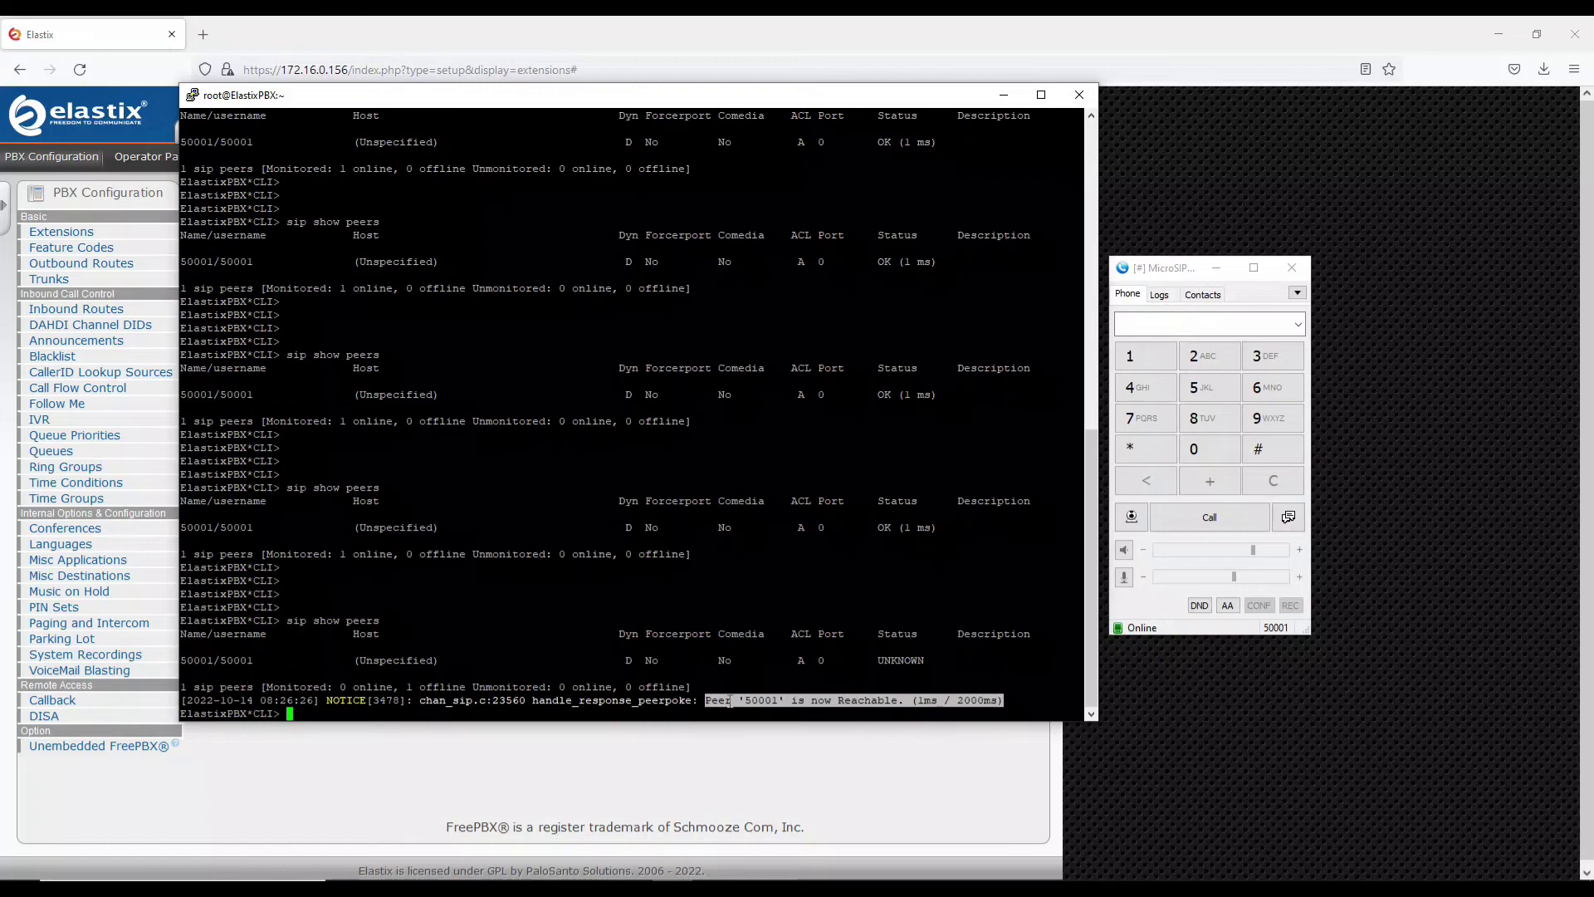
left_click(705, 670)
key("Up")
key("Return")
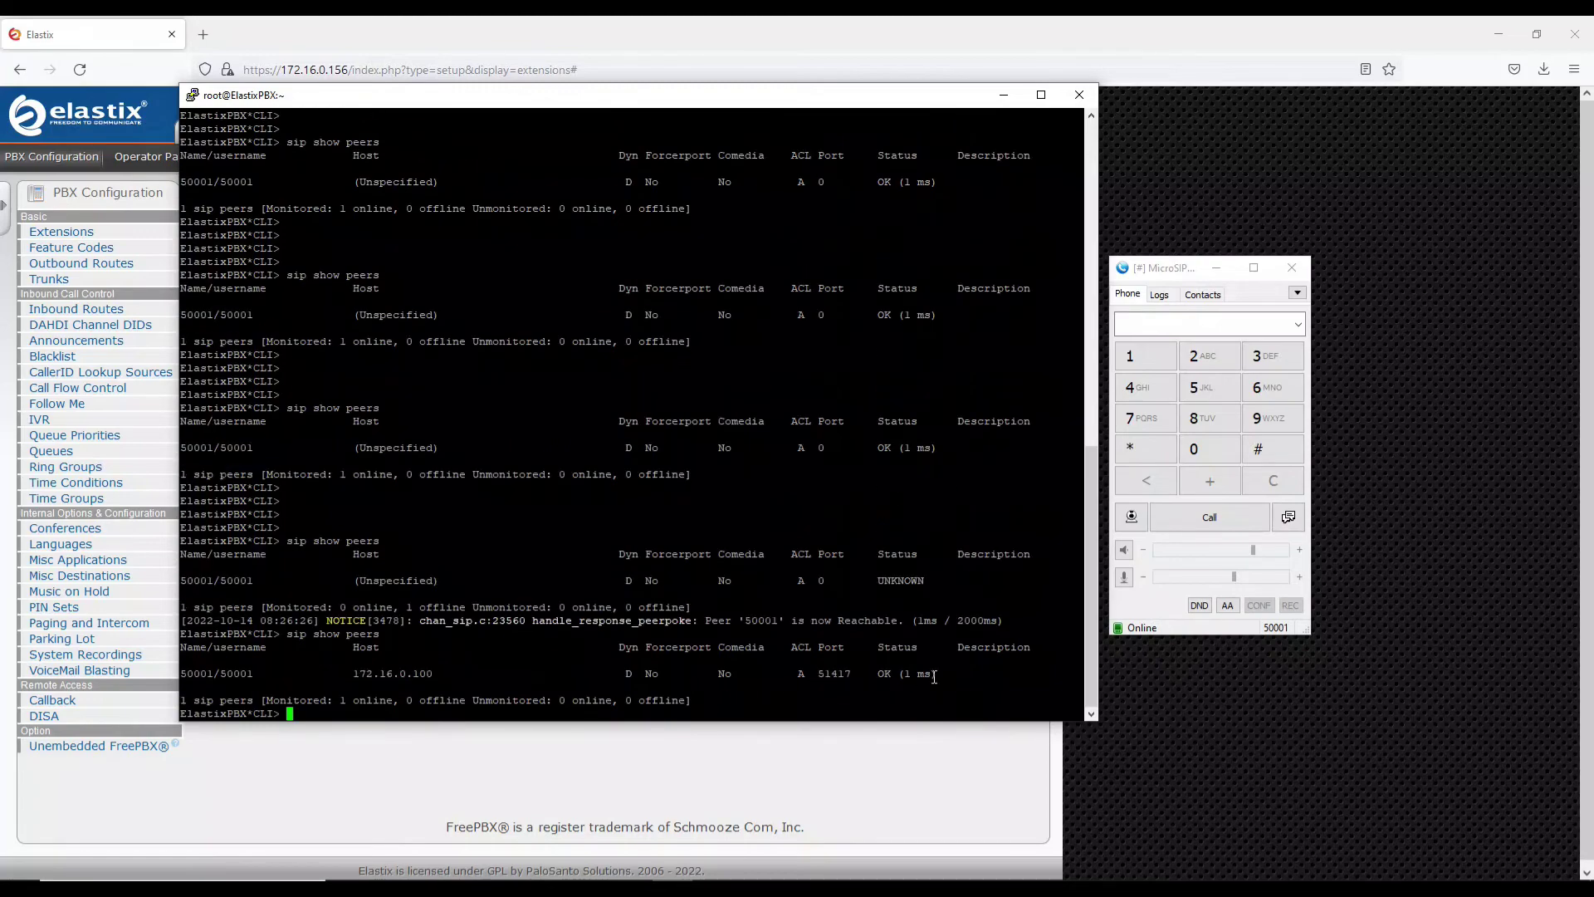
left_click_drag(955, 674, 353, 677)
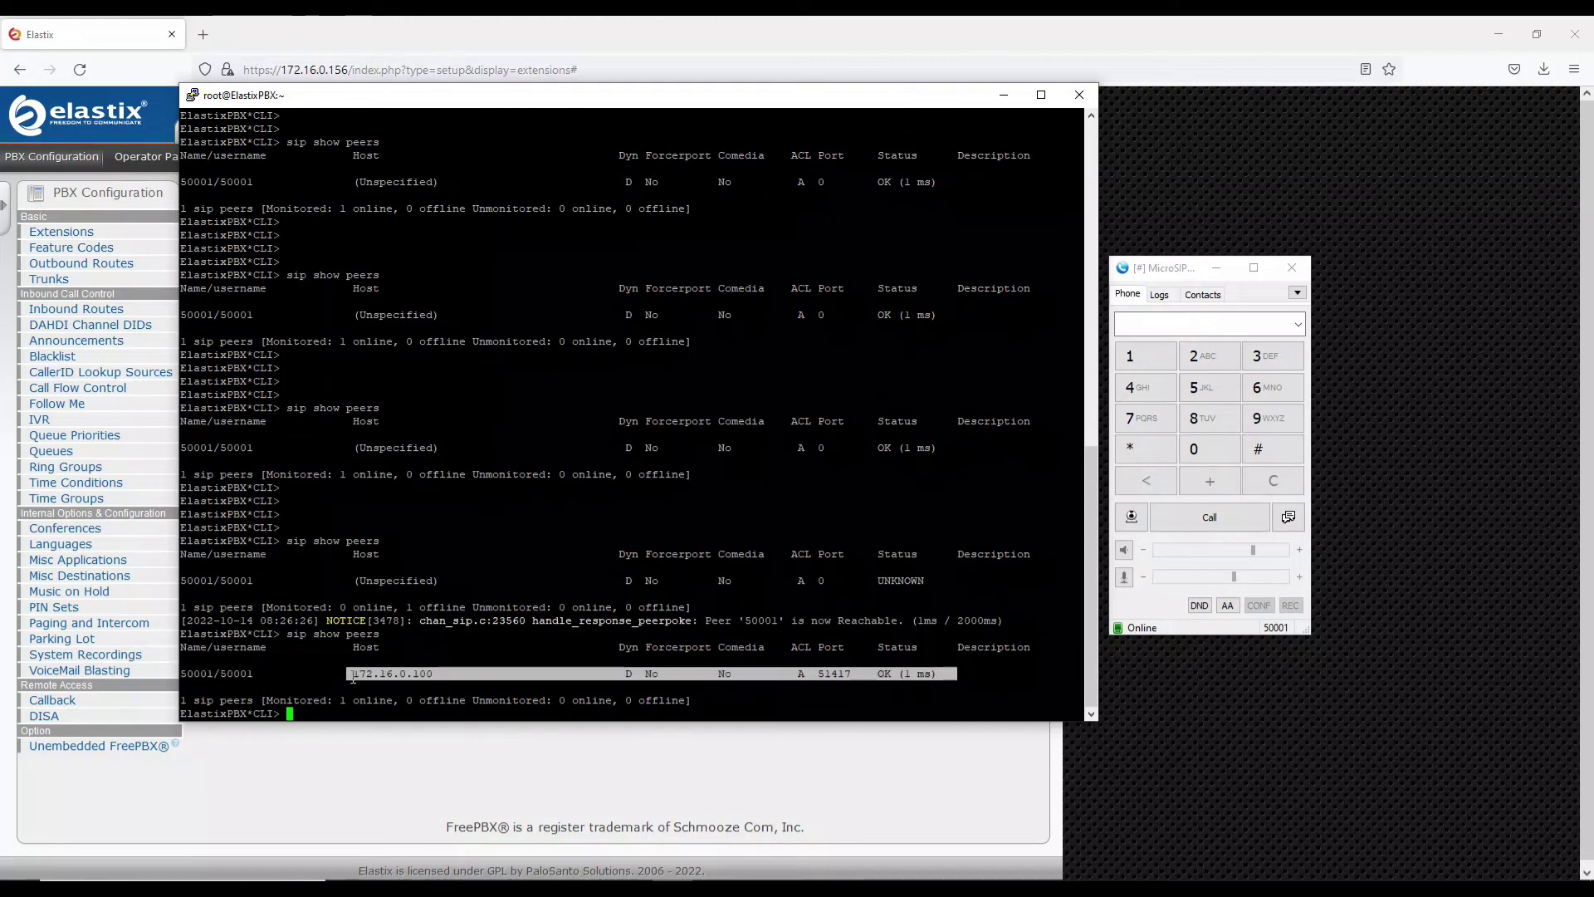